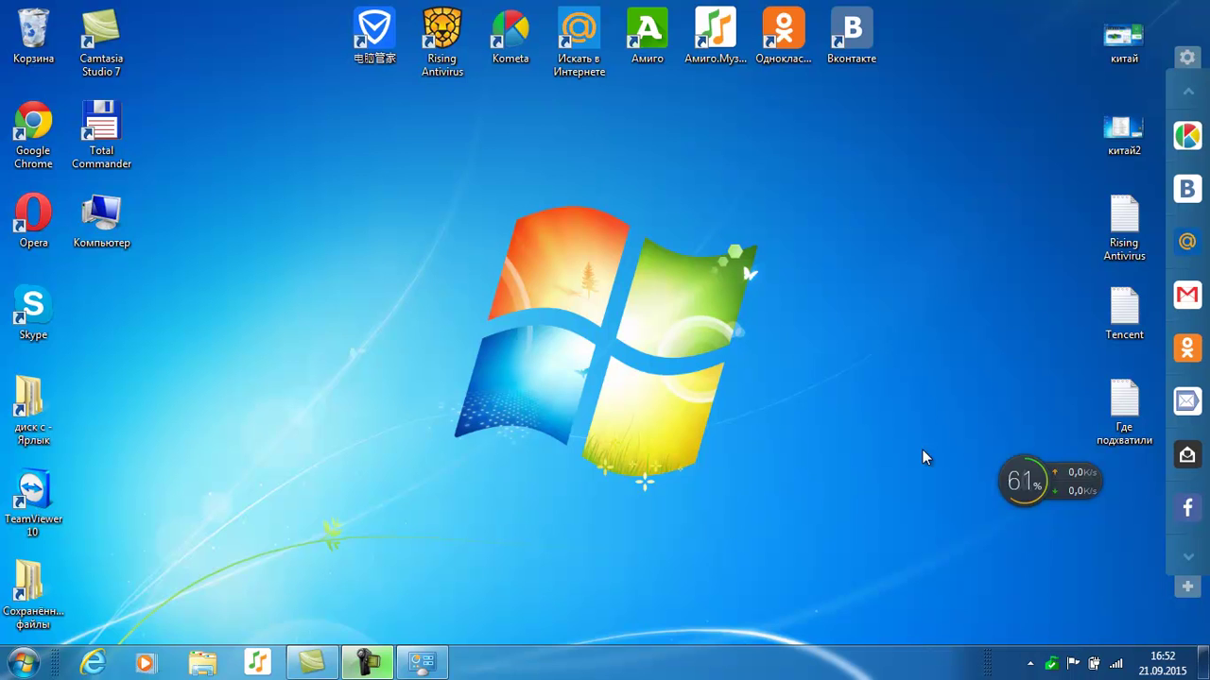
pyautogui.moveTo(919, 149); pyautogui.dragTo(333, 6)
pyautogui.click(346, 233)
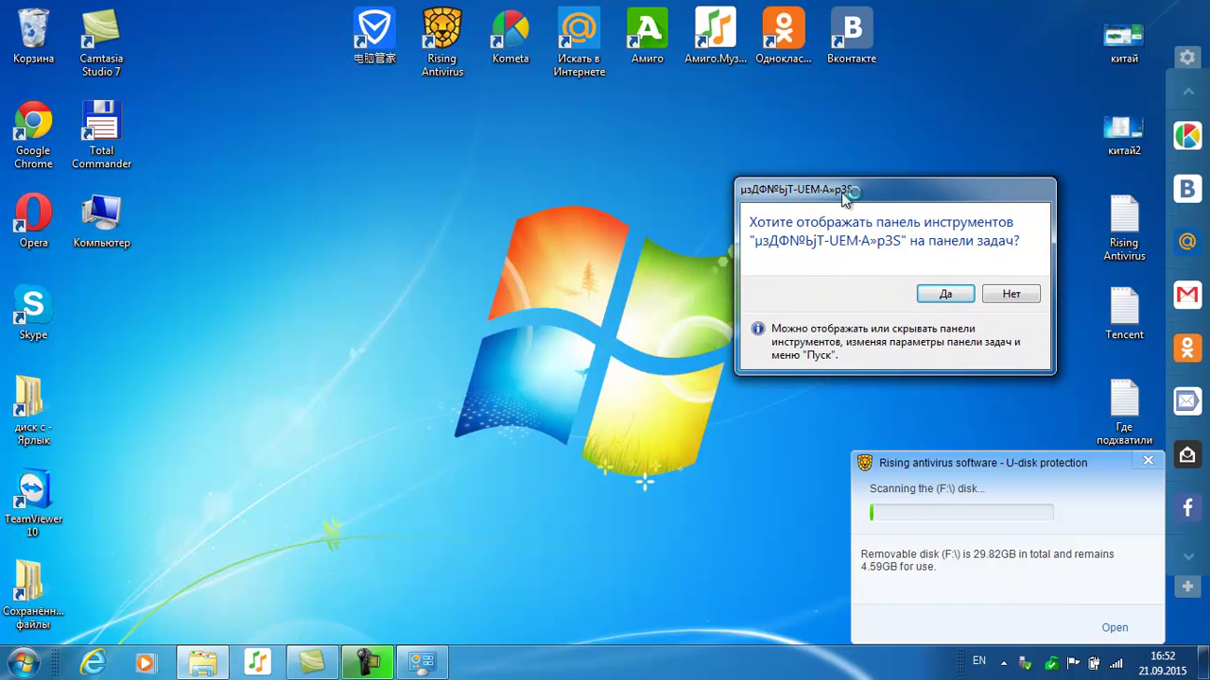
# Decline adding the toolbar to the taskbar and dismiss the Rising U-disk protection notice for drive F:
pyautogui.click(1003, 294)
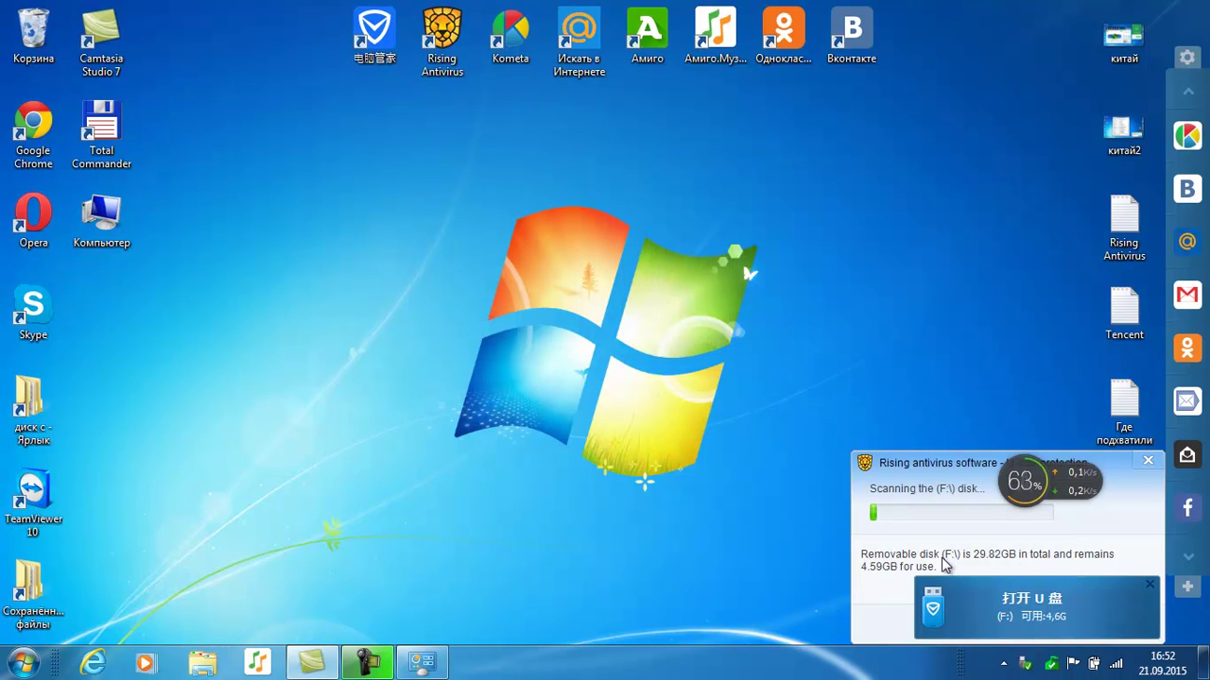
pyautogui.click(1147, 460)
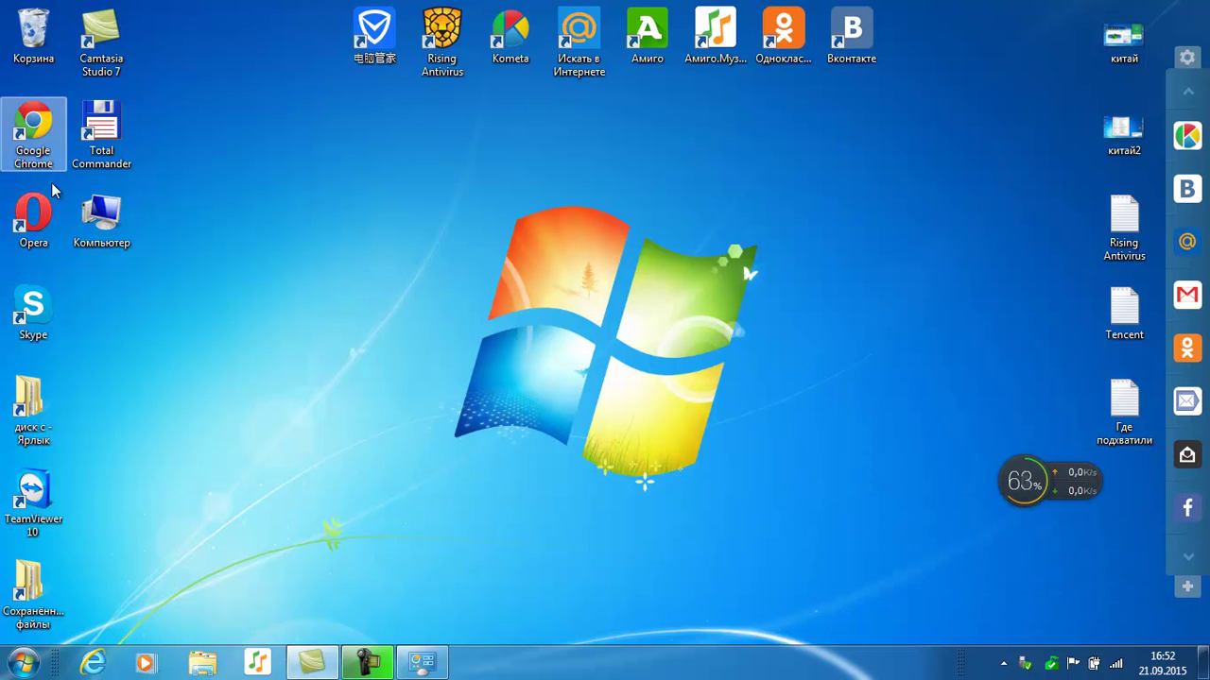
# Open the Computer window to look at the added side pane listing the F: drive's contents, and close the window
pyautogui.doubleClick(99, 222)
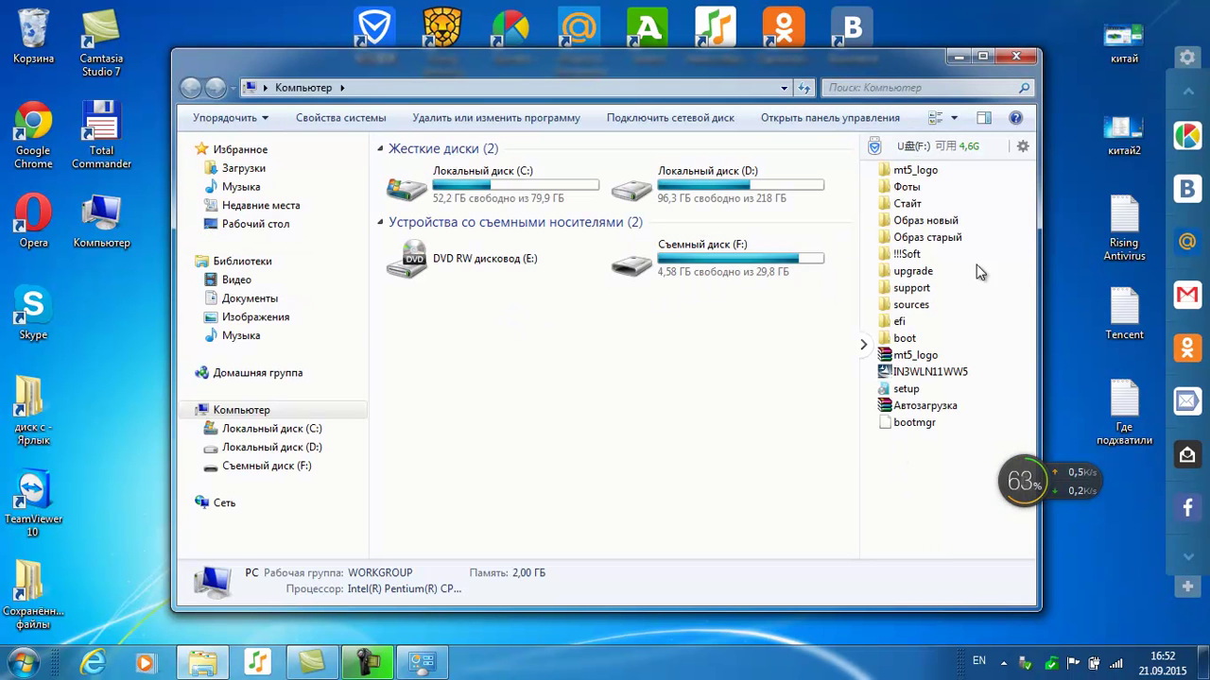
pyautogui.moveTo(847, 65); pyautogui.dragTo(763, 62)
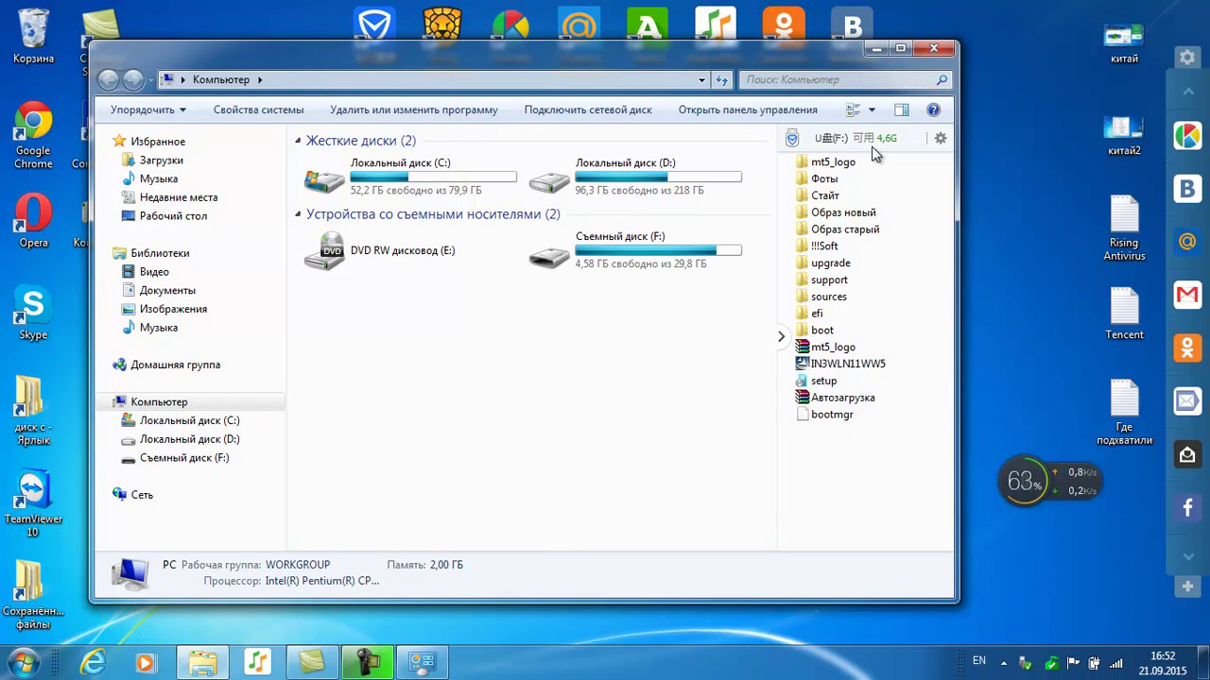
pyautogui.click(930, 51)
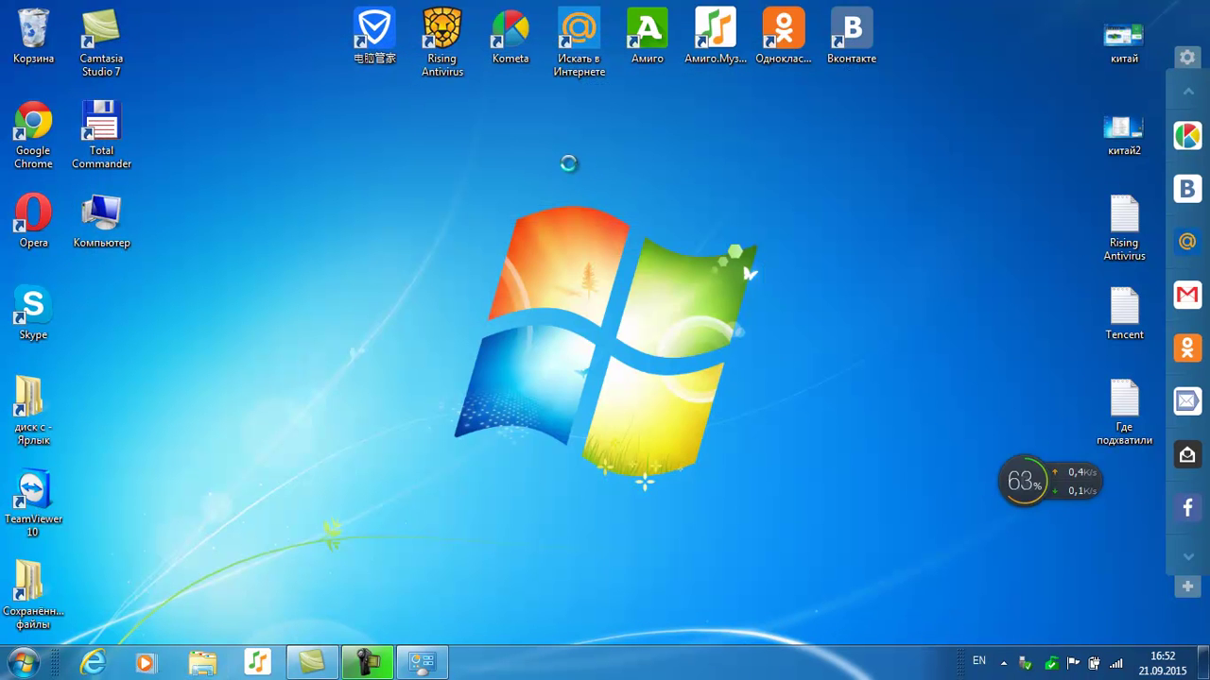
# Open the Total Commander shortcut's context menu to examine the entries added by Rising AntiVirus and 电脑管家
pyautogui.rightClick(574, 163)
pyautogui.click(119, 122)
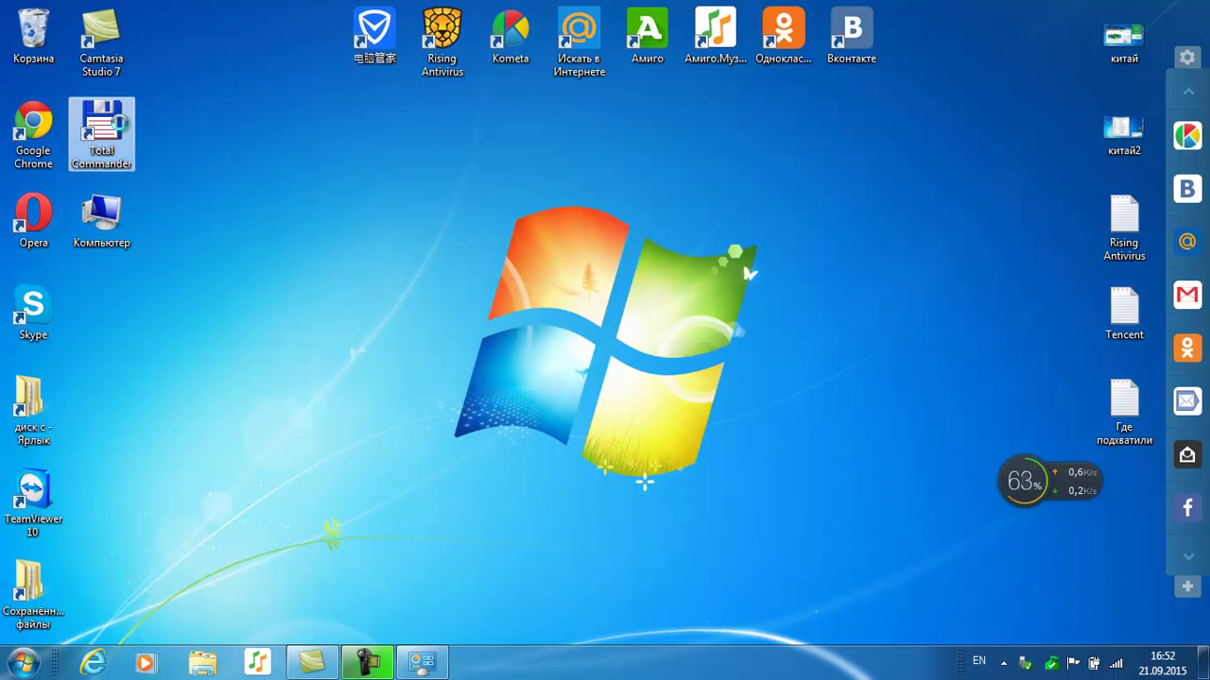
pyautogui.rightClick(121, 126)
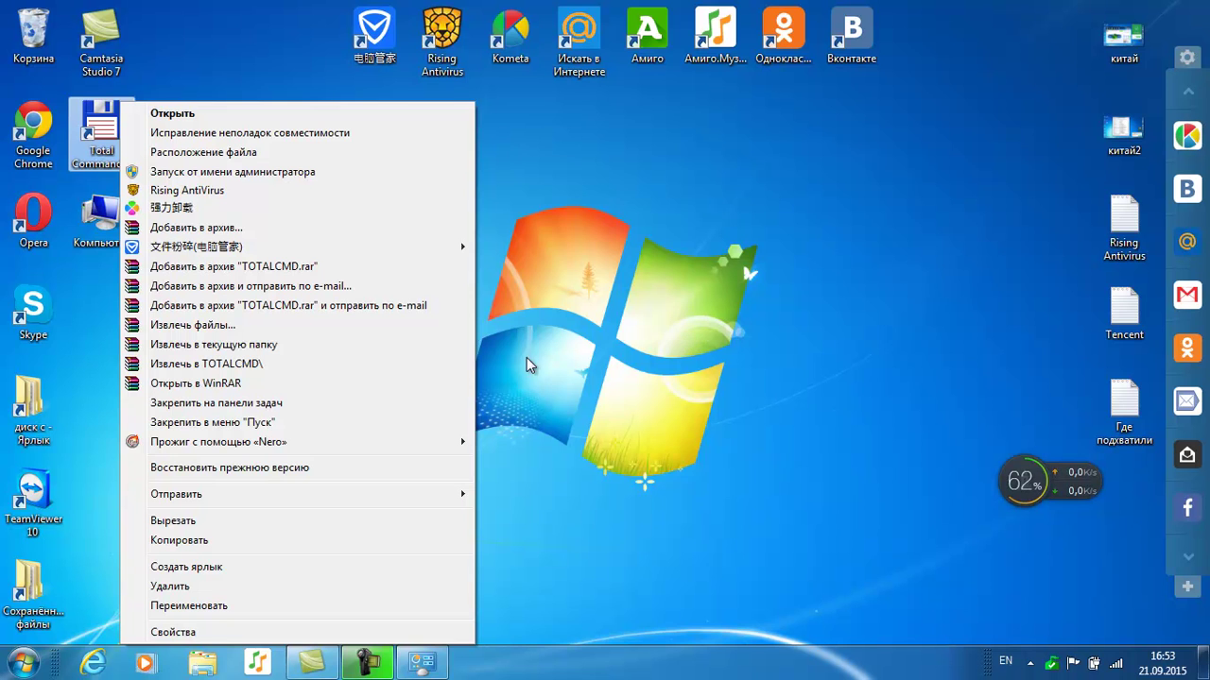
# Examine the Kometa, Амиго, Rising Antivirus and 电脑管家 shortcuts on the desktop
pyautogui.click(517, 30)
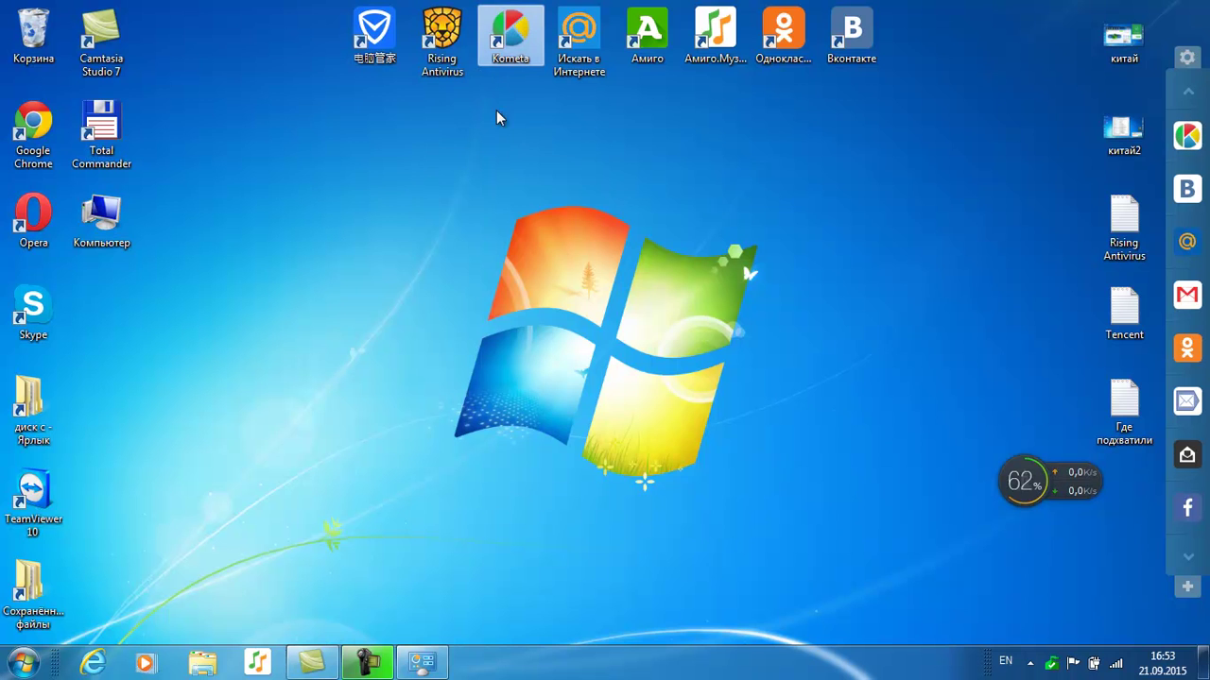
pyautogui.click(646, 34)
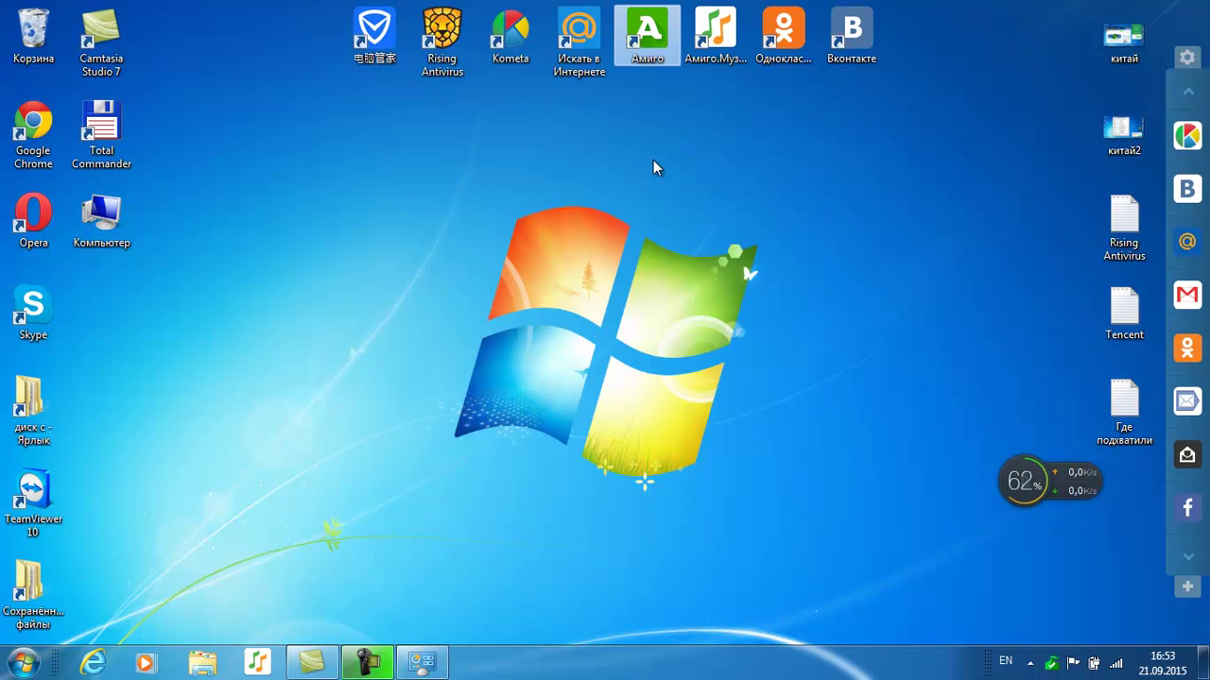
pyautogui.click(444, 43)
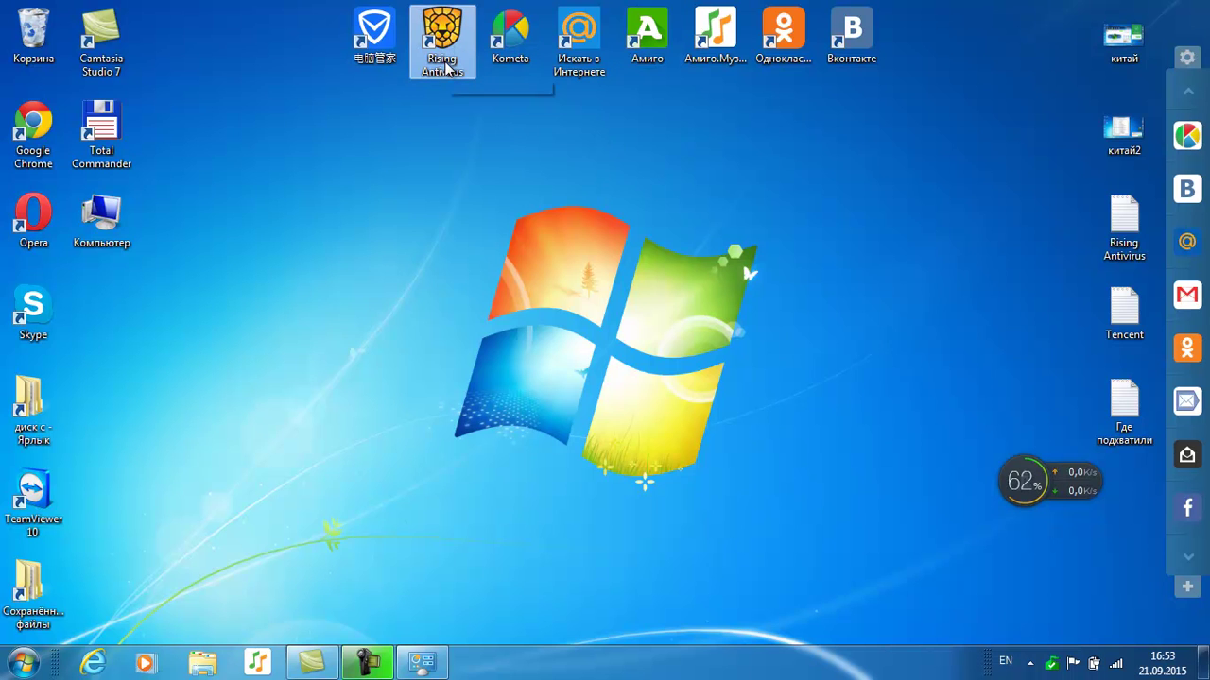
pyautogui.click(375, 41)
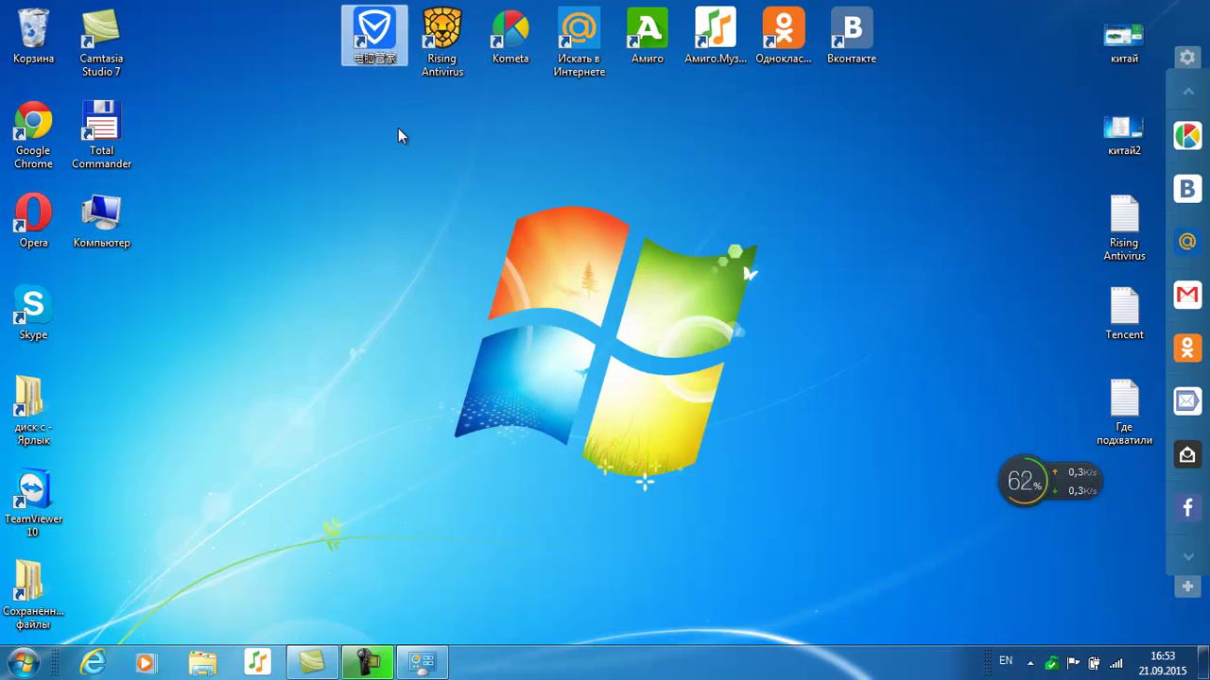
pyautogui.click(416, 263)
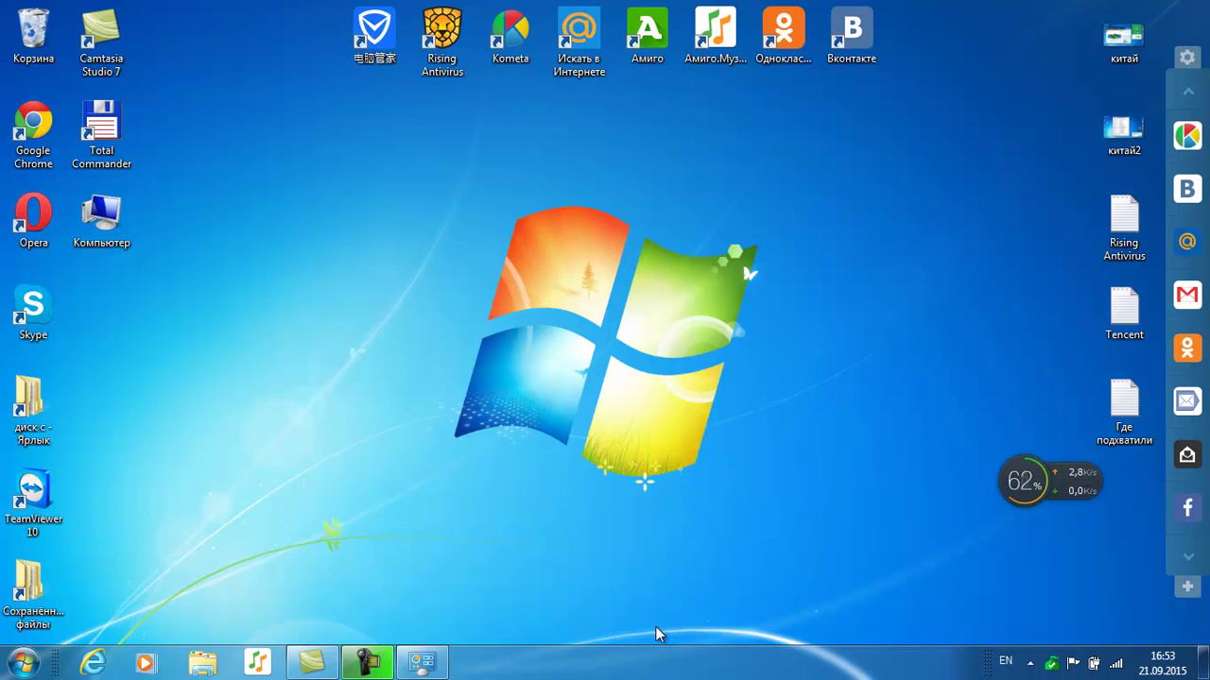
# Open the Windows Task Manager and show the running processes sorted by description
pyautogui.rightClick(651, 664)
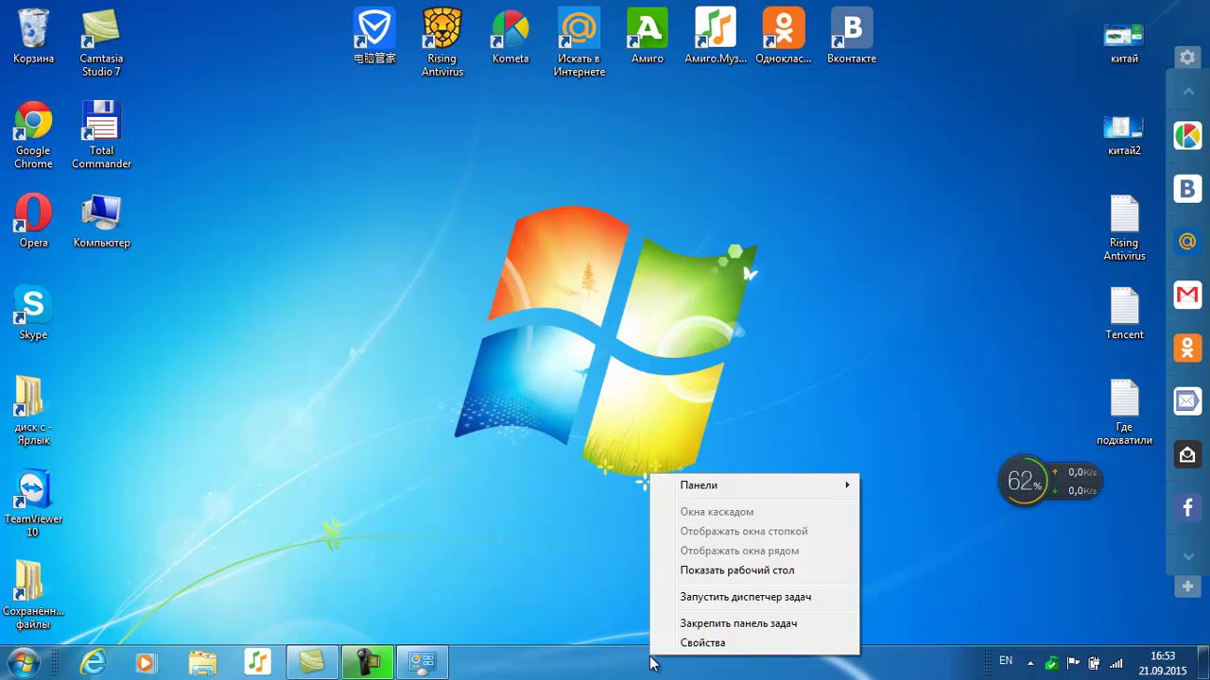
pyautogui.click(726, 599)
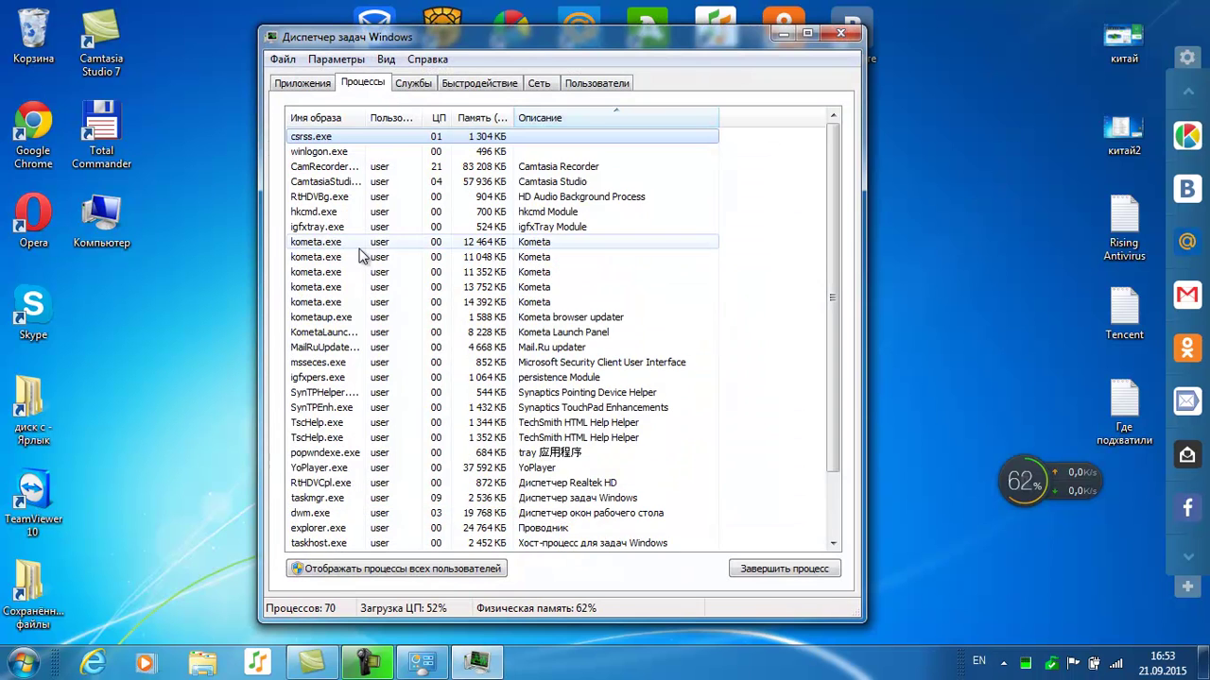
pyautogui.click(303, 83)
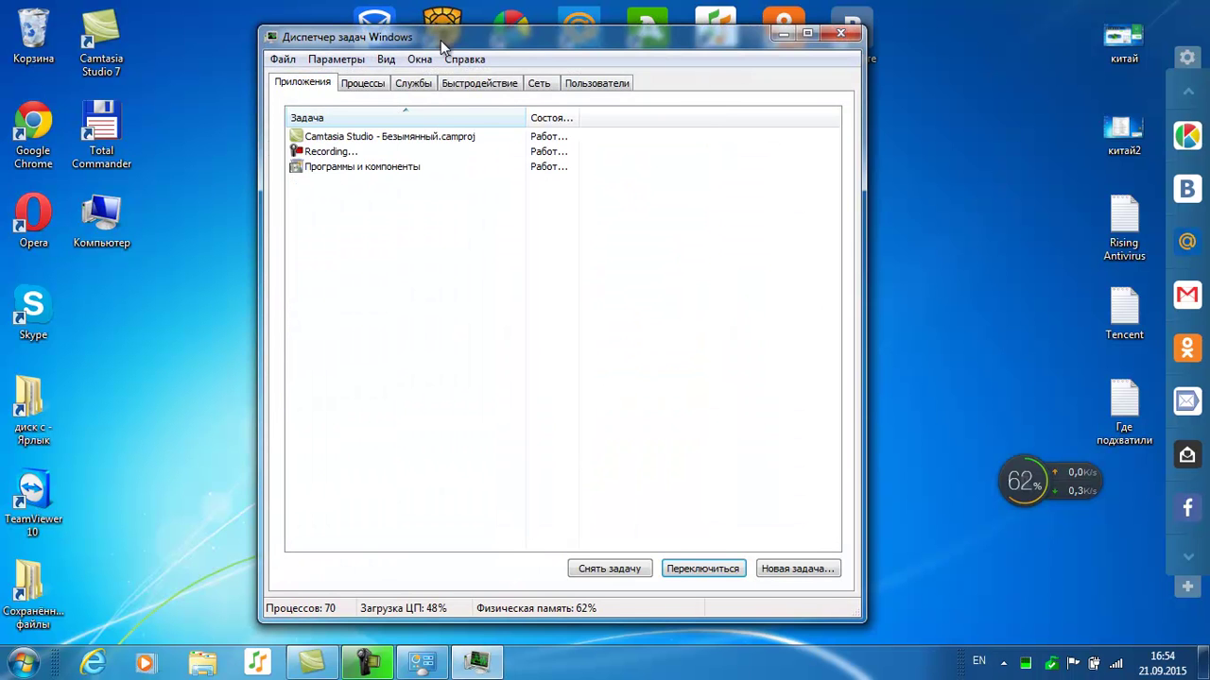
pyautogui.moveTo(441, 46); pyautogui.dragTo(465, 54)
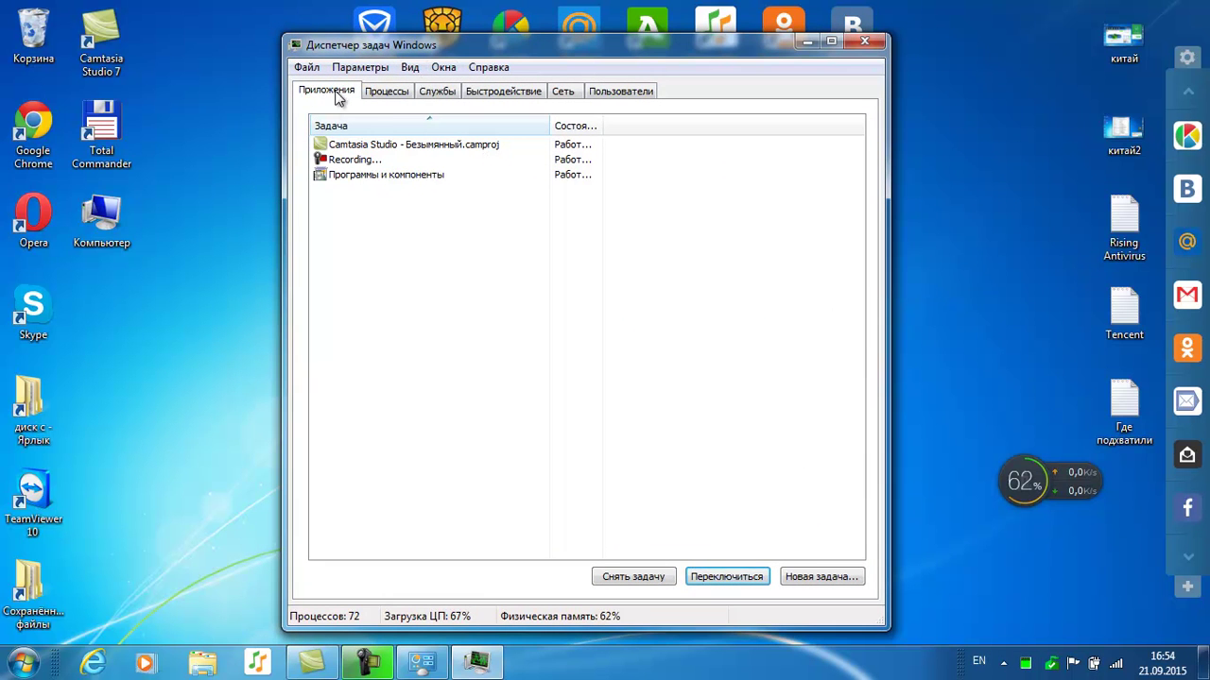
pyautogui.click(388, 92)
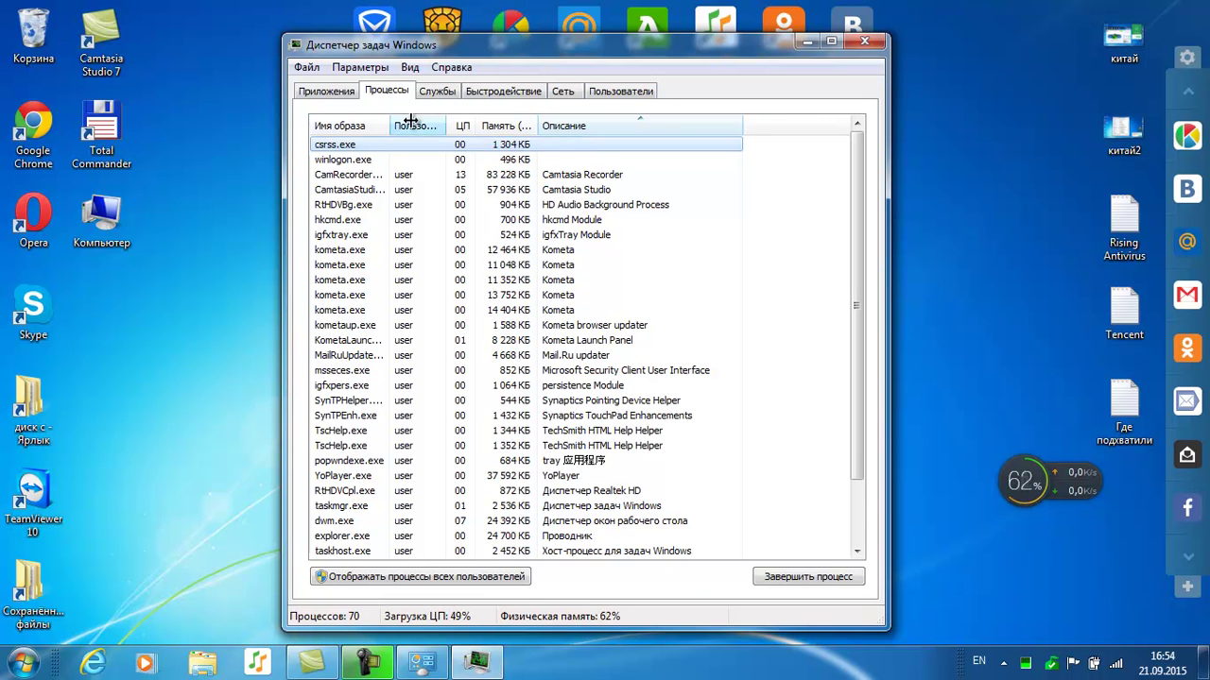
pyautogui.click(364, 126)
pyautogui.click(604, 127)
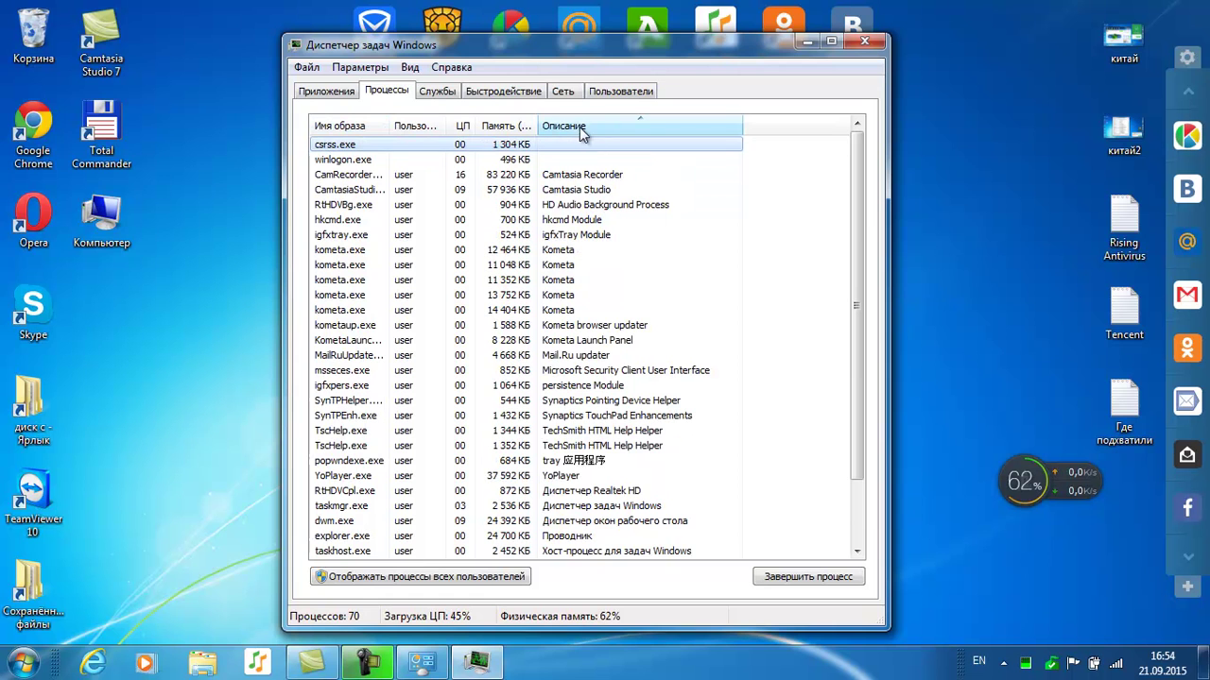
pyautogui.scroll(-2, 854, 220)
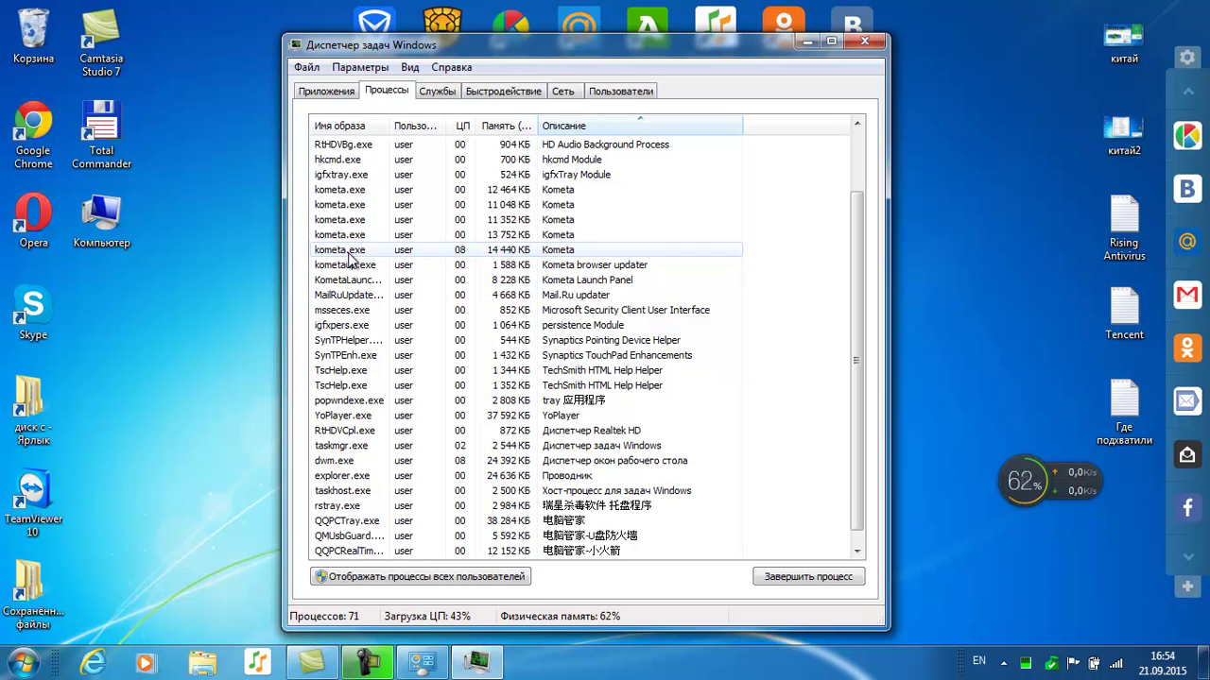
# Examine the processes with Chinese descriptions, including popwndexe.exe, rstray.exe, QQPCTray.exe and QMUsbGuard
pyautogui.click(511, 402)
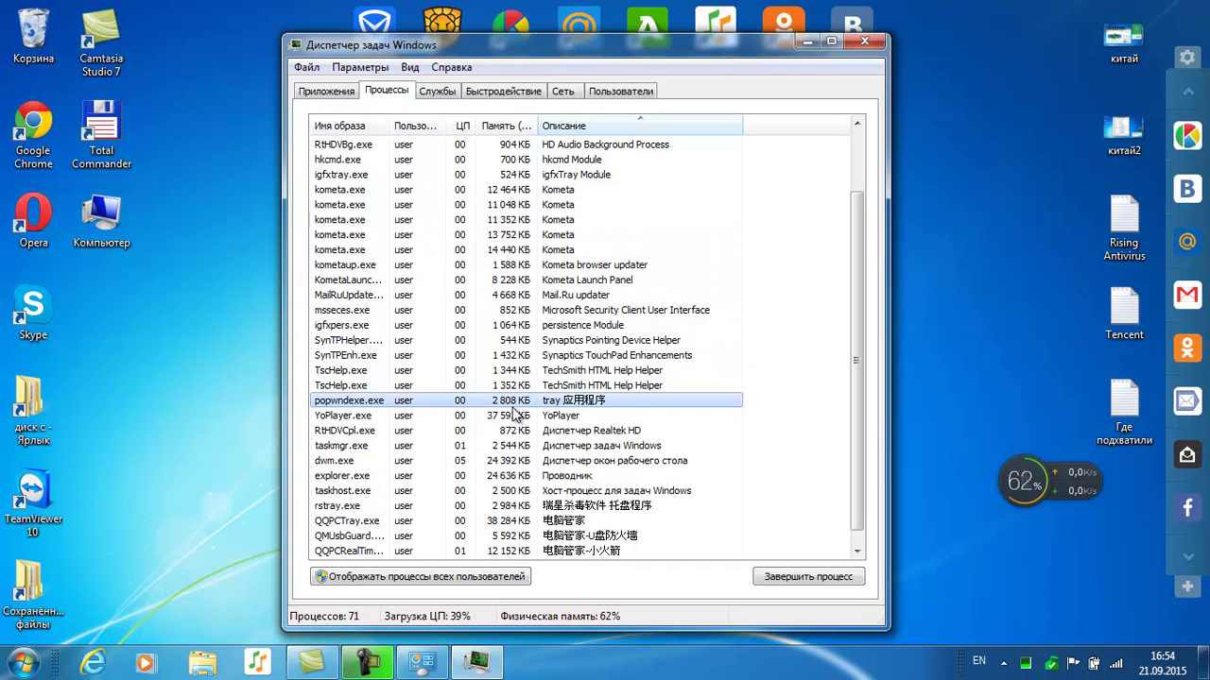
pyautogui.click(510, 506)
pyautogui.click(511, 521)
pyautogui.click(511, 536)
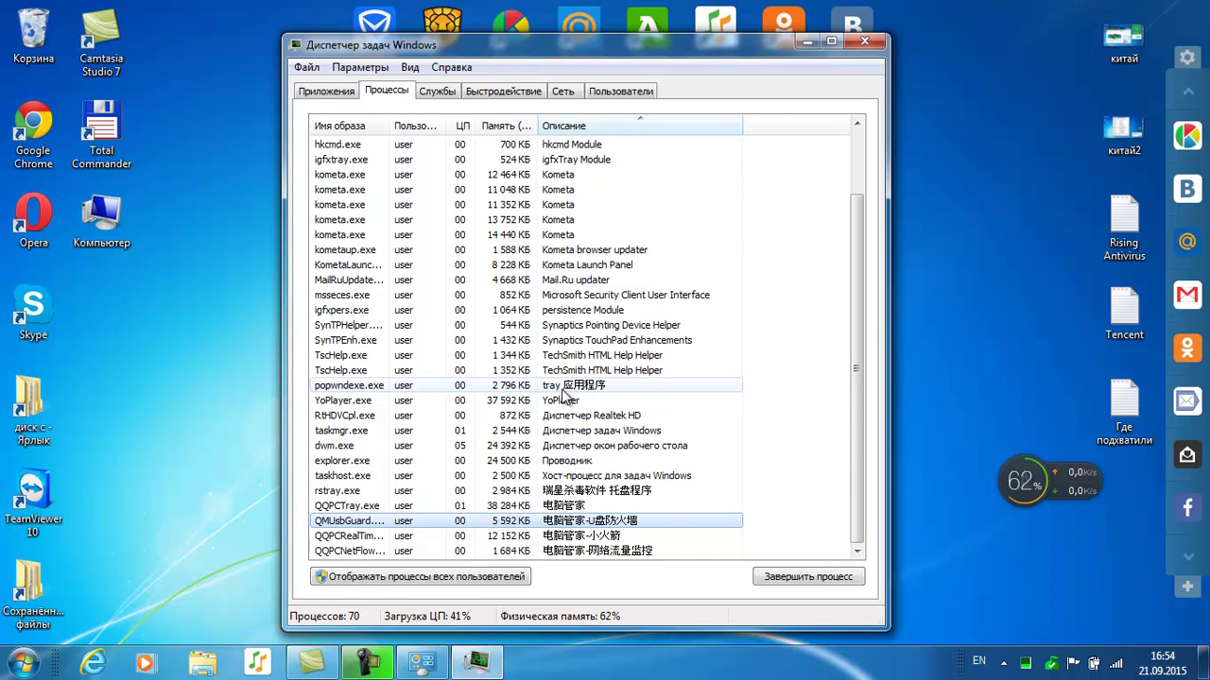
# Open the file location of the popwndexe.exe process
pyautogui.click(562, 388)
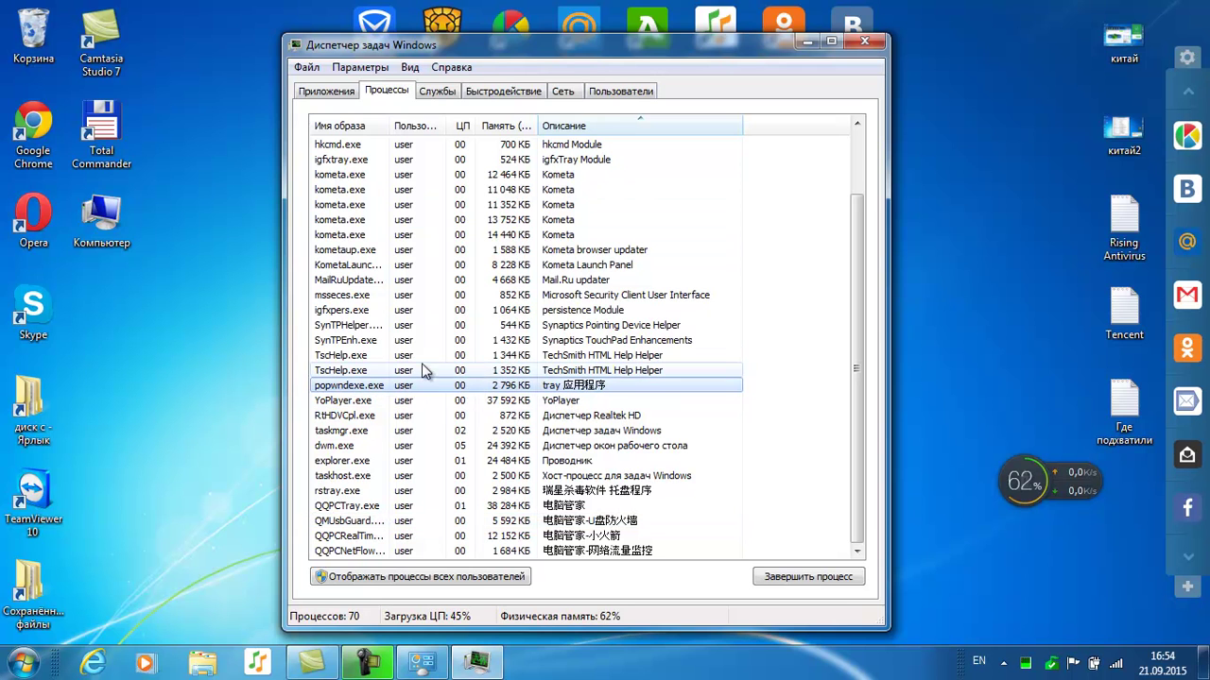
pyautogui.rightClick(601, 388)
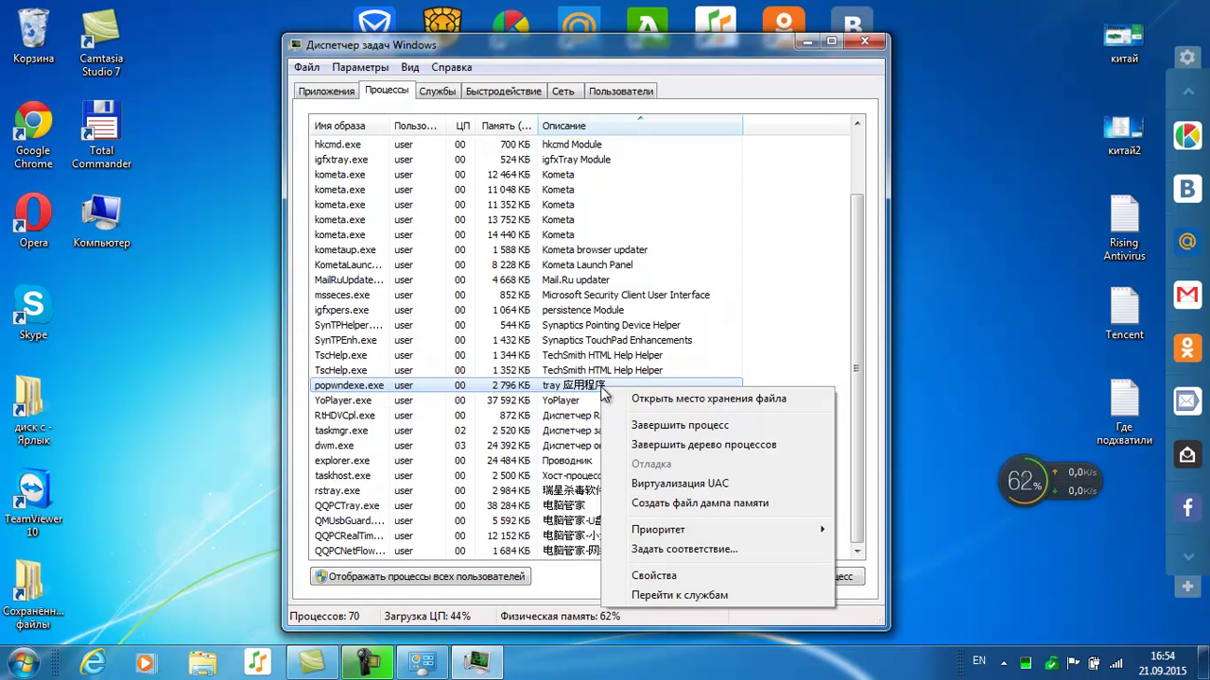
pyautogui.click(699, 401)
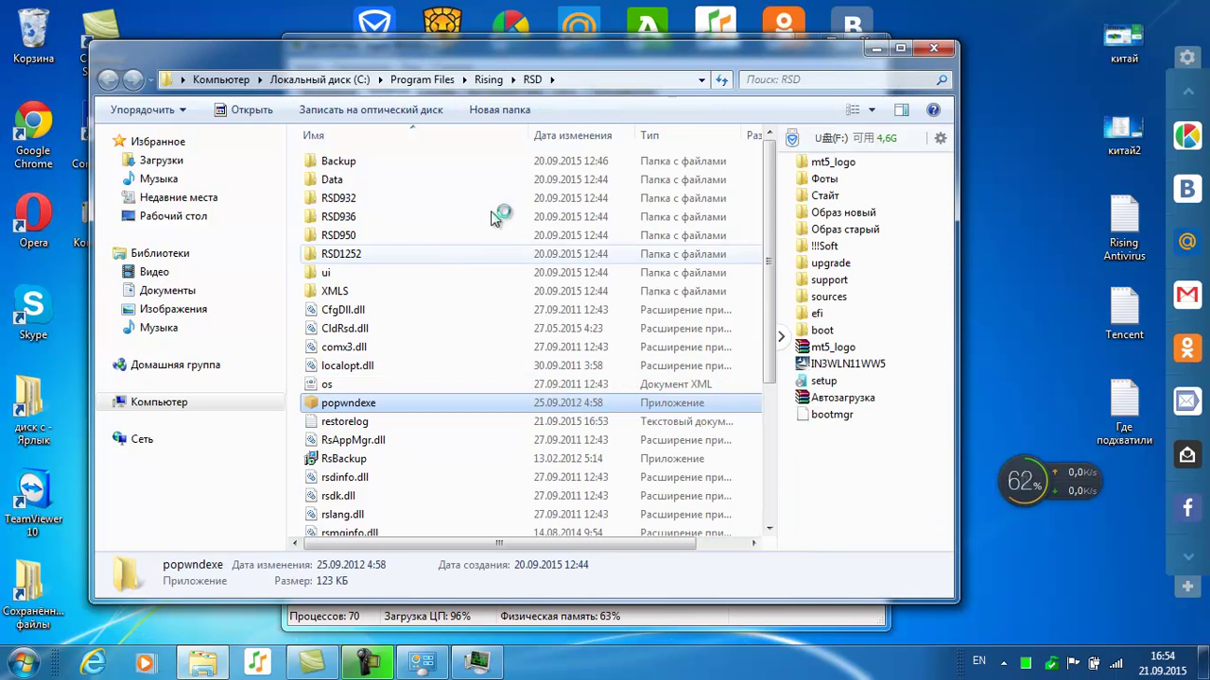
# Copy the folder path C:\Program Files\Rising\RSD of the popwndexe file
pyautogui.click(571, 81)
pyautogui.hotkey('ctrl', 'c')
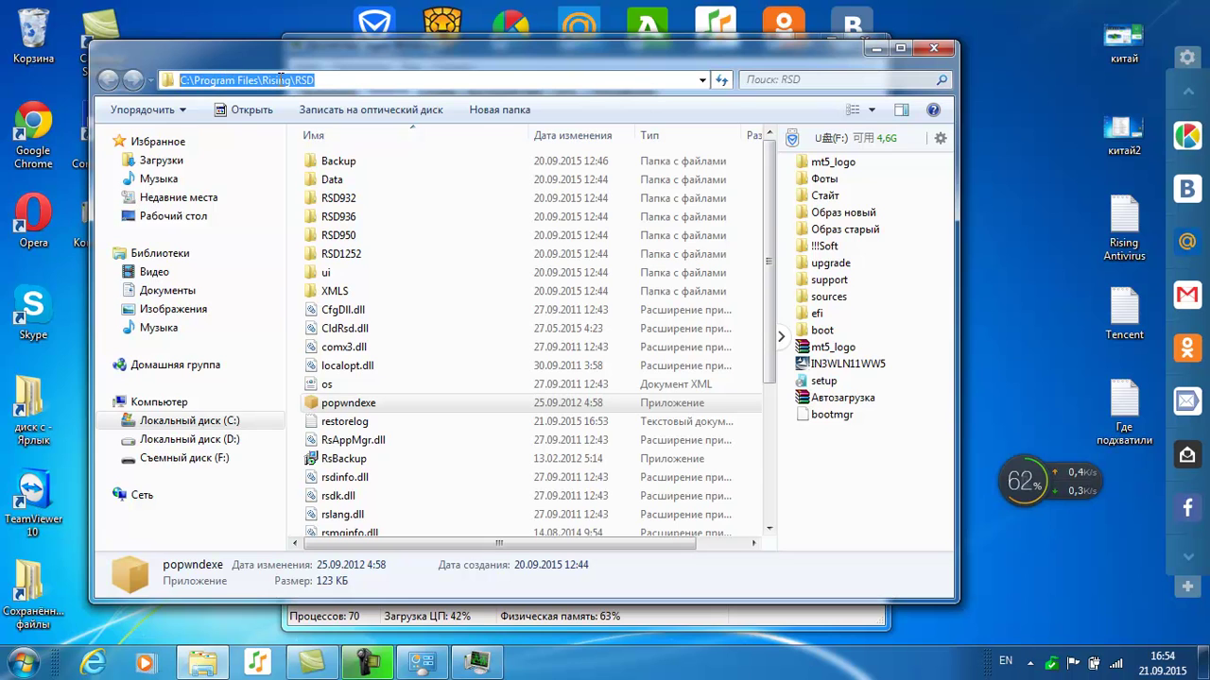
pyautogui.click(331, 79)
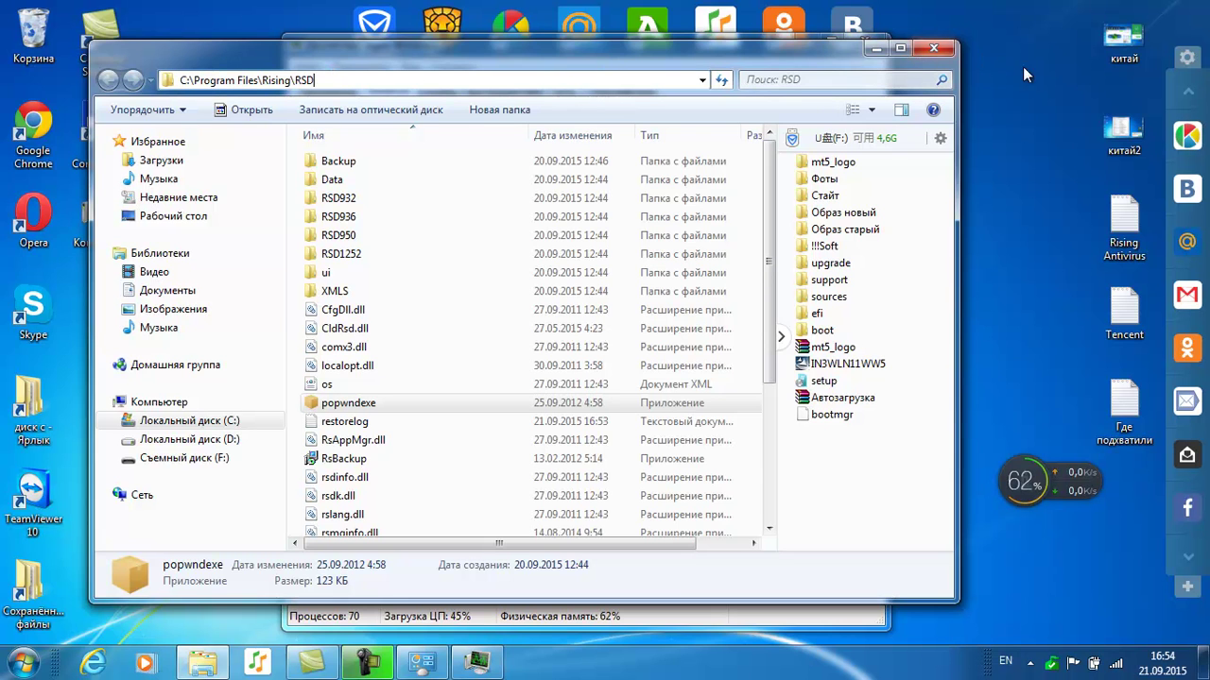
# Create a text document with the default name on the desktop and place it beside the Rising Antivirus text file
pyautogui.click(1061, 249)
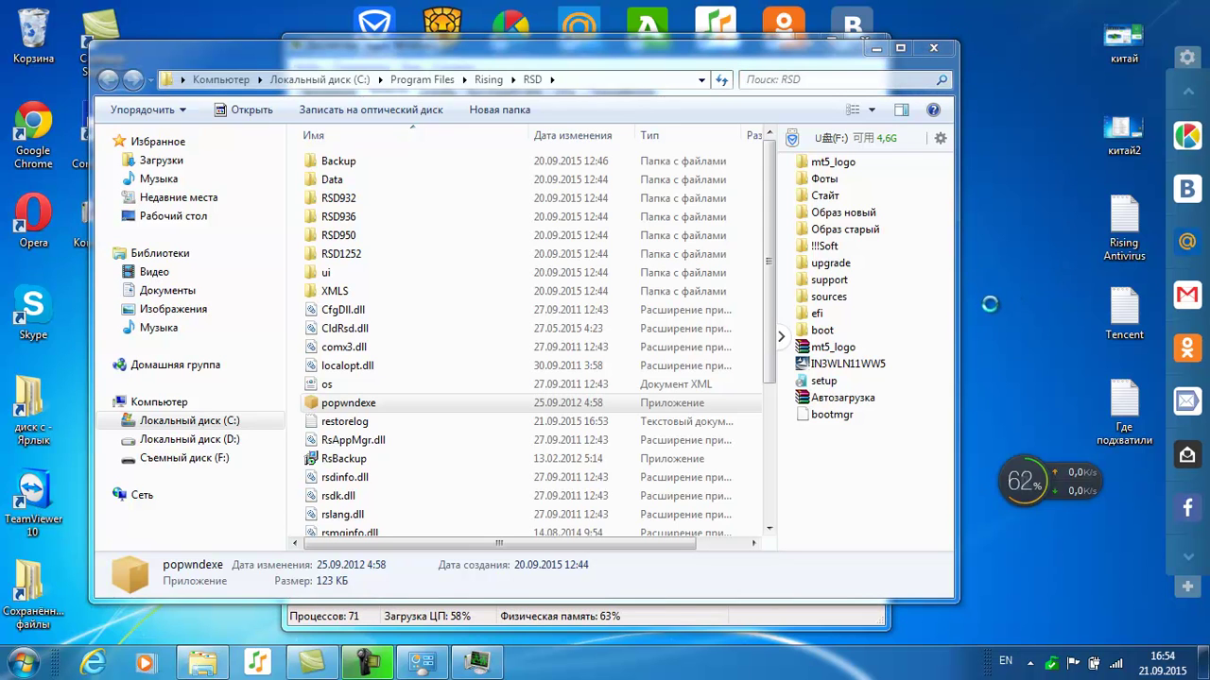
pyautogui.rightClick(934, 283)
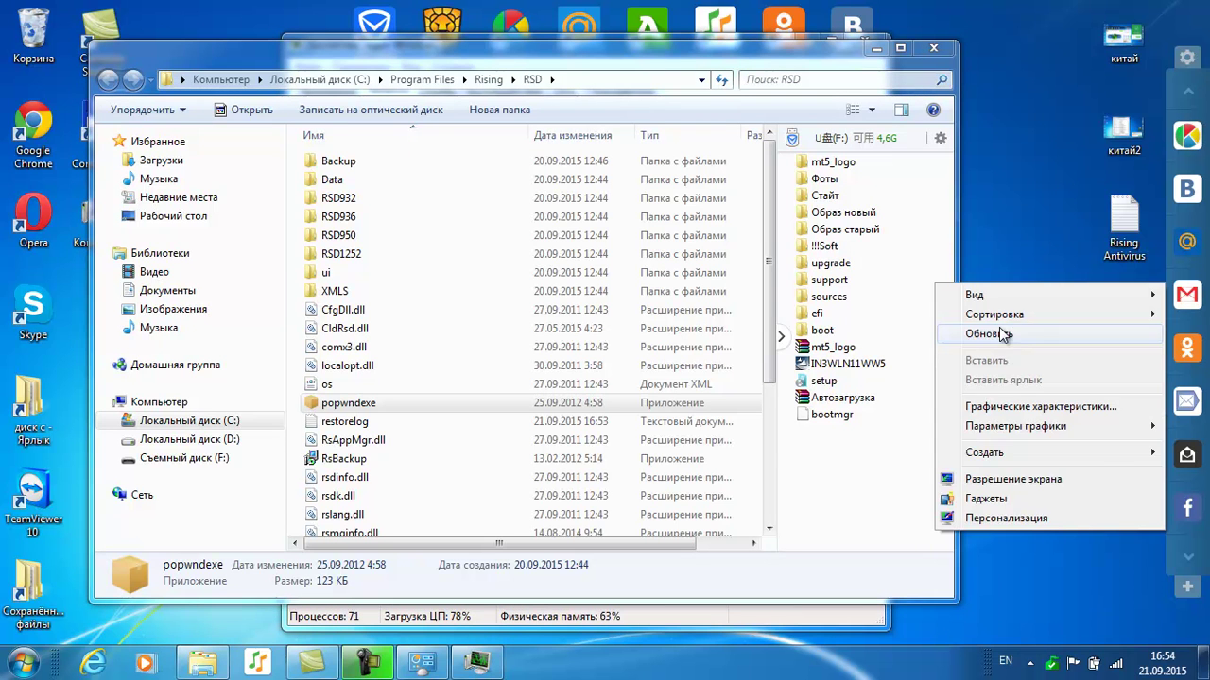
pyautogui.moveTo(983, 457)
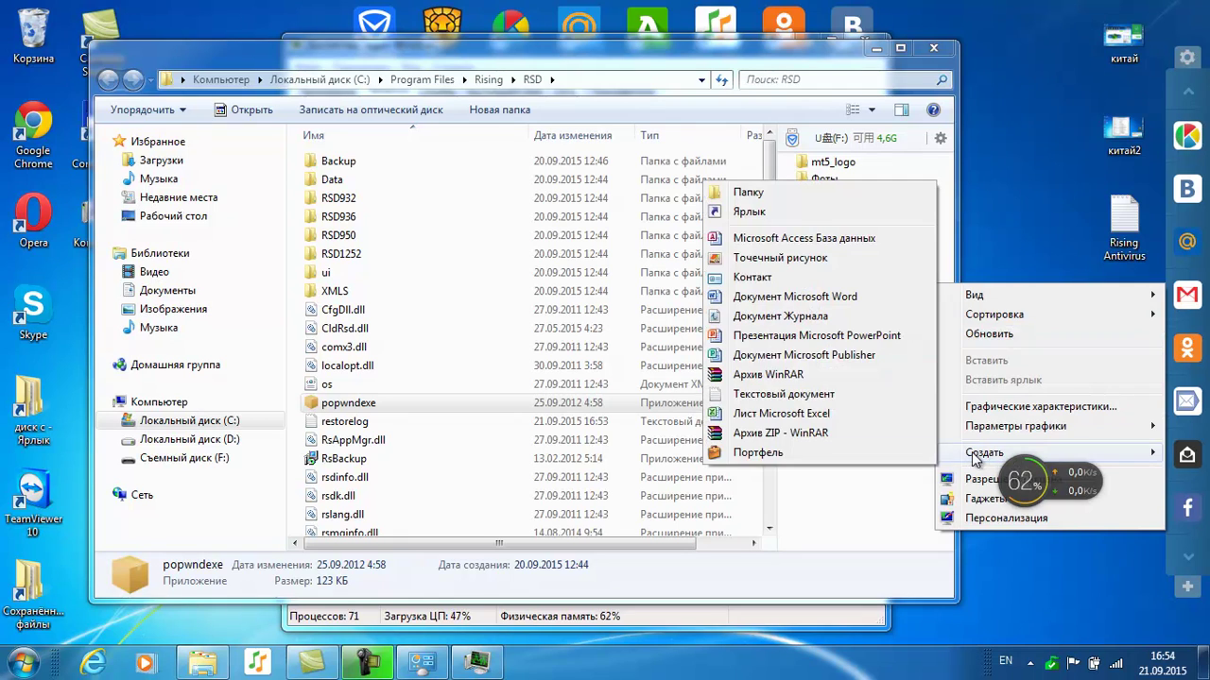
pyautogui.click(820, 403)
pyautogui.press('Return')
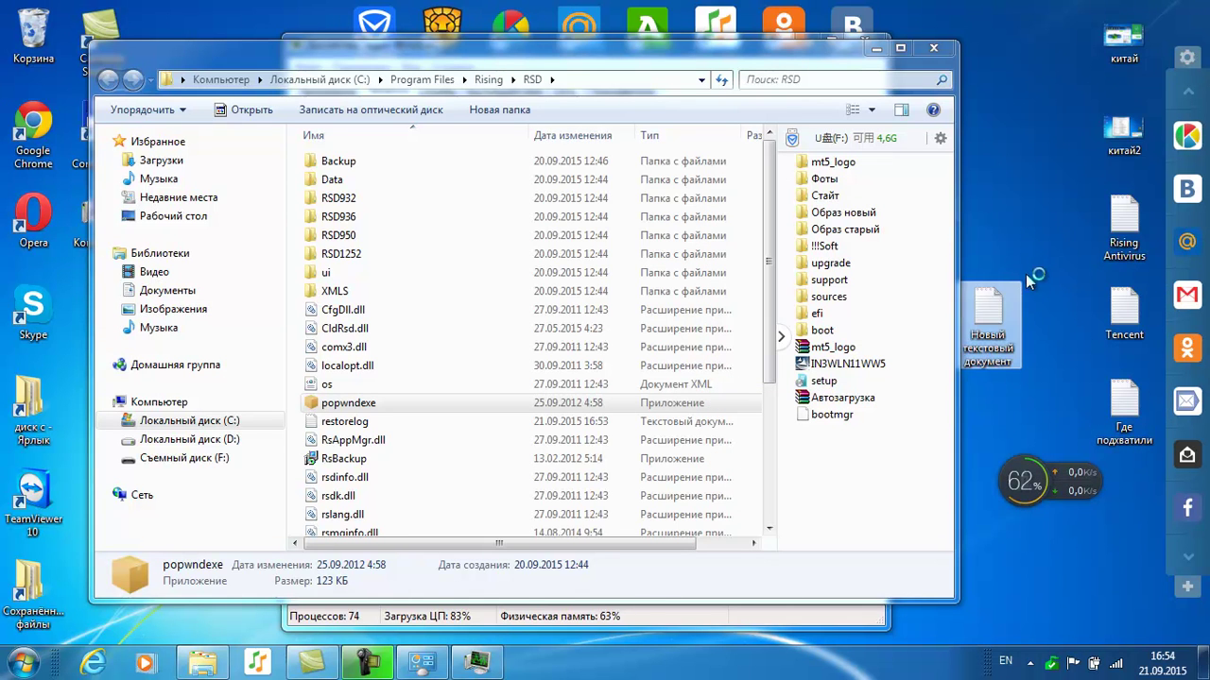
pyautogui.moveTo(998, 344); pyautogui.dragTo(997, 246)
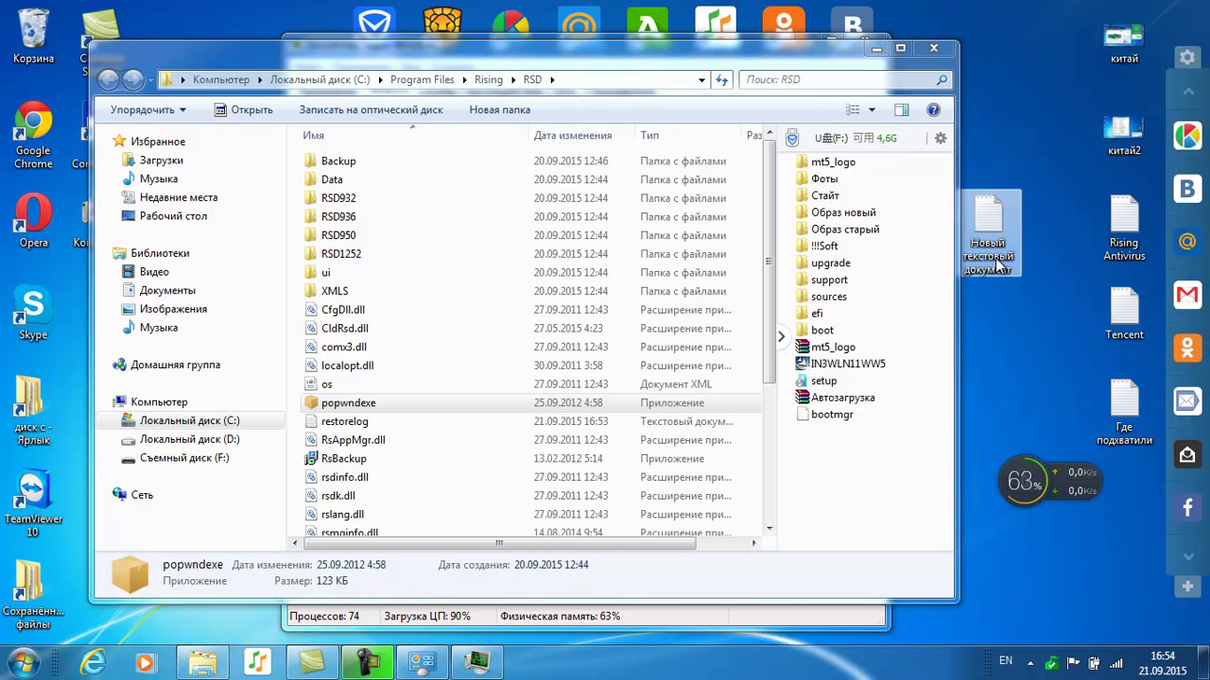
# Paste the path C:\Program Files\Rising\RSD into the new text document and reselect the path in the RSD folder window
pyautogui.doubleClick(988, 237)
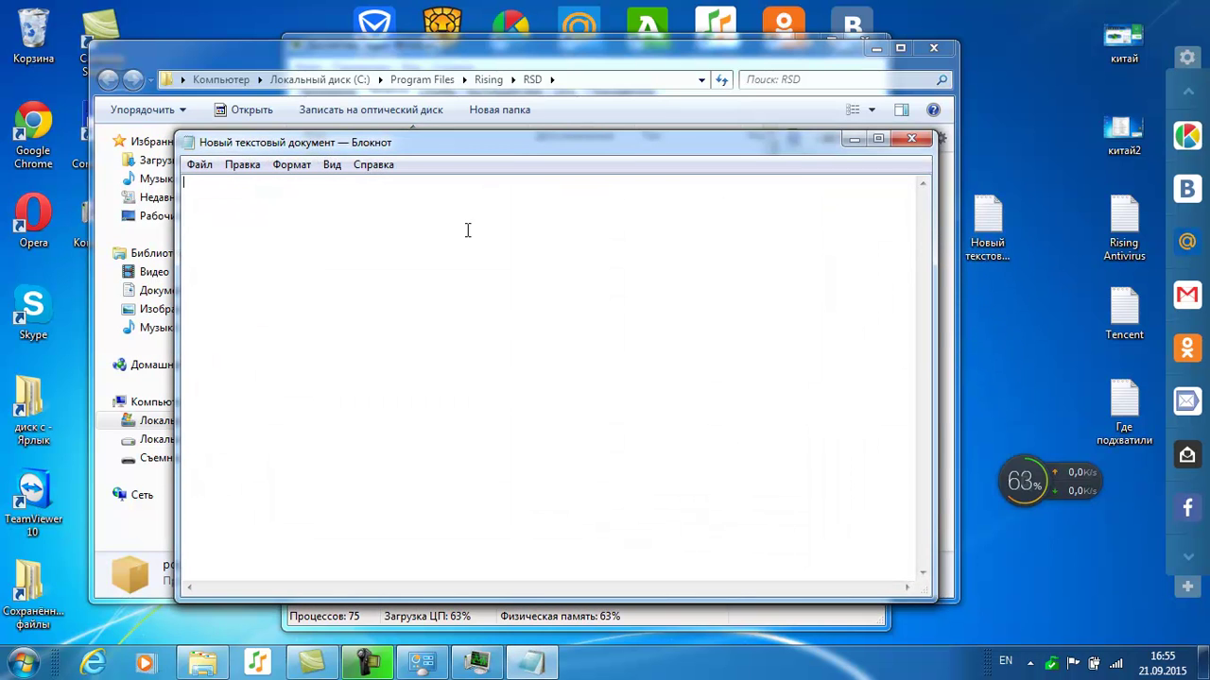
pyautogui.hotkey('ctrl', 'v')
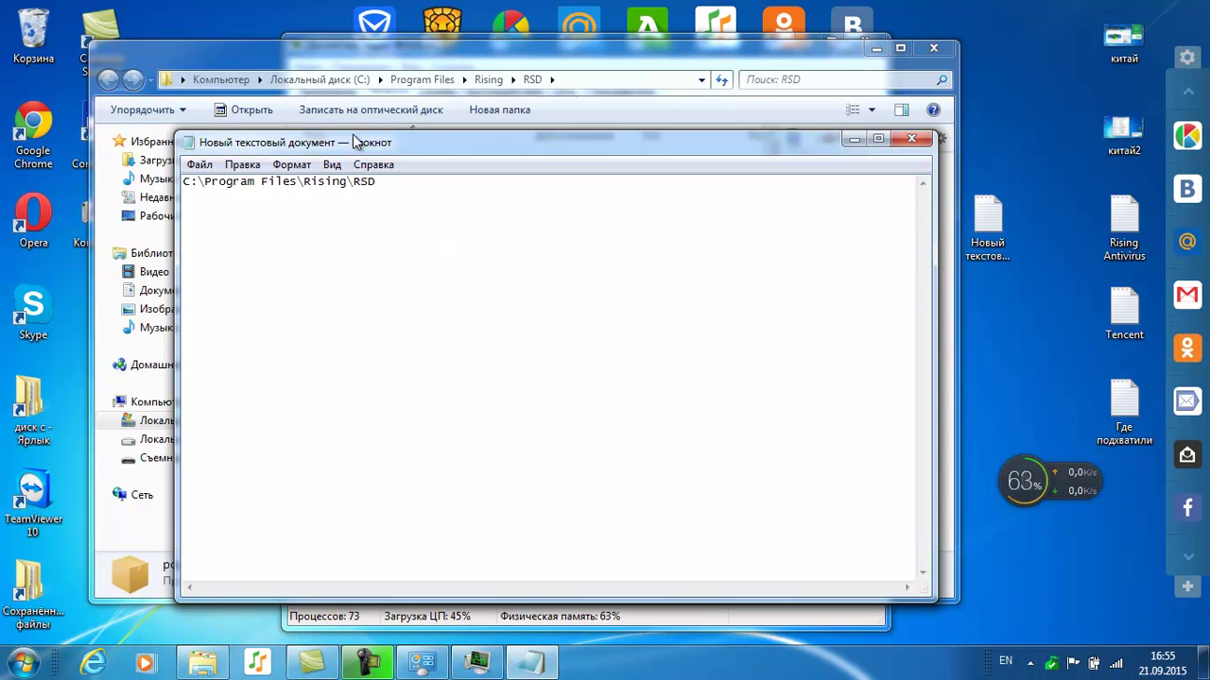
pyautogui.click(529, 81)
pyautogui.click(571, 79)
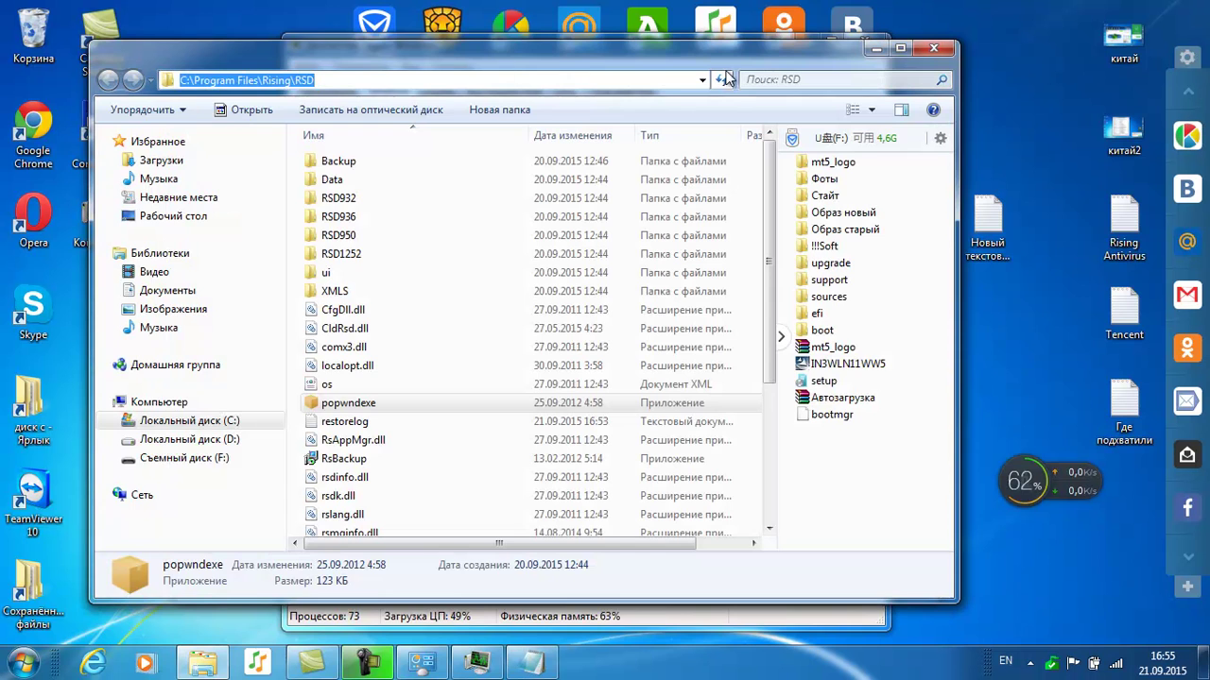
# Close the RSD folder window and move the text document and Task Manager windows apart to expose the full process list
pyautogui.click(934, 49)
pyautogui.moveTo(644, 150); pyautogui.dragTo(704, 181)
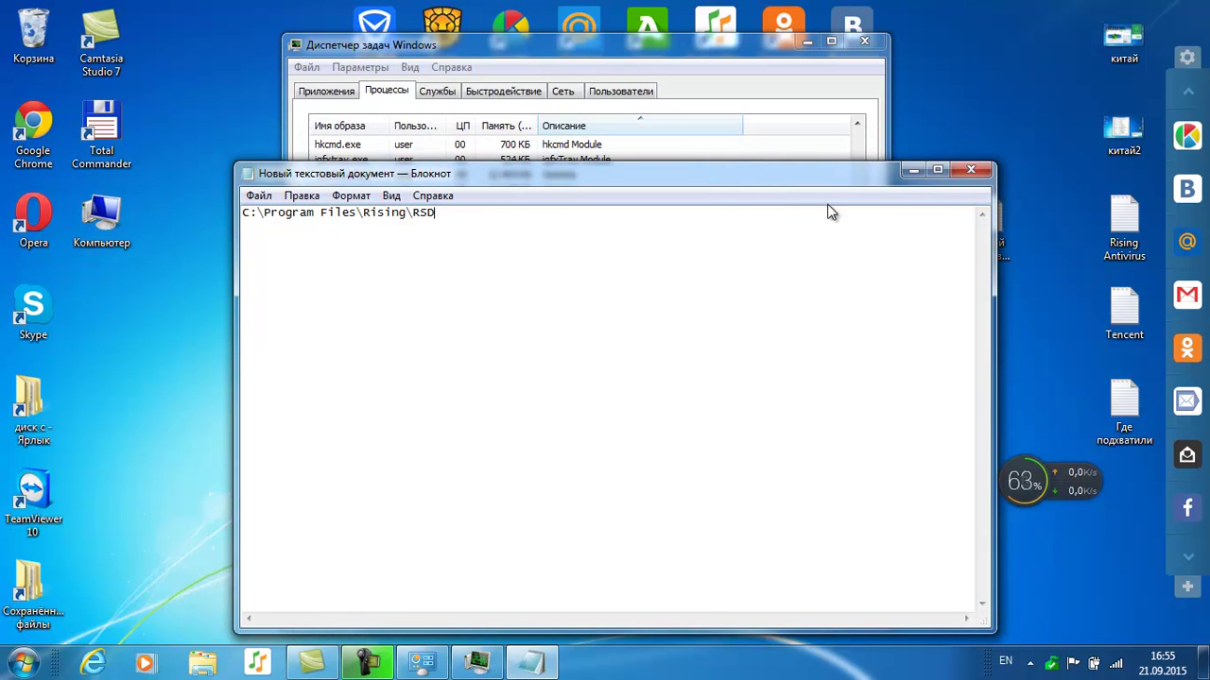
pyautogui.moveTo(475, 47); pyautogui.dragTo(240, 38)
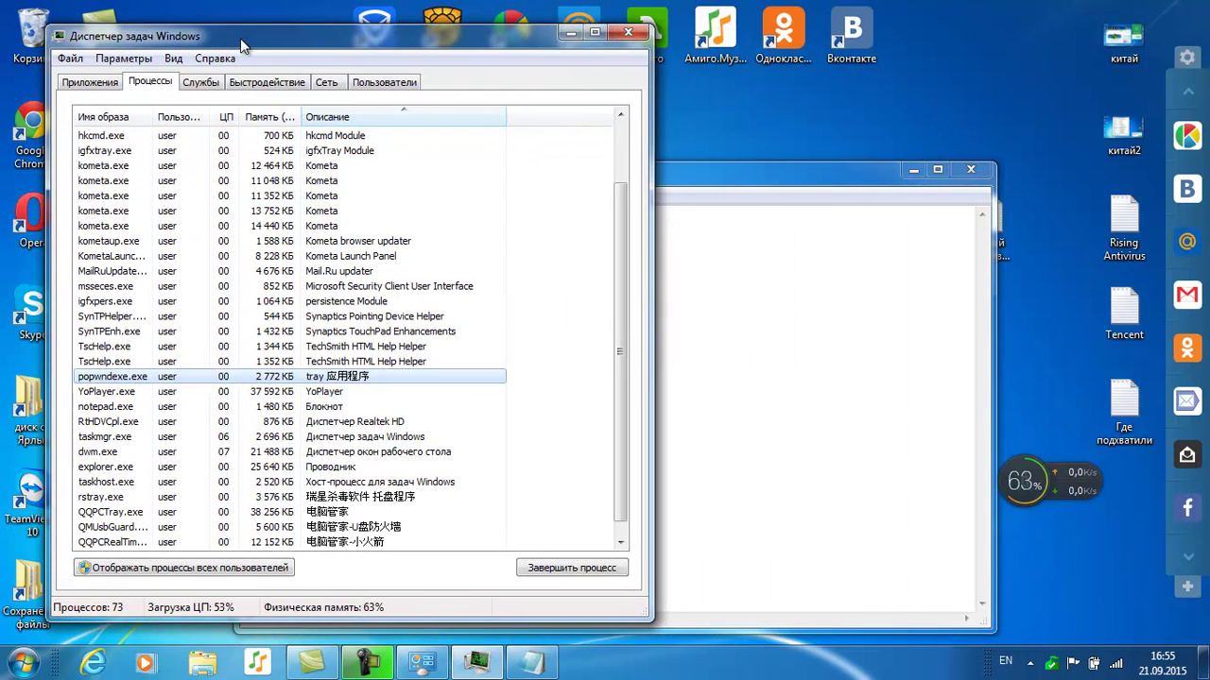
# Open the file location of the rstray.exe process and copy its folder path C:\Program Files\Rising\RAV
pyautogui.click(339, 499)
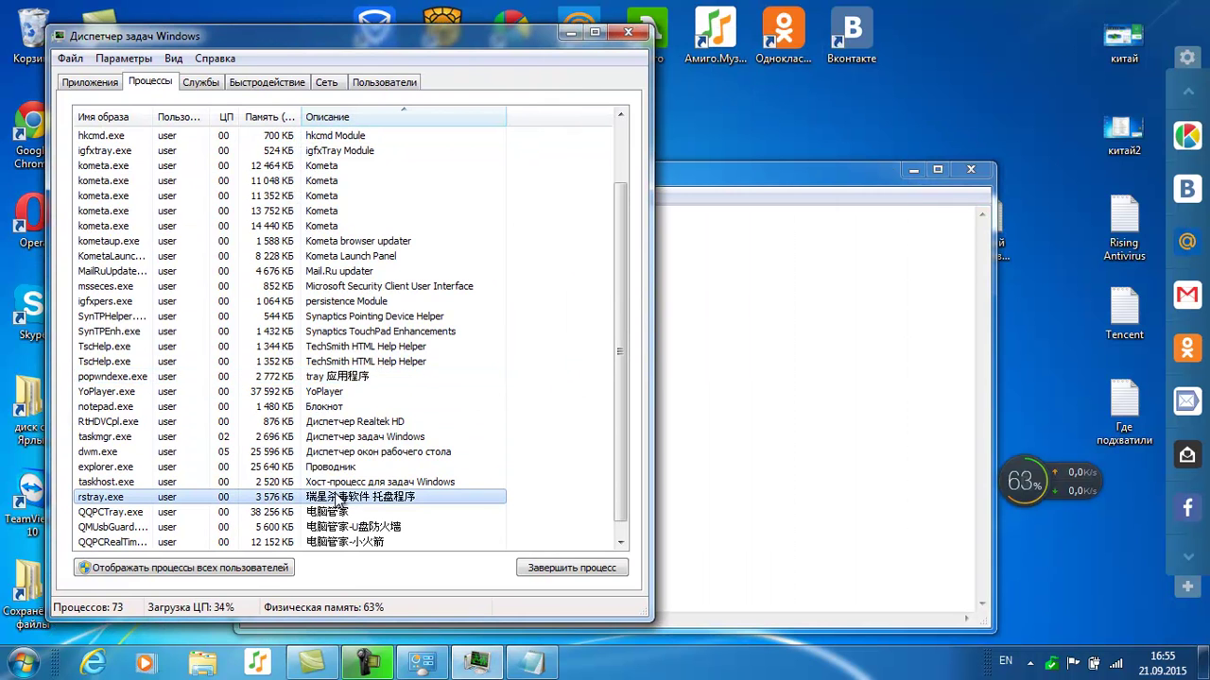
pyautogui.rightClick(349, 504)
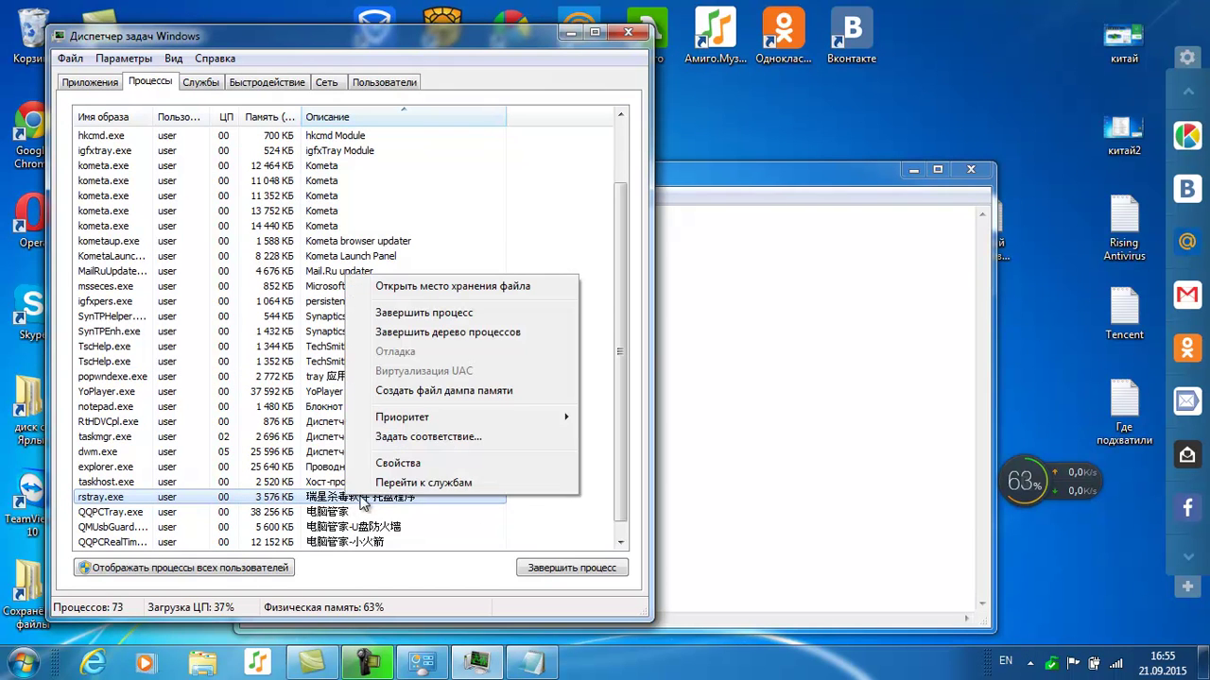
pyautogui.click(416, 288)
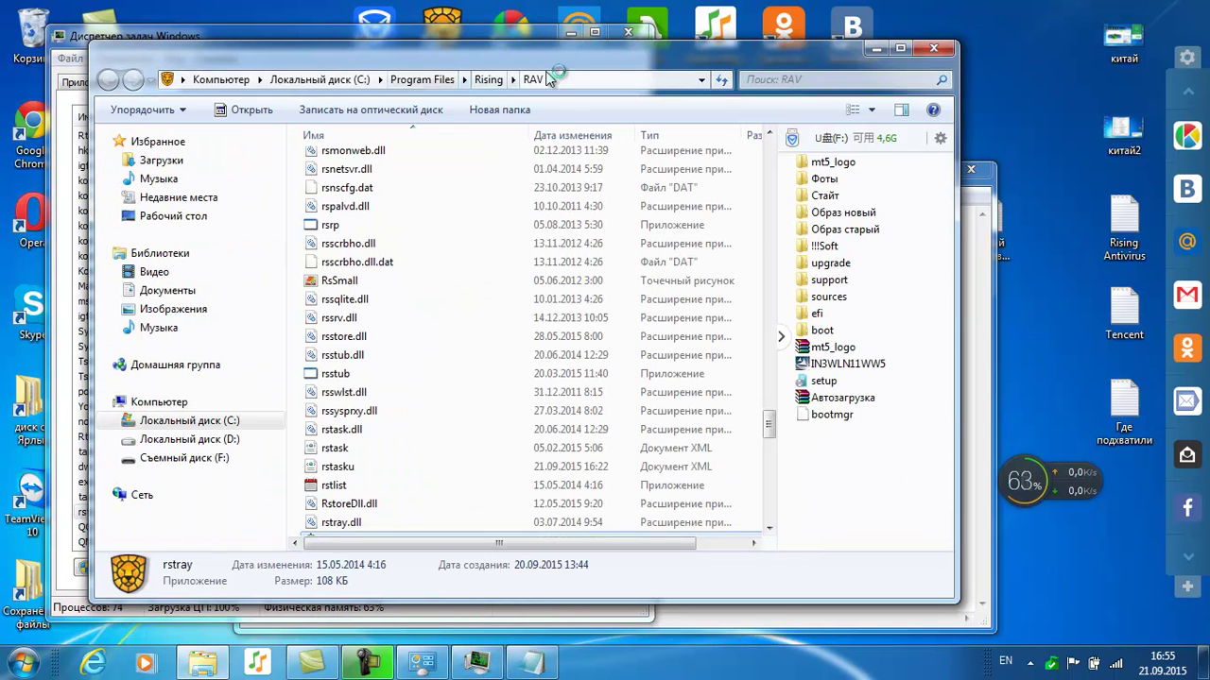
pyautogui.click(574, 79)
pyautogui.hotkey('ctrl', 'c')
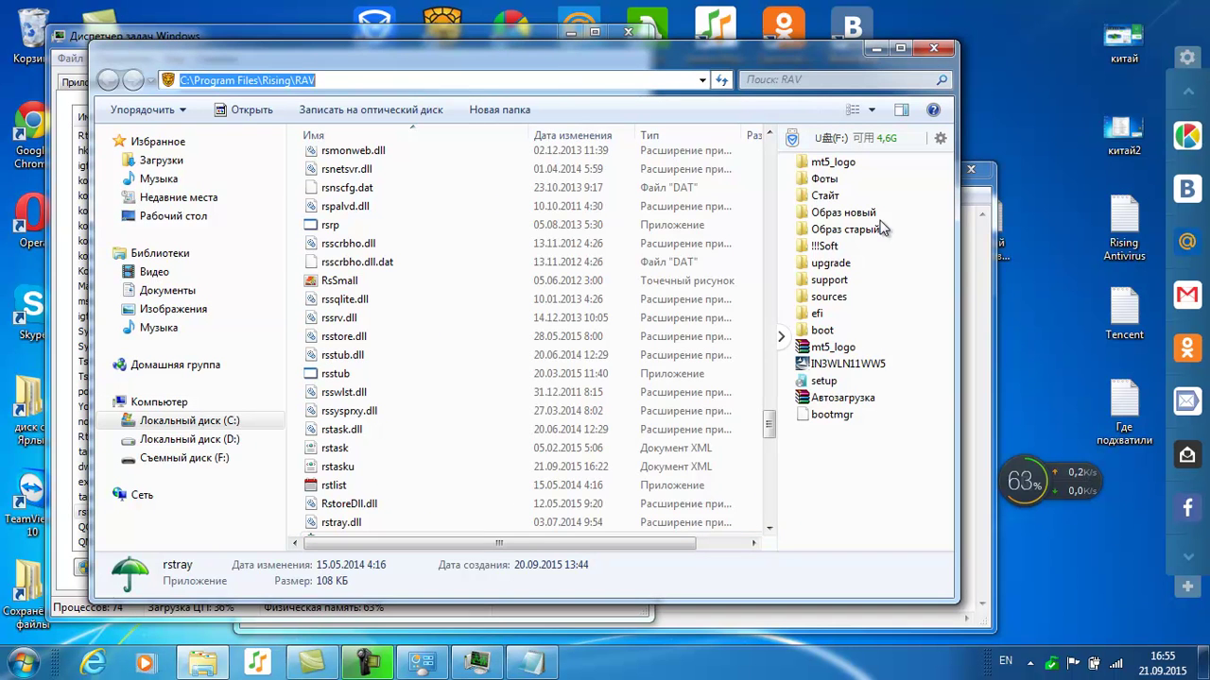
# Paste C:\Program Files\Rising\RAV on a new line of the text document and close the RAV folder window
pyautogui.click(964, 264)
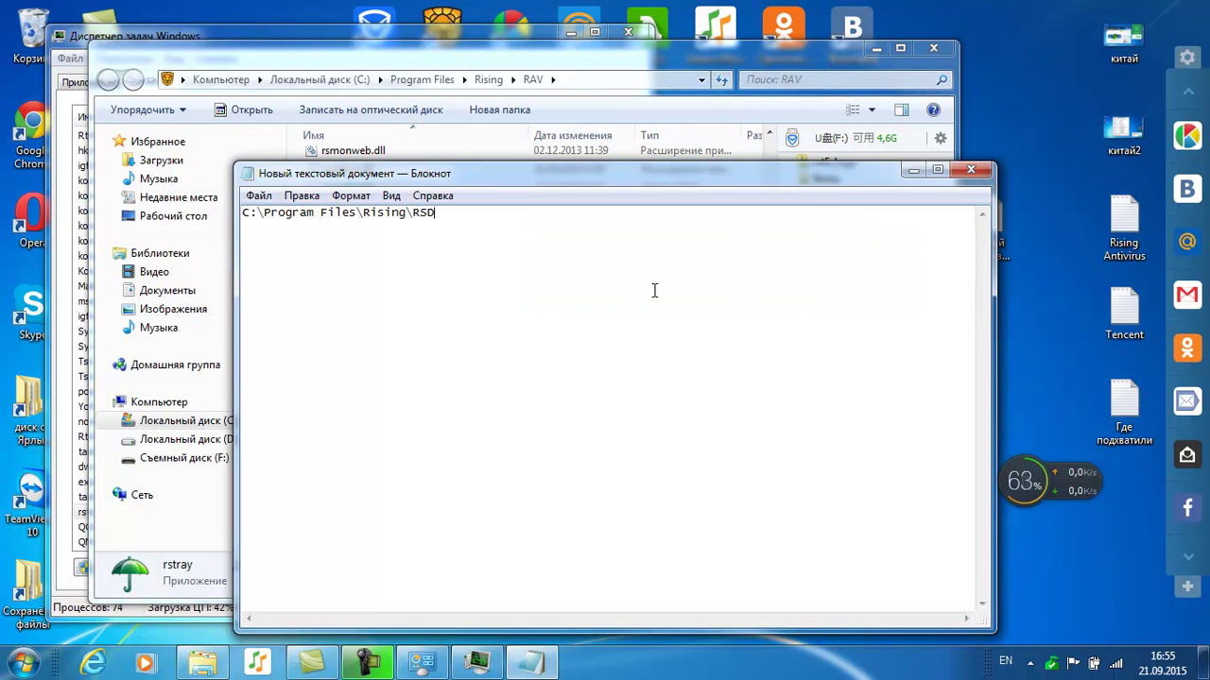
pyautogui.press('Return')
pyautogui.hotkey('ctrl', 'v')
pyautogui.press('Return')
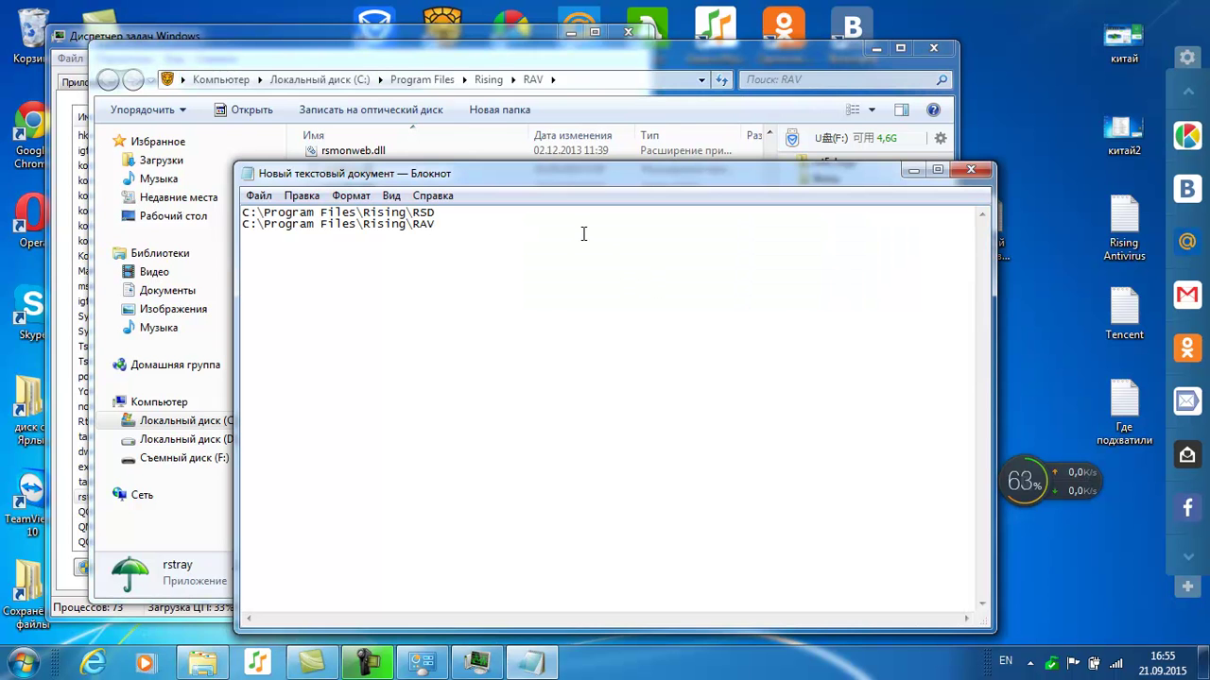
pyautogui.click(454, 52)
pyautogui.click(933, 47)
pyautogui.click(461, 68)
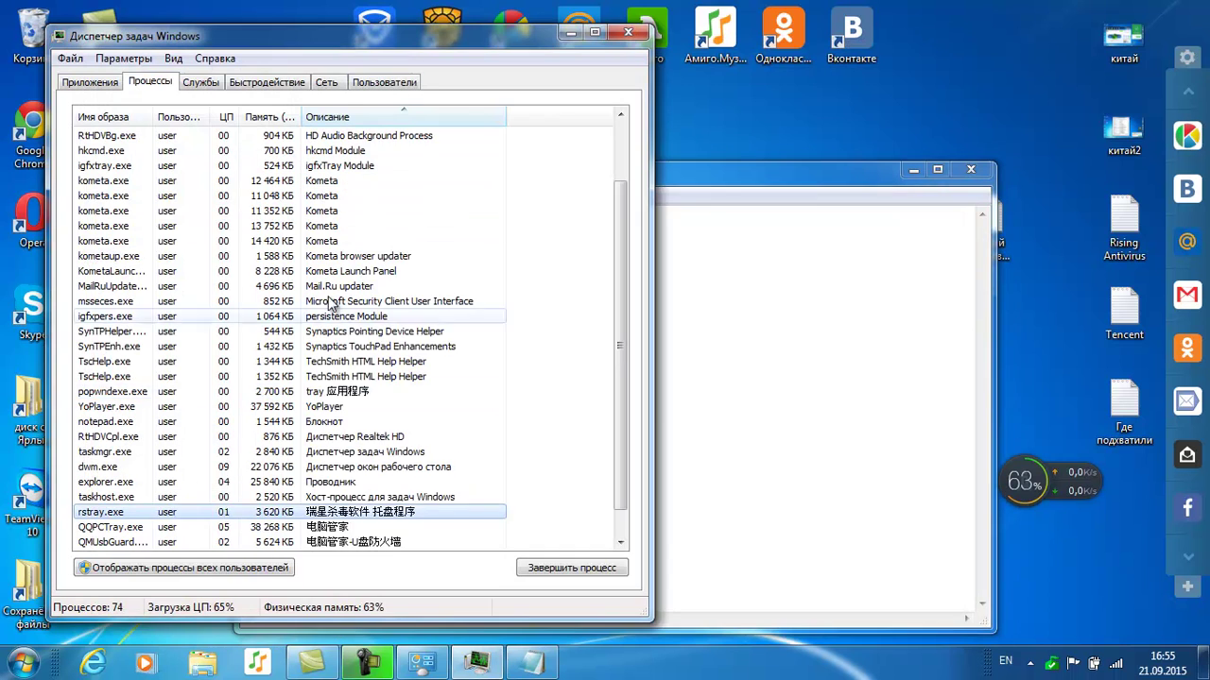
# Open the file location of the QQPCTray.exe process and copy its folder path C:\Program Files\Tencent\QQPCMgr\10.10.16434.218
pyautogui.rightClick(329, 525)
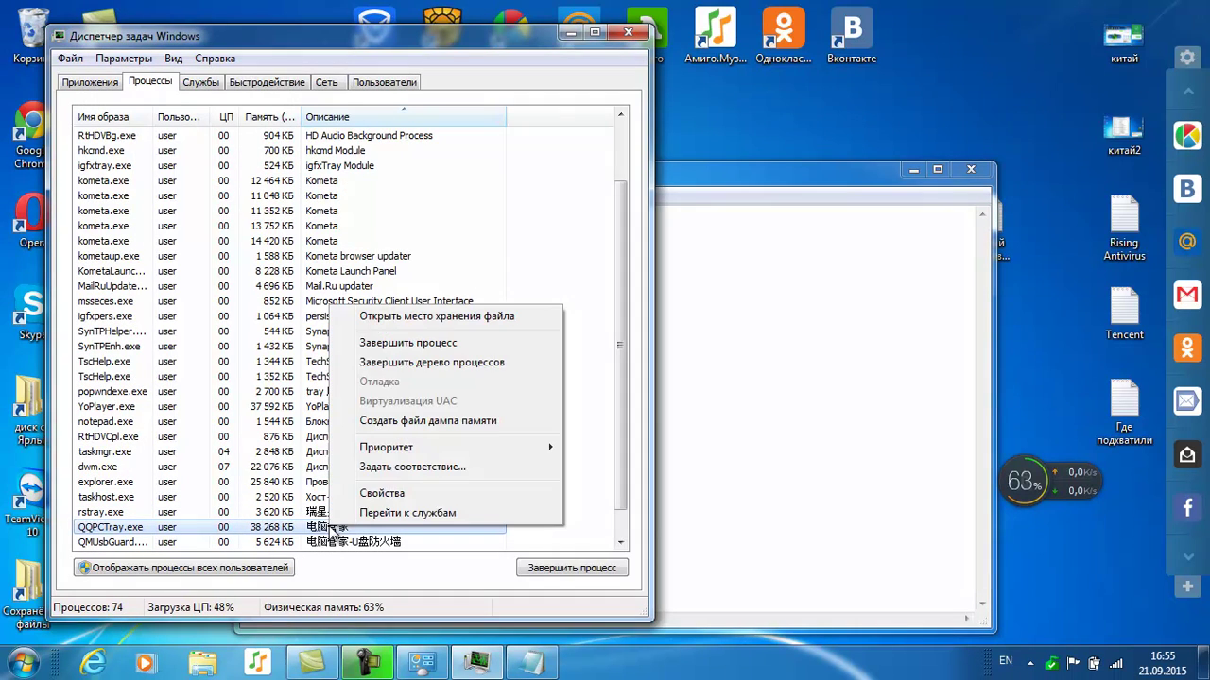
pyautogui.click(407, 318)
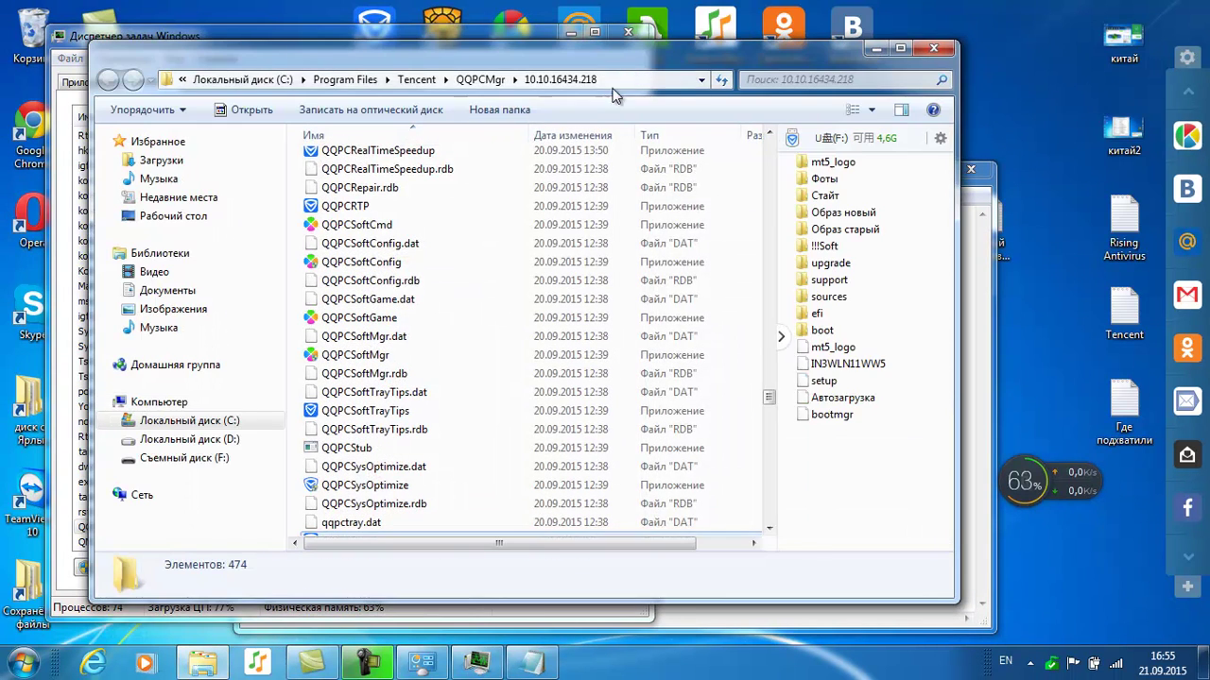
pyautogui.click(617, 80)
pyautogui.hotkey('ctrl', 'v')
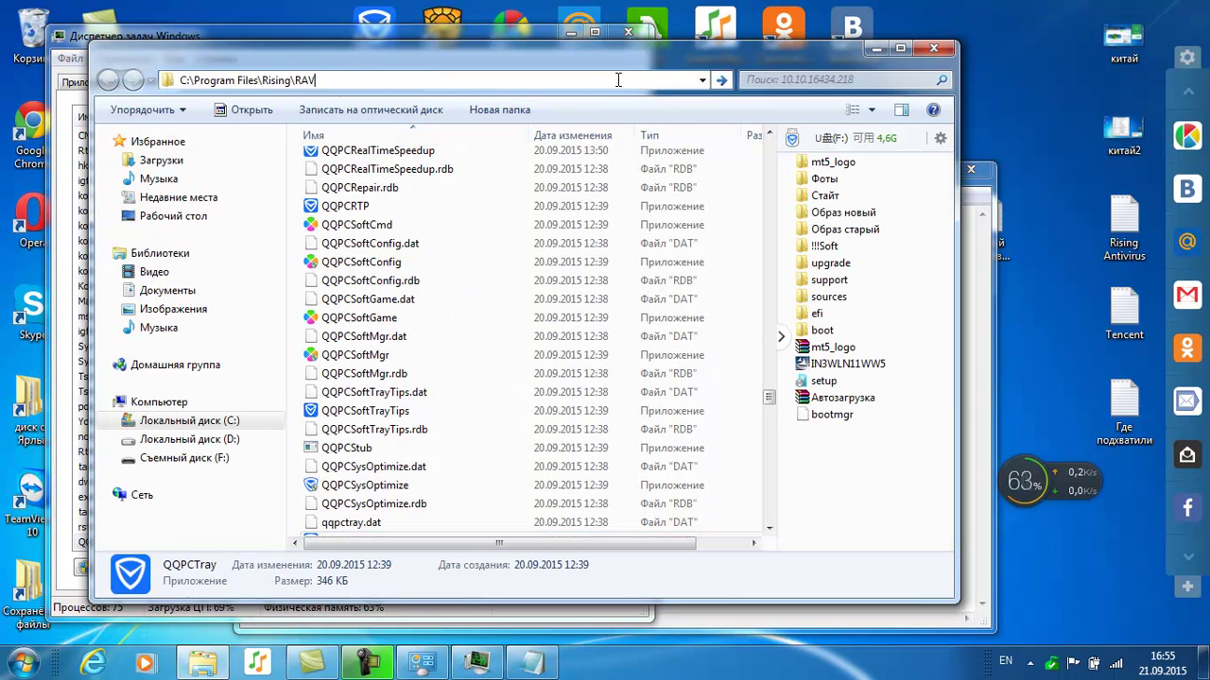
pyautogui.press('Escape')
pyautogui.hotkey('ctrl', 'c')
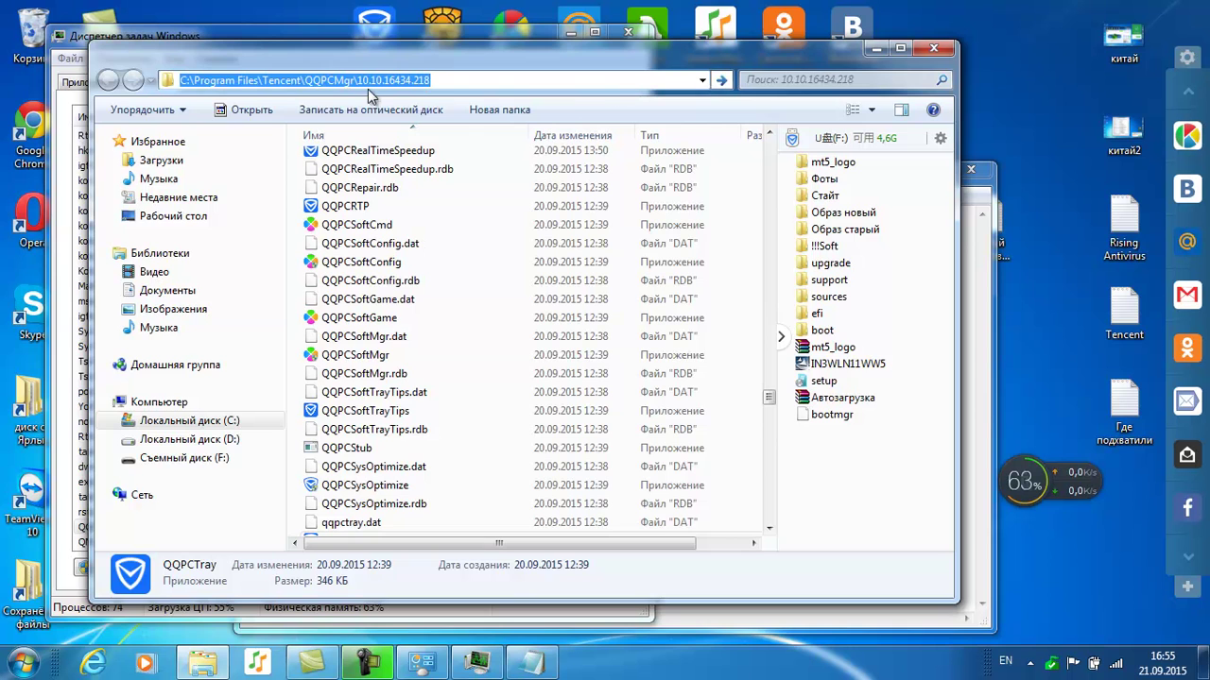
# Paste the QQPCTray path C:\Program Files\Tencent\QQPCMgr\10.10.16434.218 as the third line of the text document and close its folder window
pyautogui.click(983, 247)
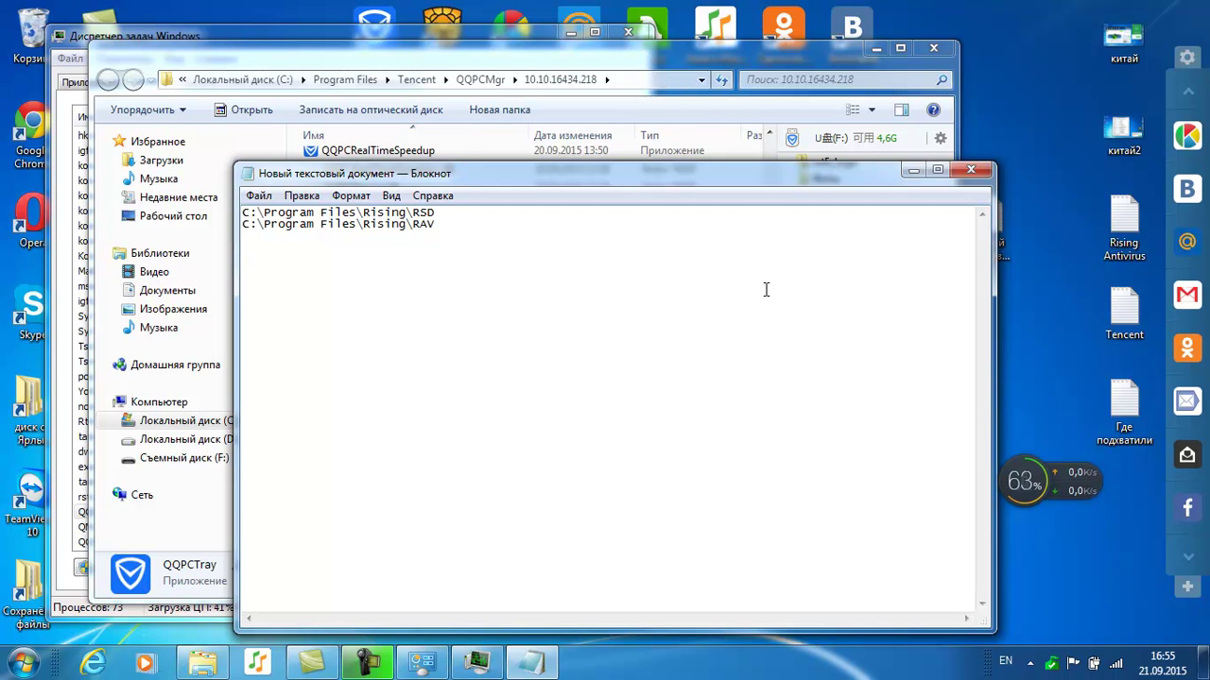
pyautogui.hotkey('ctrl', 'v')
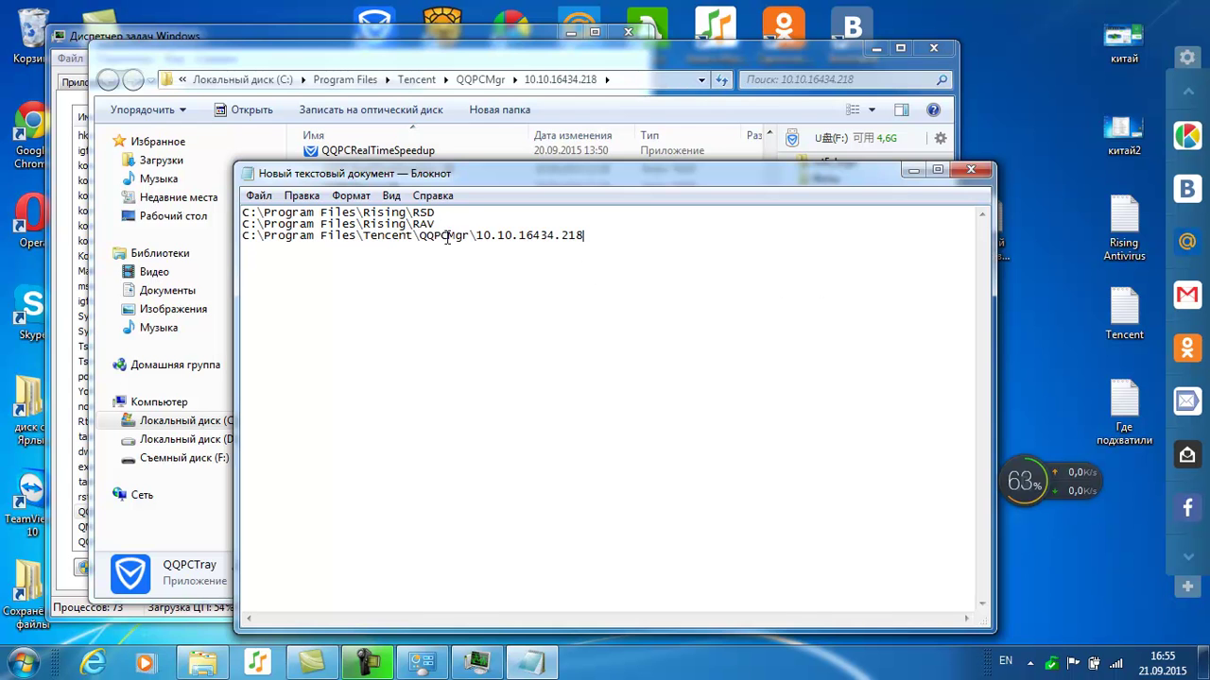
pyautogui.click(662, 57)
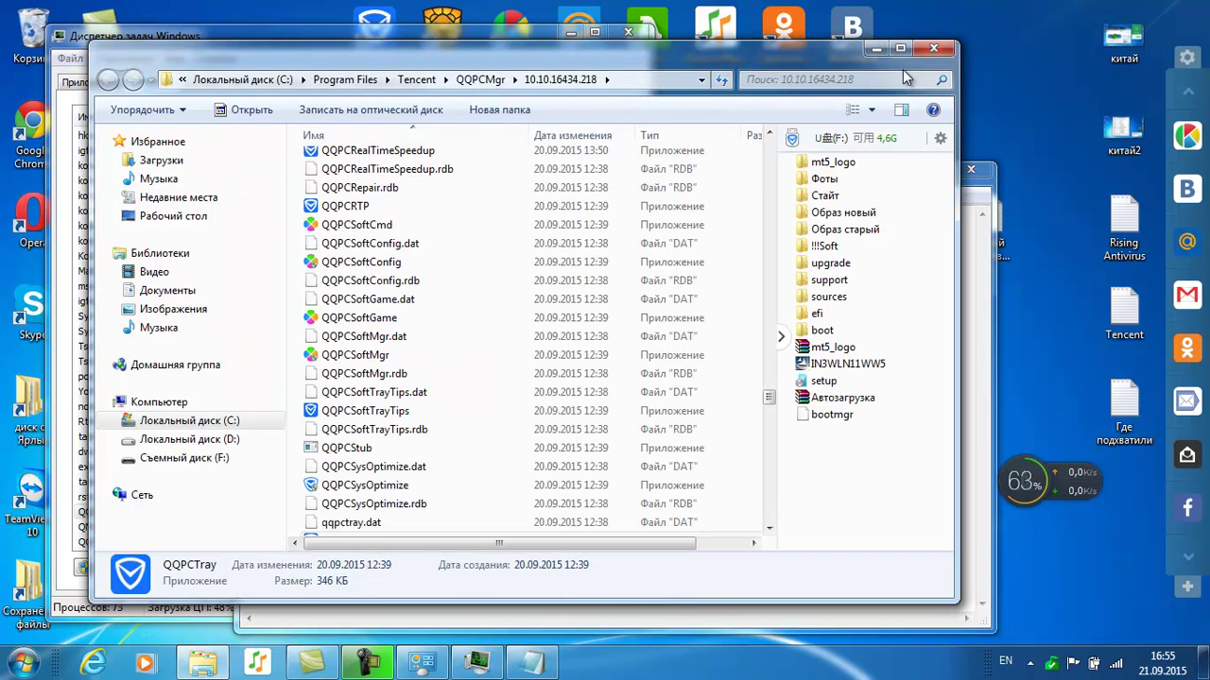
pyautogui.click(934, 48)
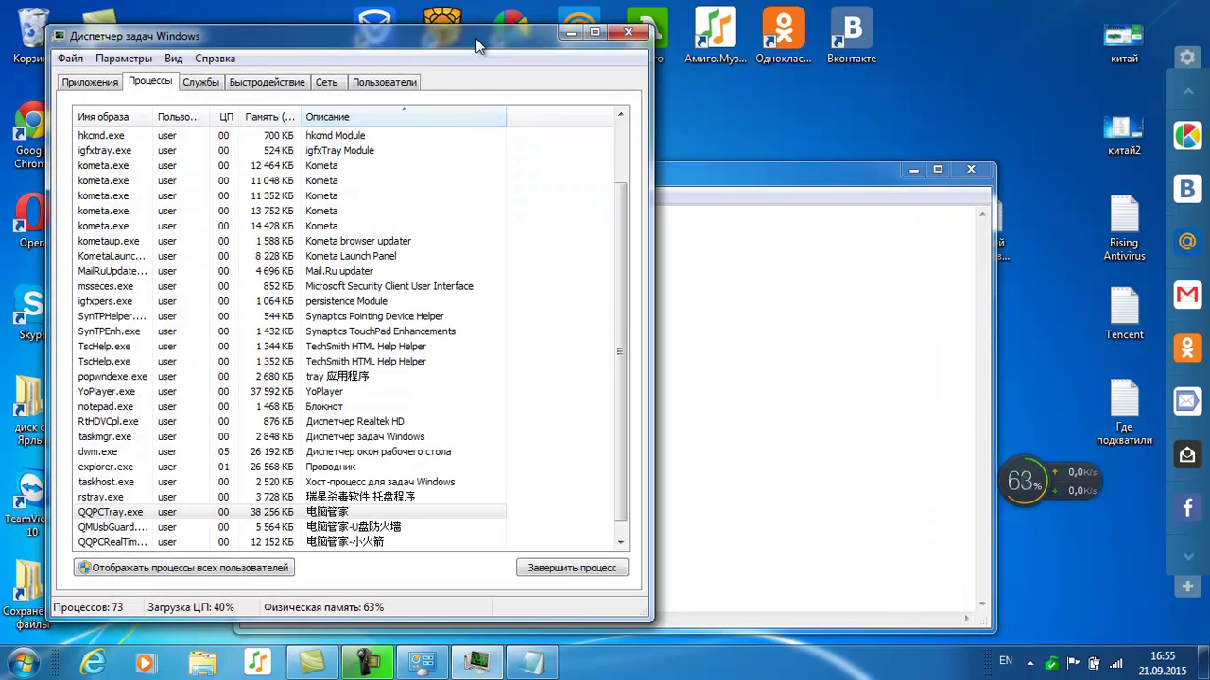
# Open the file location of the QMUsbGuard process and copy its folder path C:\Program Files\Tencent\QQPCMgr\10.10.16434.218
pyautogui.click(352, 527)
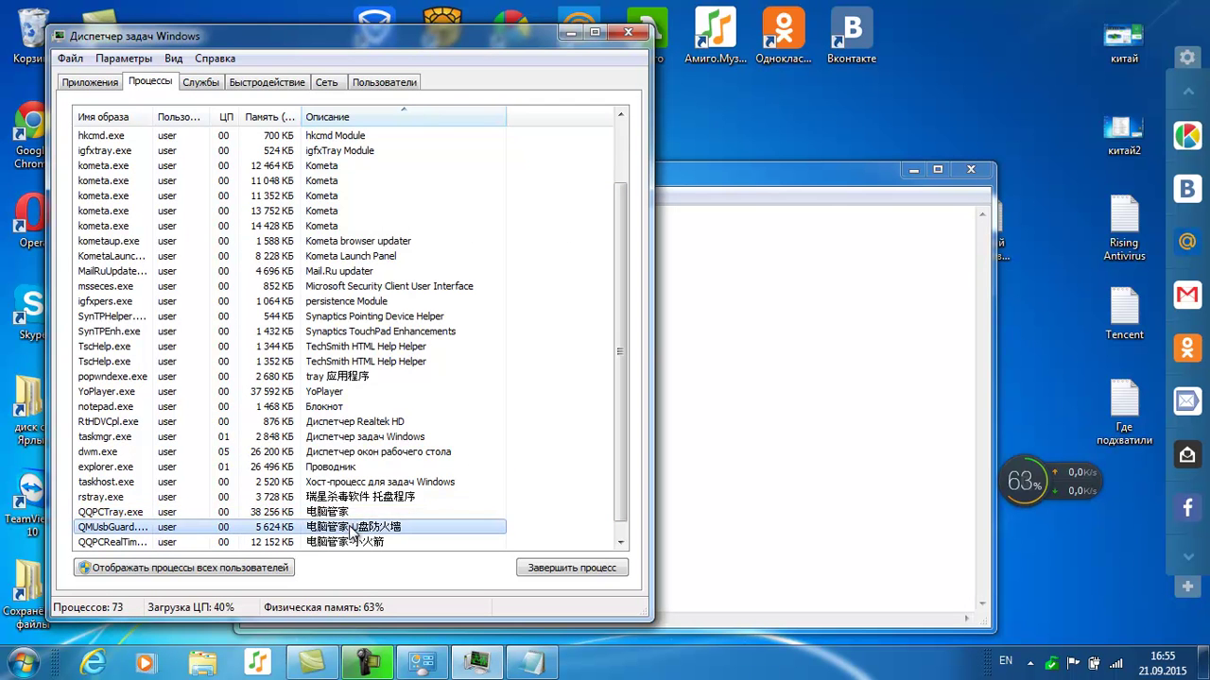
pyautogui.rightClick(349, 526)
pyautogui.click(430, 310)
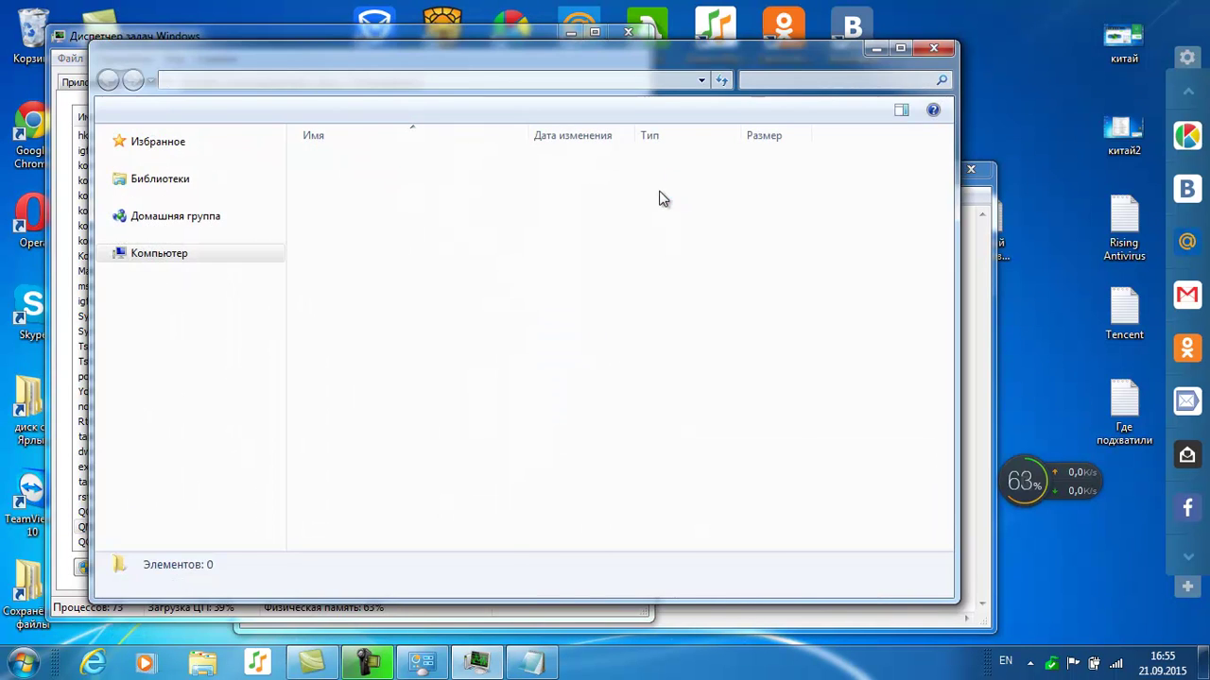
pyautogui.click(627, 81)
pyautogui.hotkey('ctrl', 'c')
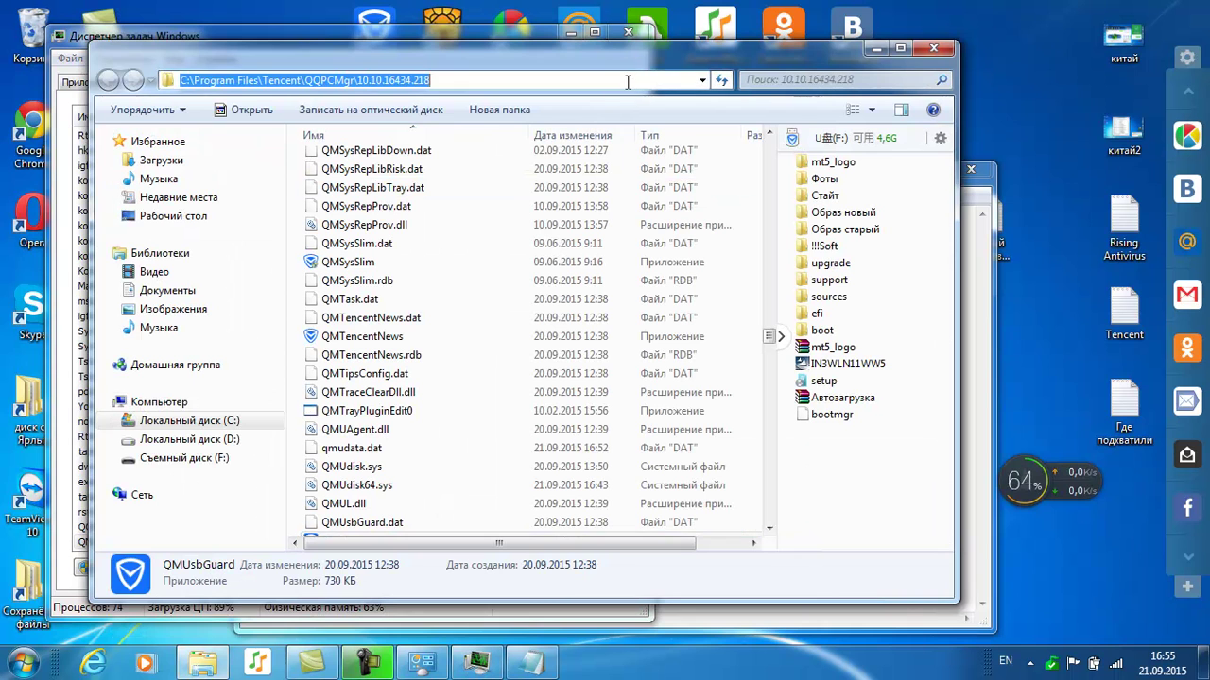
pyautogui.click(619, 86)
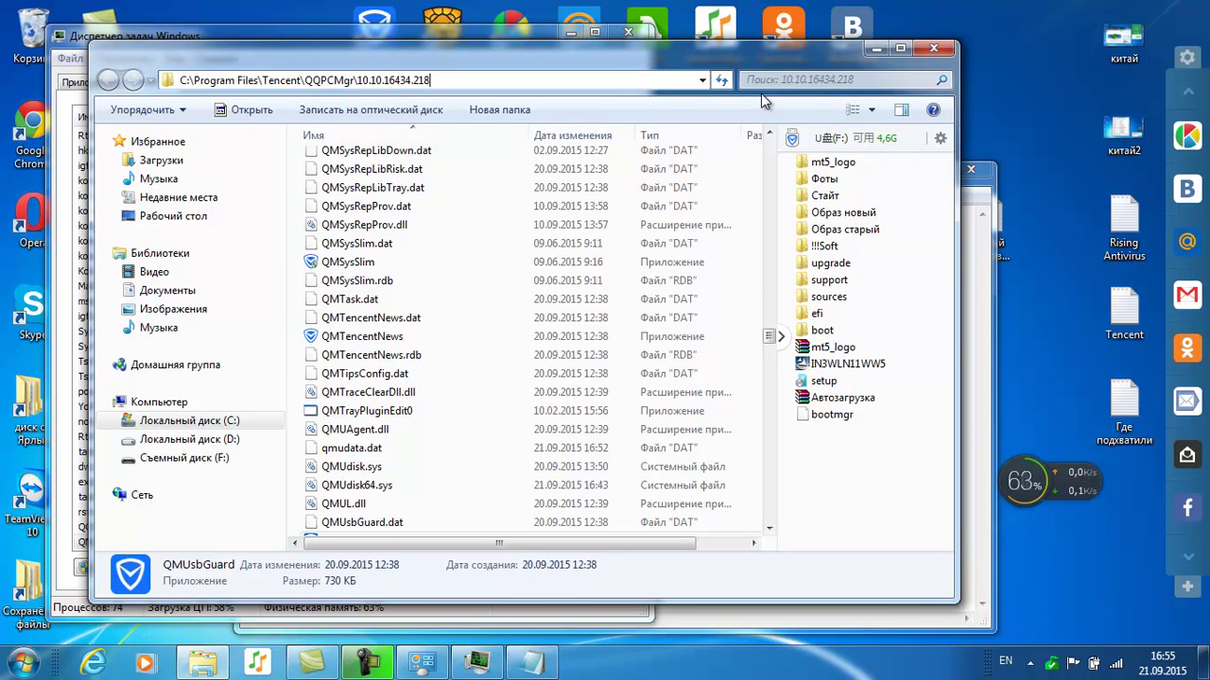
# Paste the QMUsbGuard folder path as a fourth line of the text document, close its folder window and return to Task Manager
pyautogui.click(989, 277)
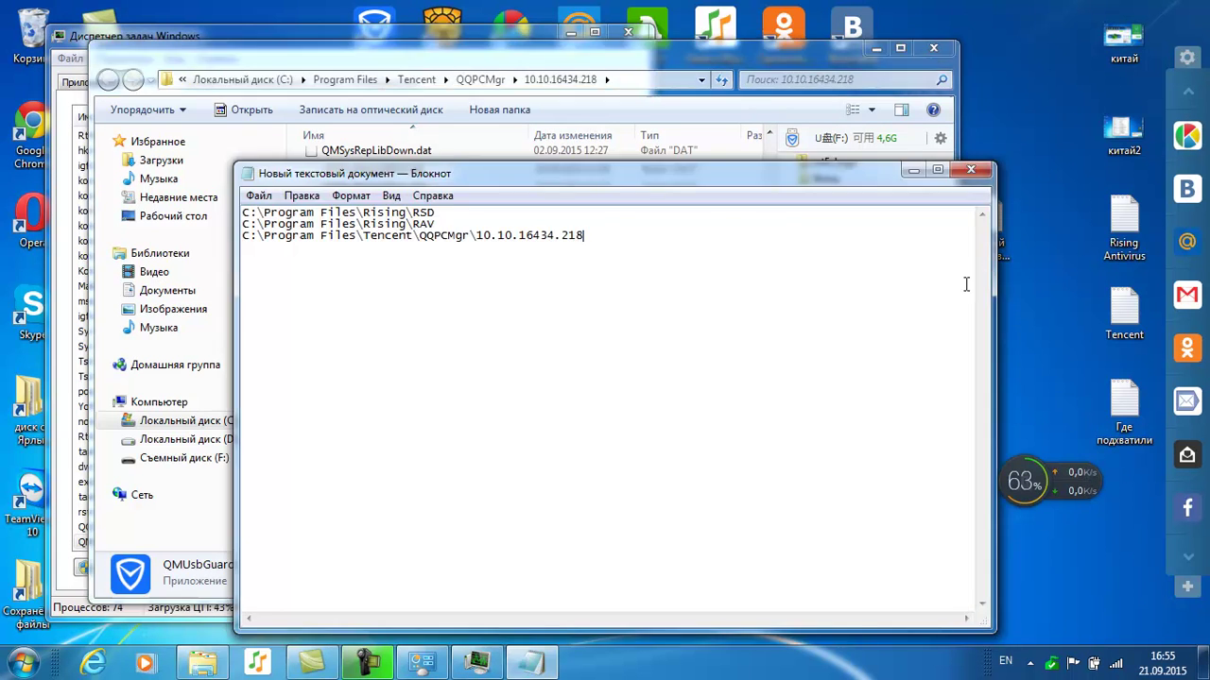
pyautogui.hotkey('ctrl', 'v')
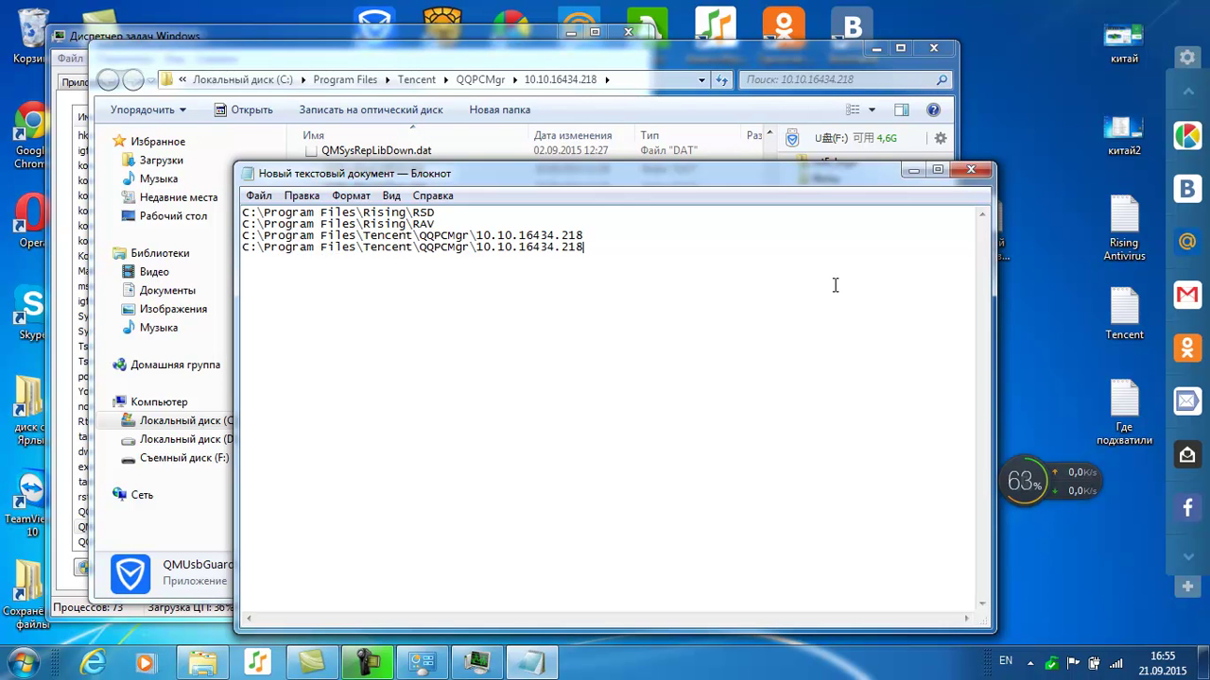
pyautogui.click(934, 47)
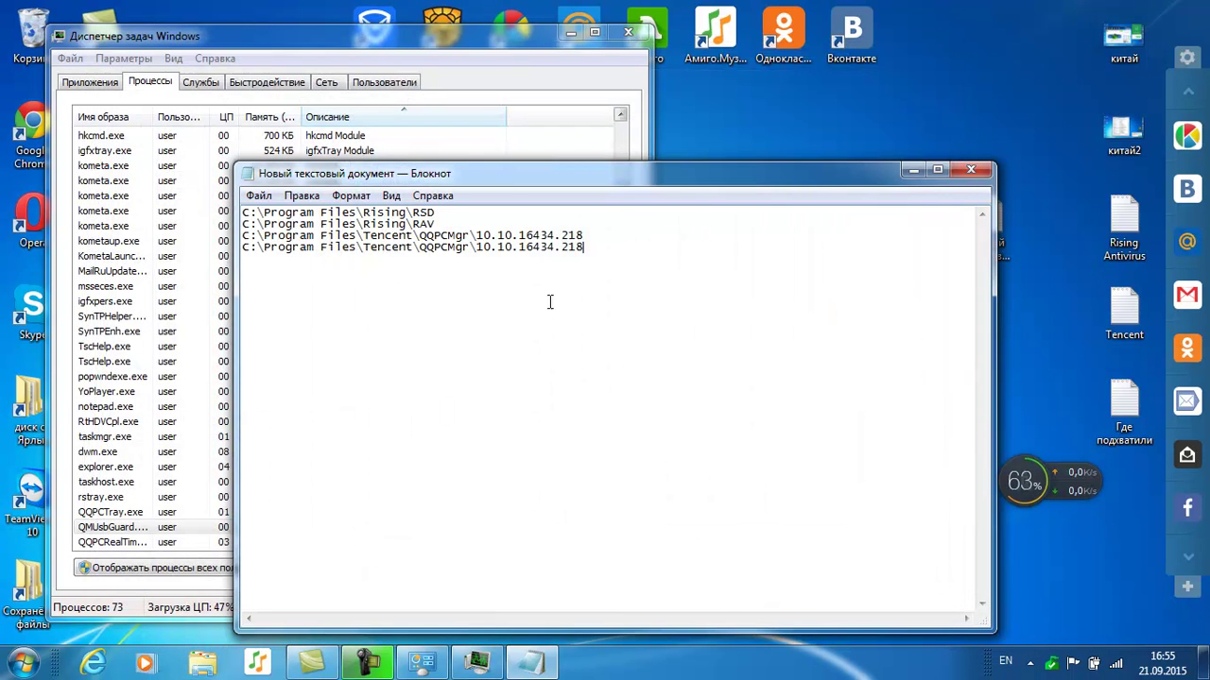
pyautogui.click(494, 40)
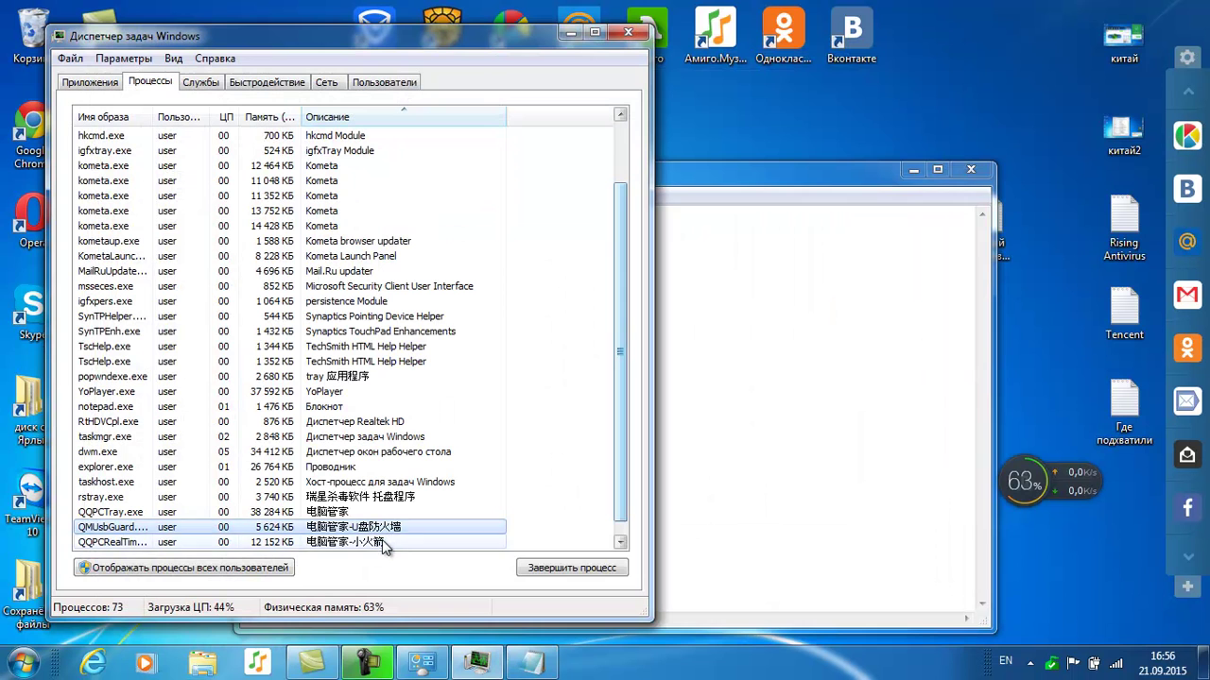
# Check the full folder path of the QQPCRealTimeSpeedup process through its file location, and close the folder window
pyautogui.click(357, 542)
pyautogui.rightClick(354, 541)
pyautogui.click(435, 335)
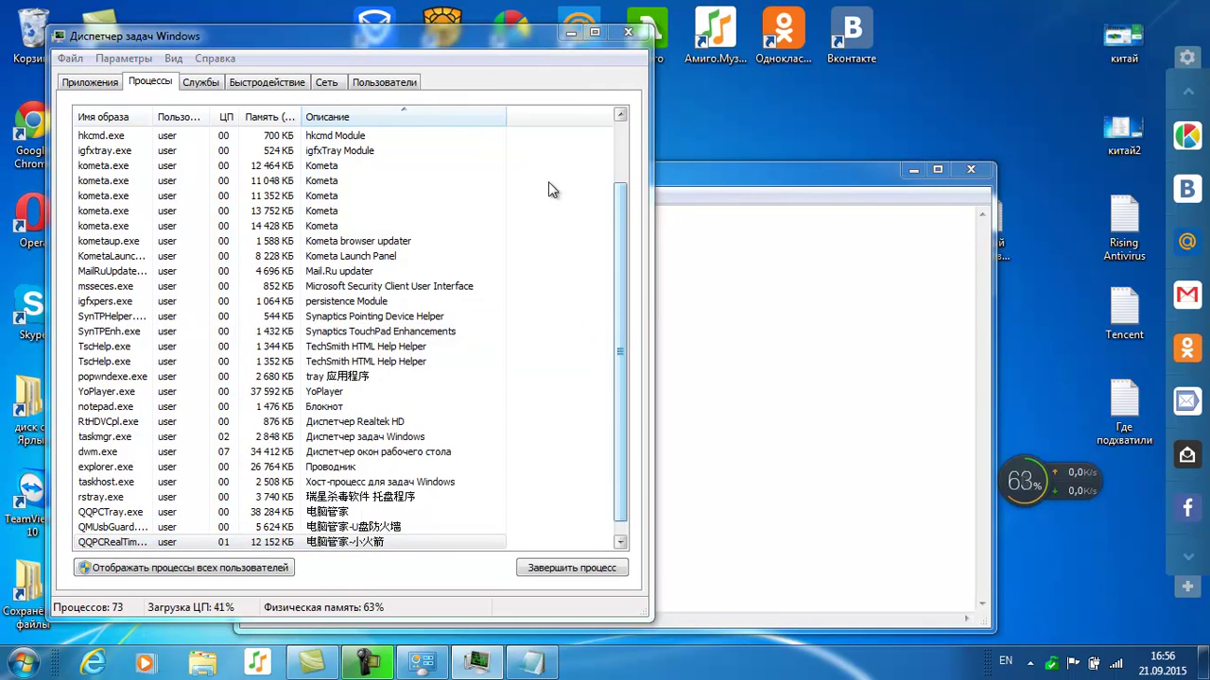
pyautogui.click(618, 83)
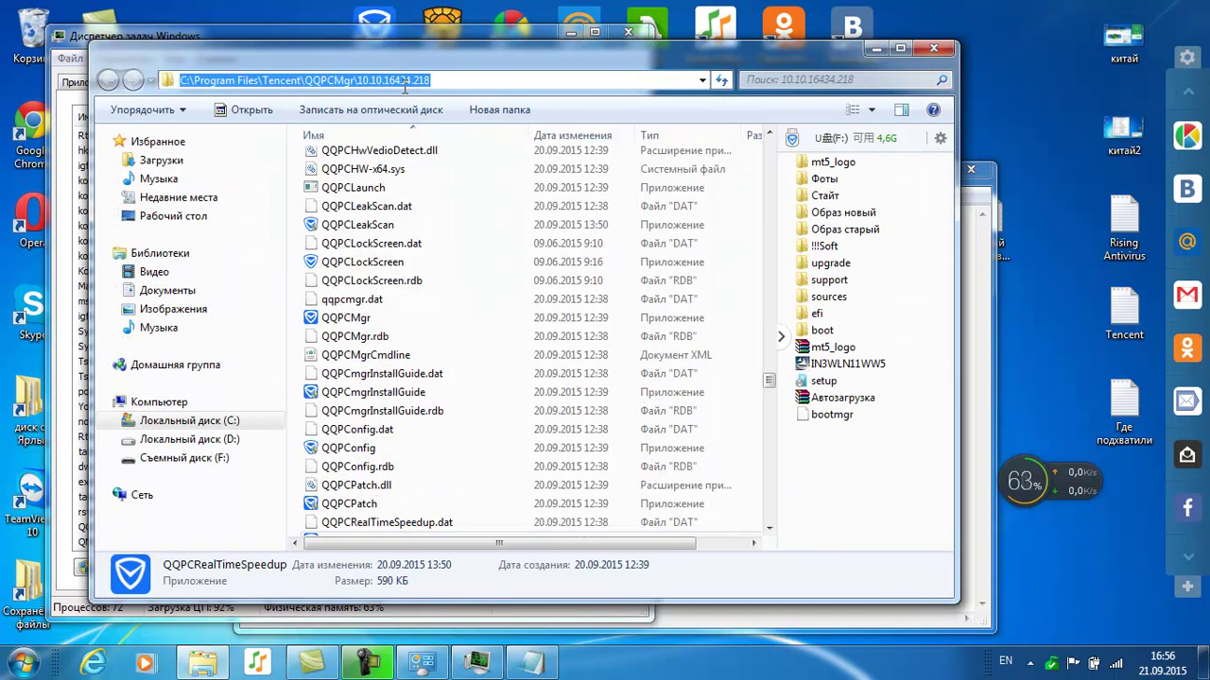
pyautogui.click(933, 48)
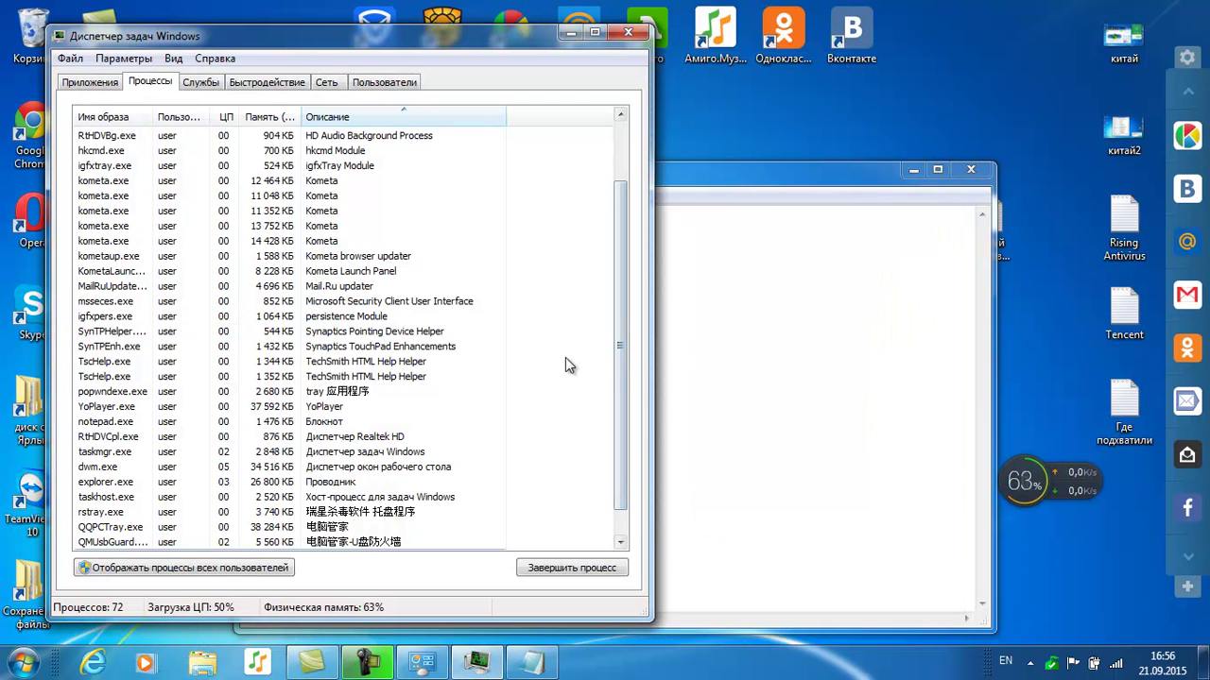
# Open the file location of the QQPCNetFlow process and copy its folder path C:\Program Files\Tencent\QQPCMgr\10.10.16434.218\plugins\QMNetMon
pyautogui.scroll(-1, 617, 373)
pyautogui.click(386, 541)
pyautogui.rightClick(387, 541)
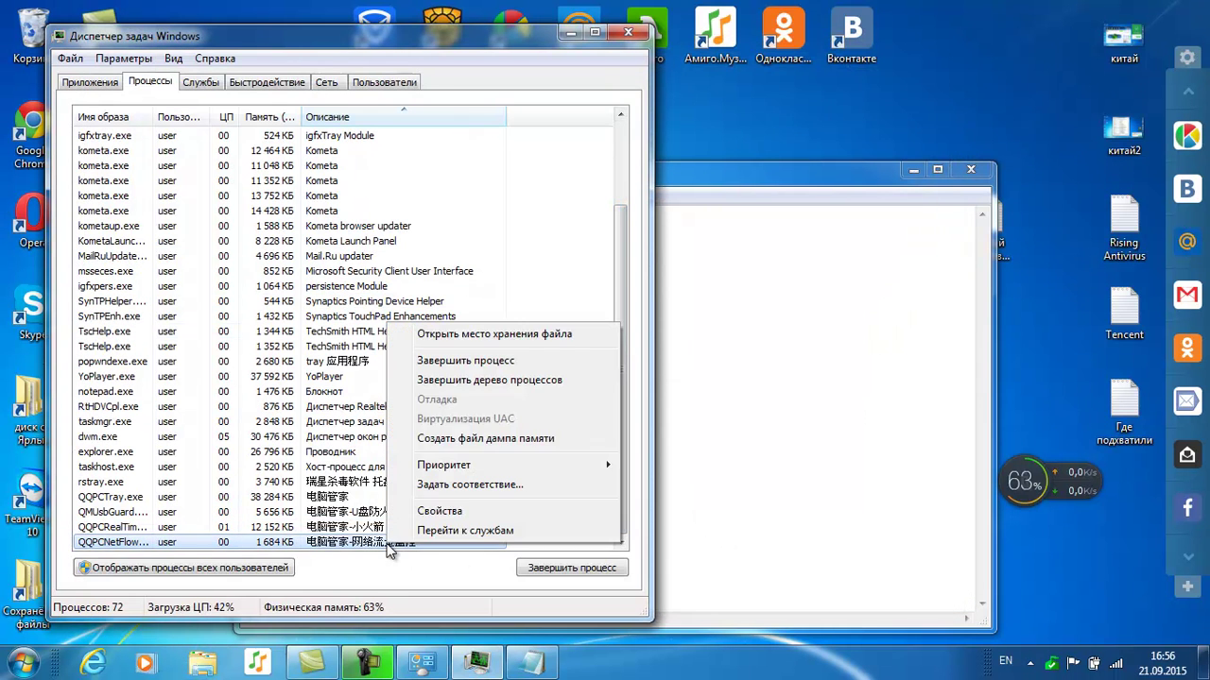
pyautogui.click(493, 333)
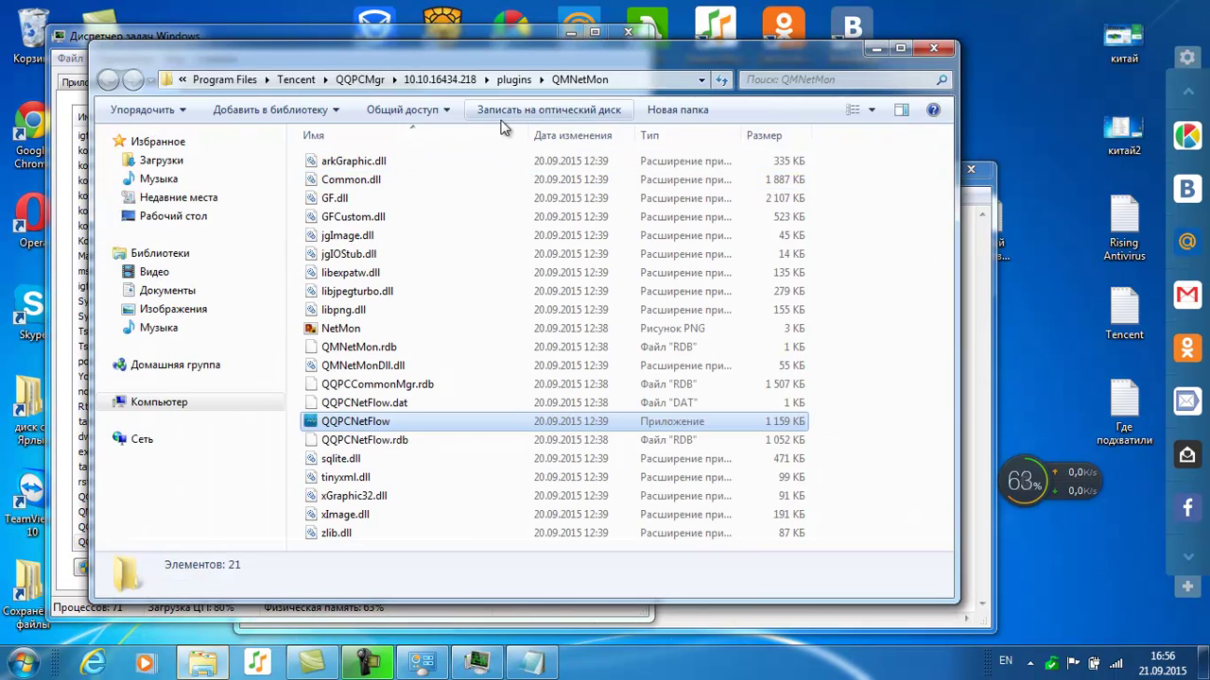
pyautogui.click(642, 80)
pyautogui.hotkey('ctrl', 'c')
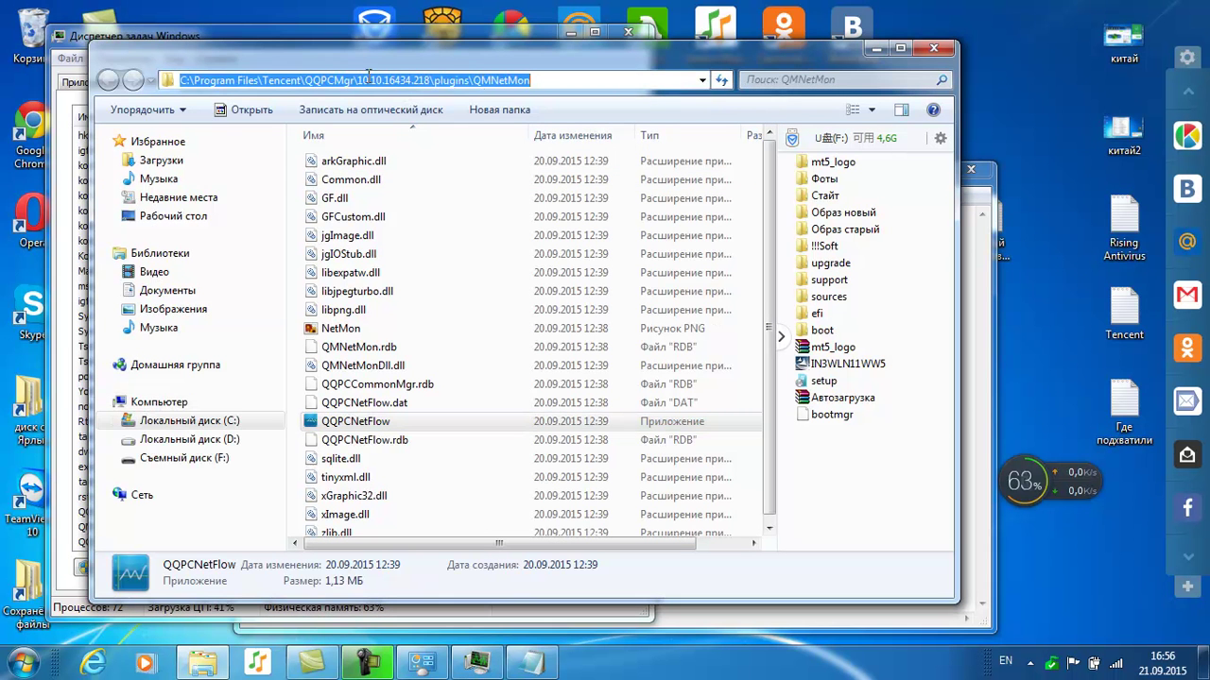
# Close the QMNetMon folder window and paste its path C:\Program Files\Tencent\QQPCMgr\10.10.16434.218\plugins\QMNetMon on a new line of the text document
pyautogui.click(935, 47)
pyautogui.click(688, 350)
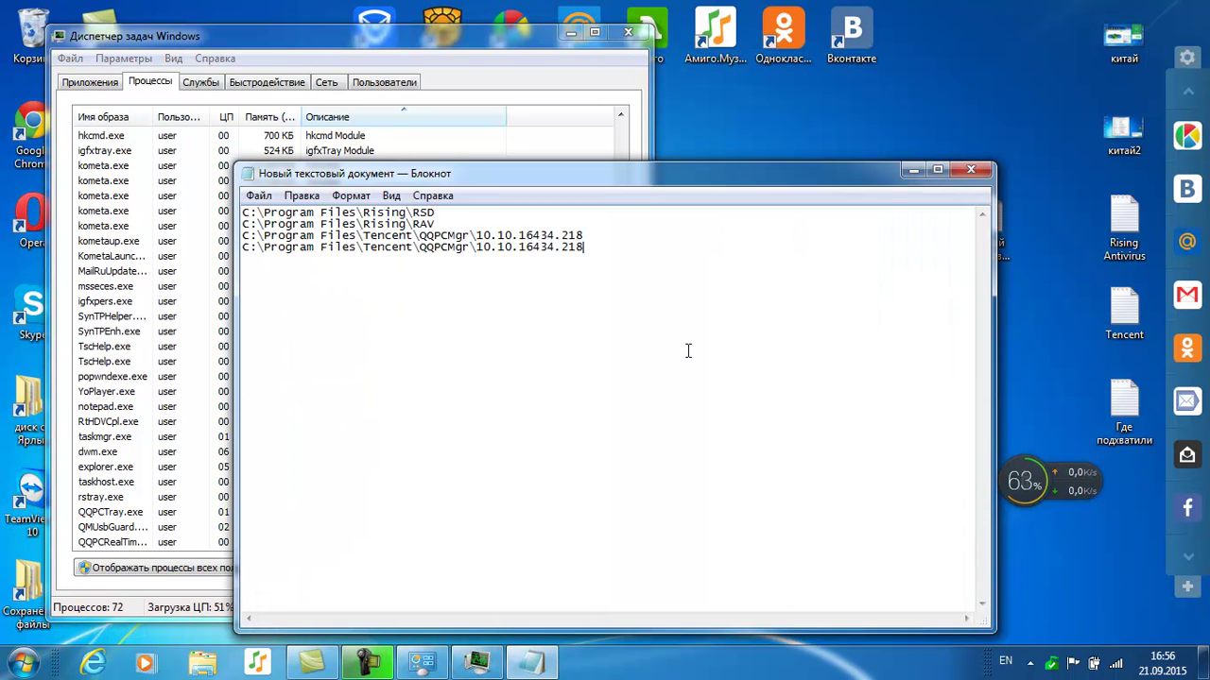
pyautogui.hotkey('ctrl', 'v')
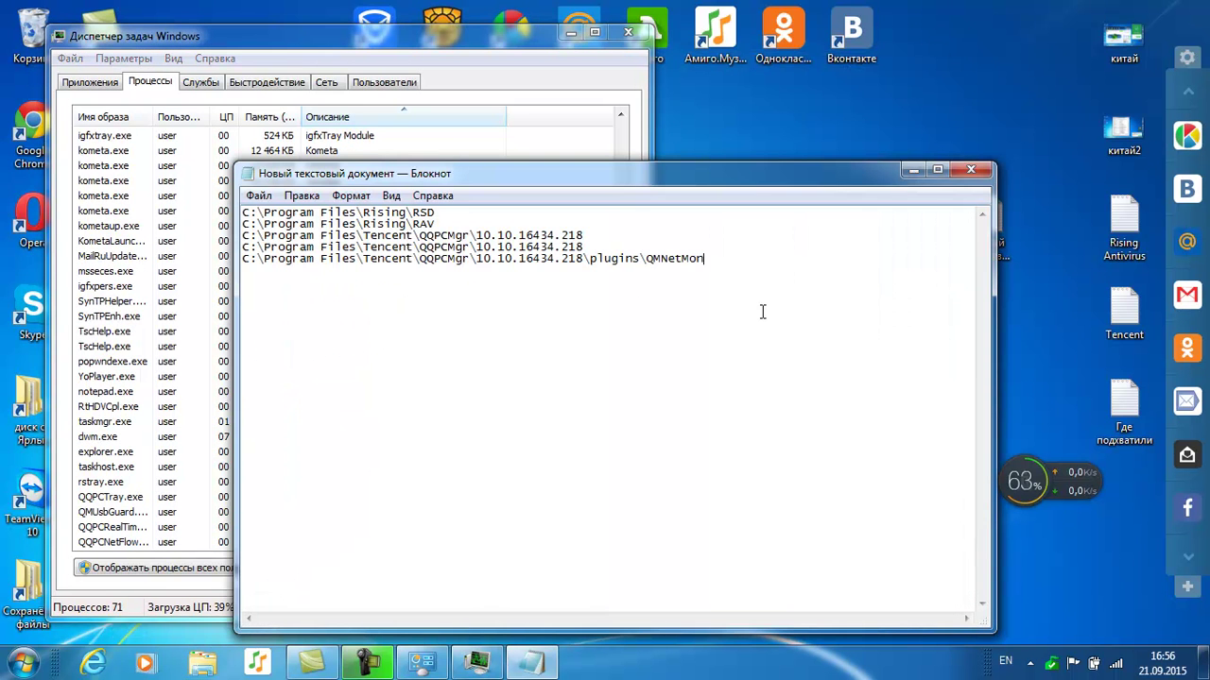
# Delete the duplicate C:\Program Files\Tencent\QQPCMgr\10.10.16434.218 line from the text document and return to Task Manager
pyautogui.moveTo(600, 248); pyautogui.dragTo(223, 253)
pyautogui.press('Delete')
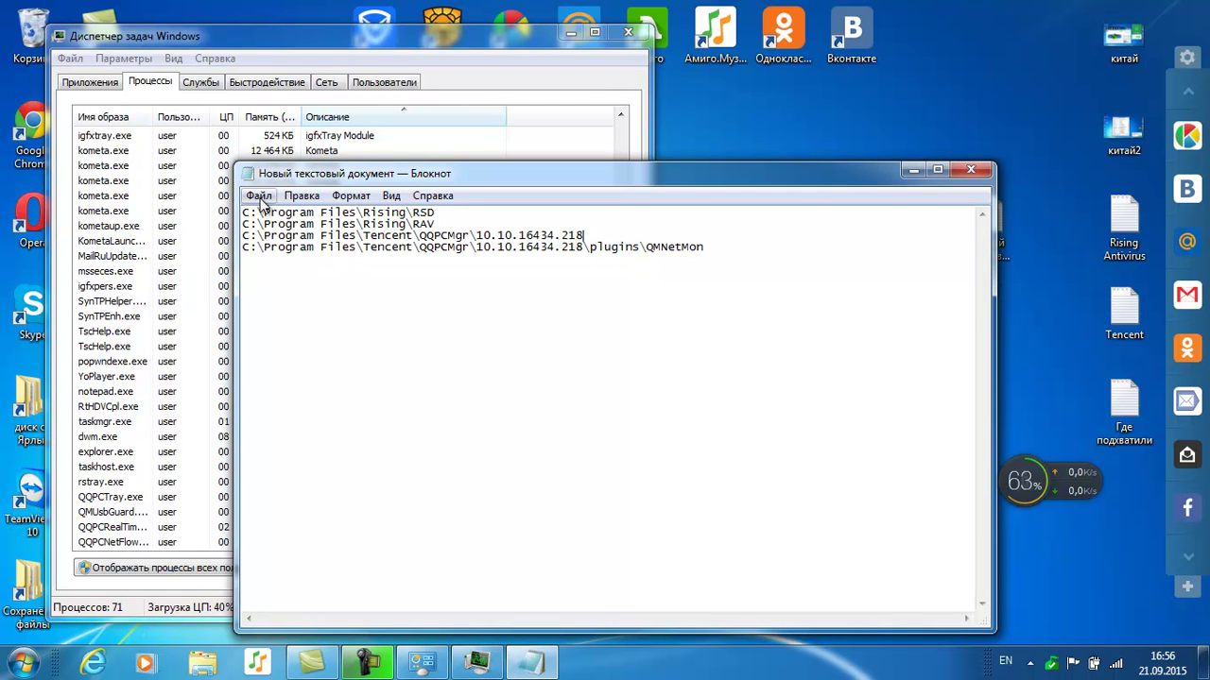
pyautogui.click(495, 61)
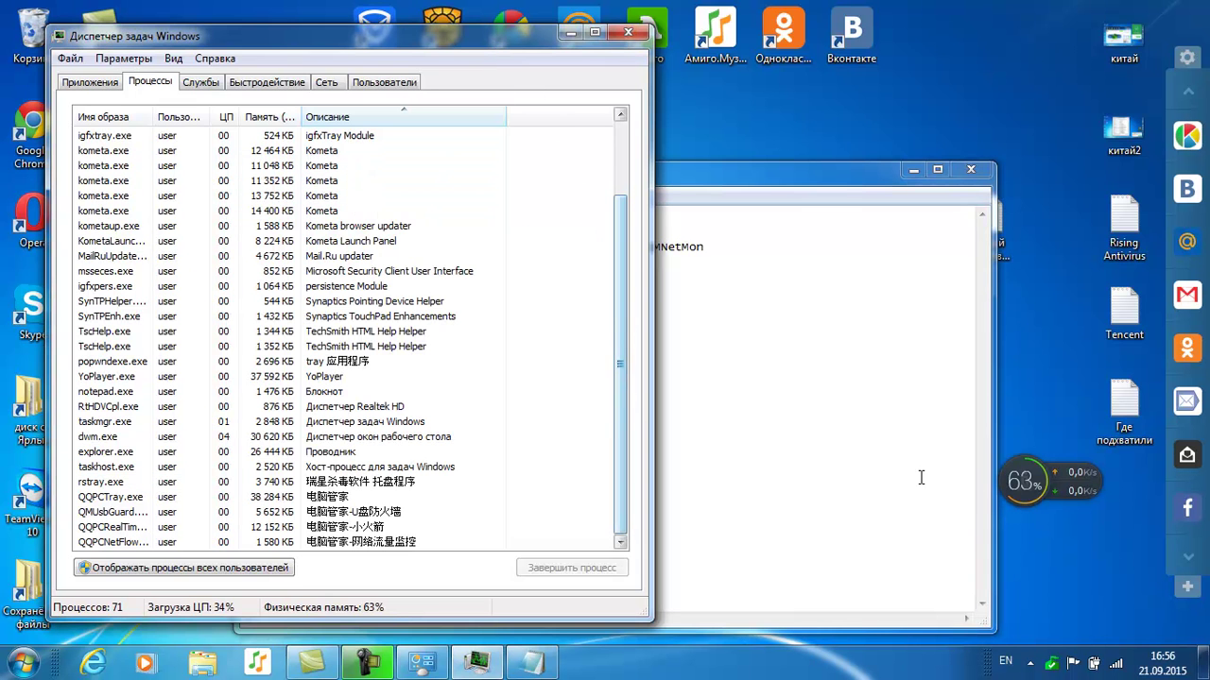
# Copy the path C:\Program Files\Common Files\Tencent\QQDownload\130 from the Tencent document, close it, and paste the path at the end of the new text document
pyautogui.click(829, 177)
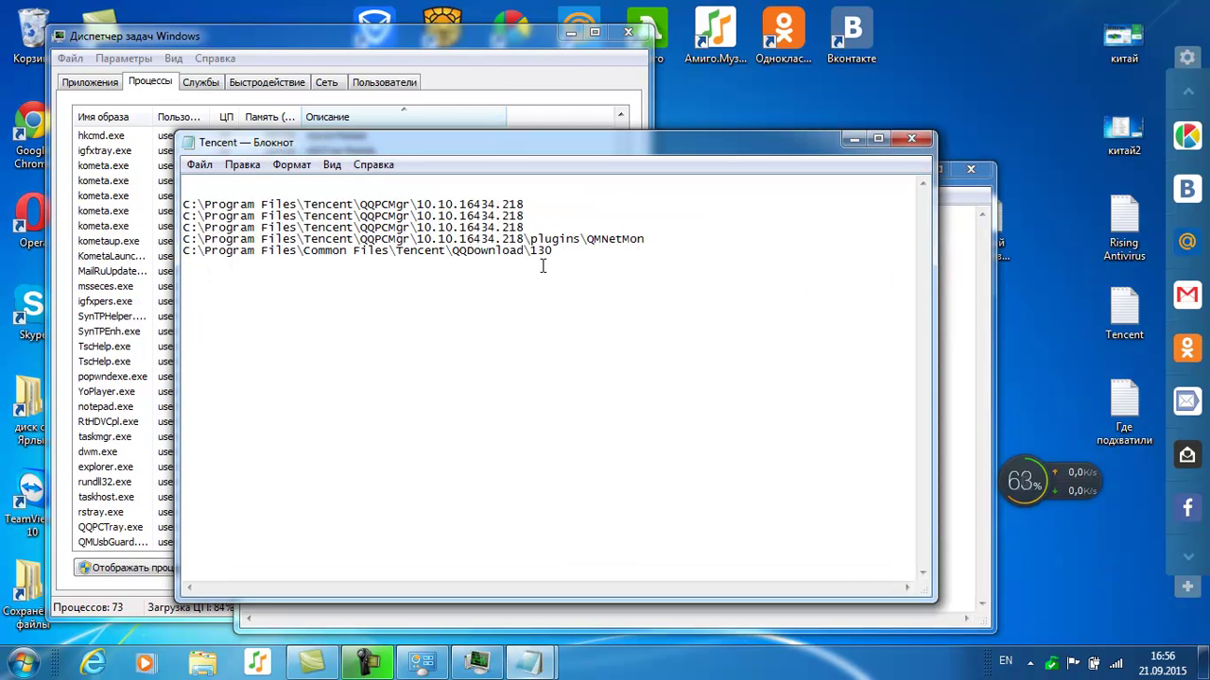
pyautogui.moveTo(576, 251); pyautogui.dragTo(173, 261)
pyautogui.hotkey('ctrl', 'c')
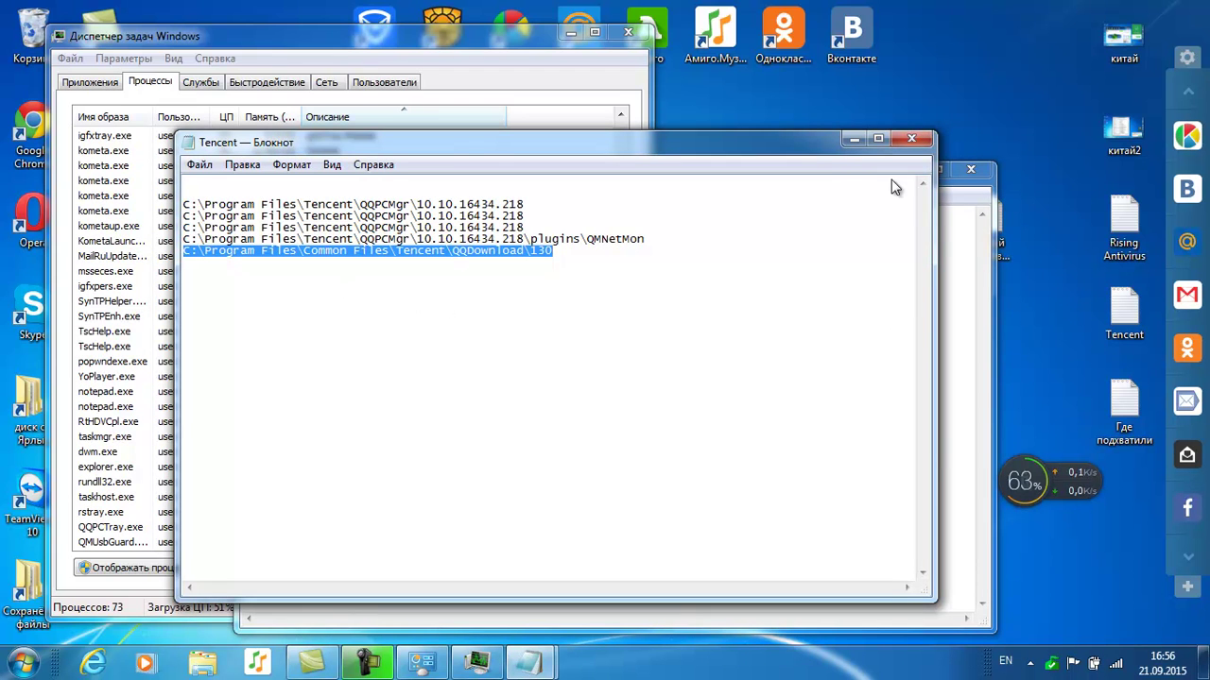
pyautogui.click(911, 138)
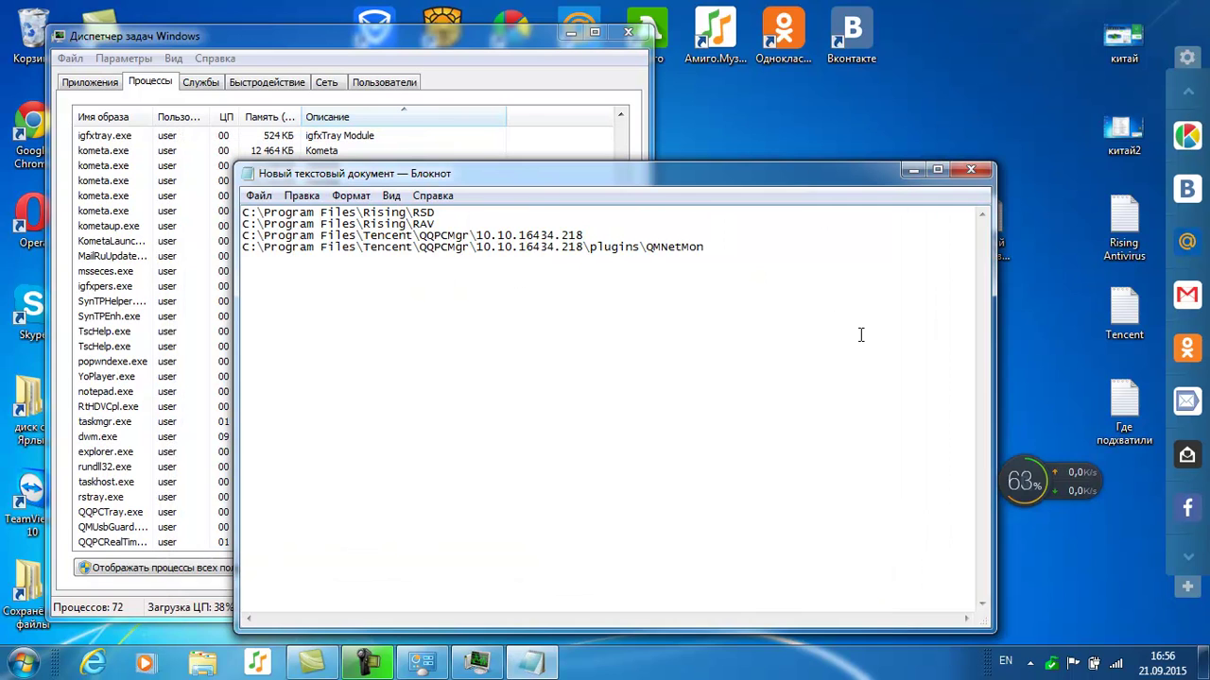
pyautogui.hotkey('ctrl', 'v')
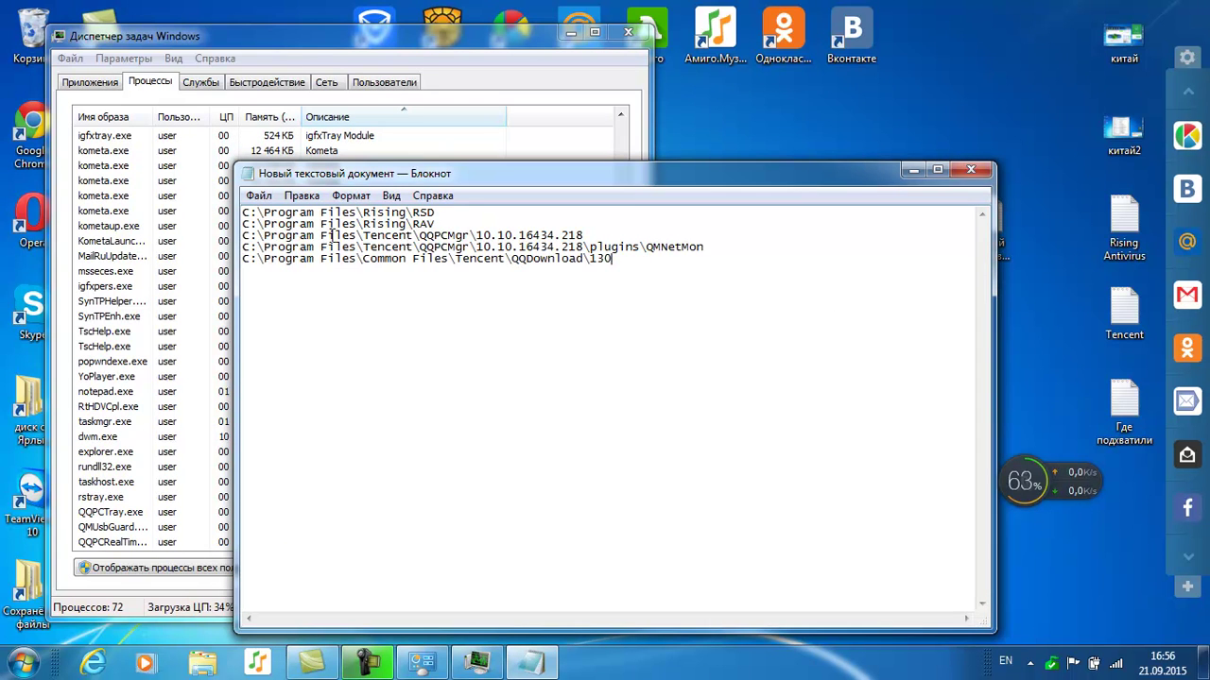
# Save the text document with the collected folder paths, then close it and Task Manager
pyautogui.click(258, 196)
pyautogui.click(288, 253)
pyautogui.moveTo(609, 285); pyautogui.dragTo(243, 210)
pyautogui.click(465, 279)
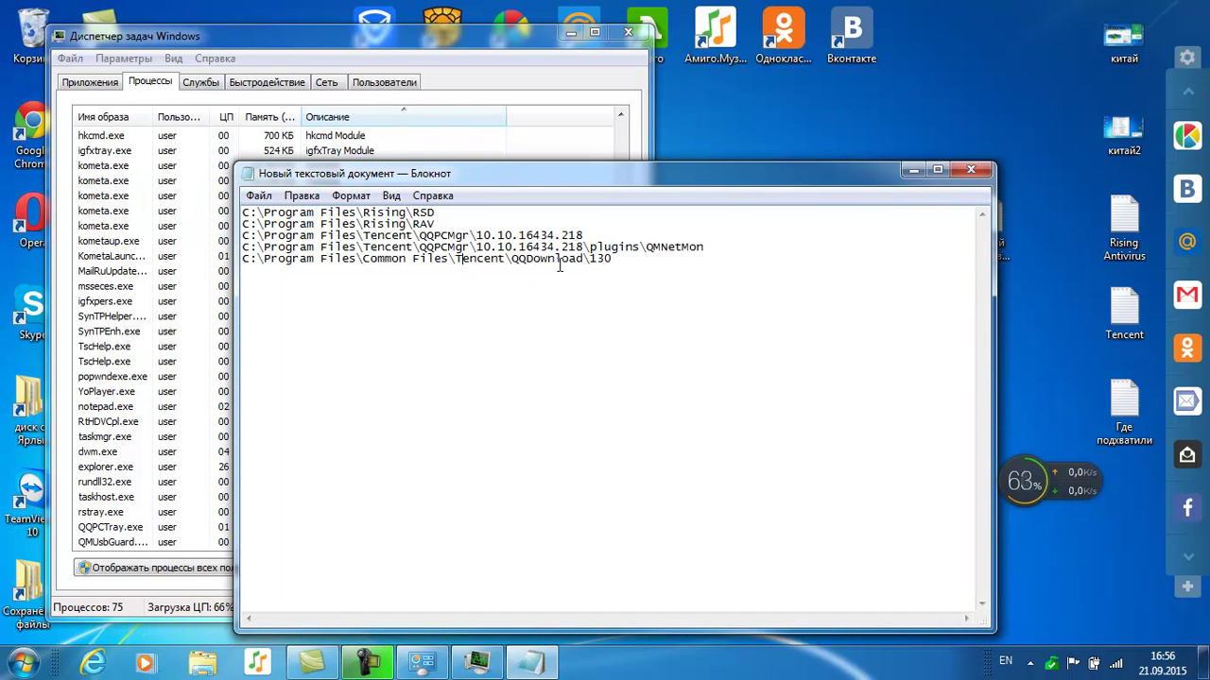
pyautogui.click(980, 174)
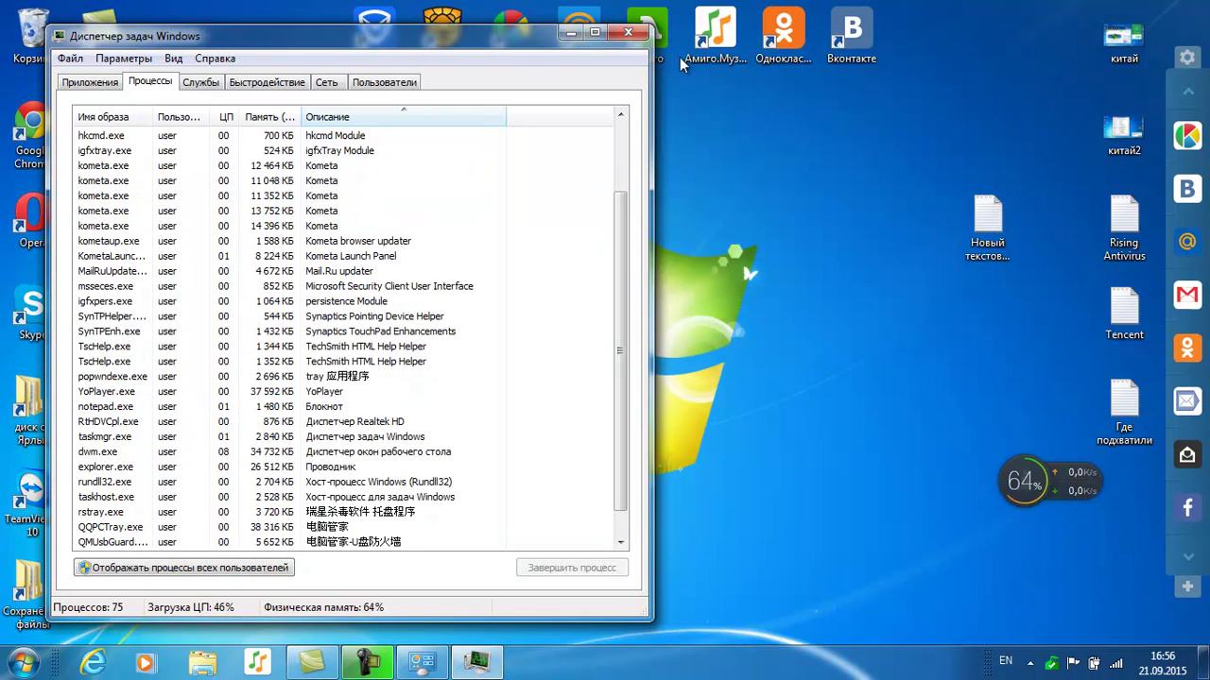
pyautogui.click(628, 36)
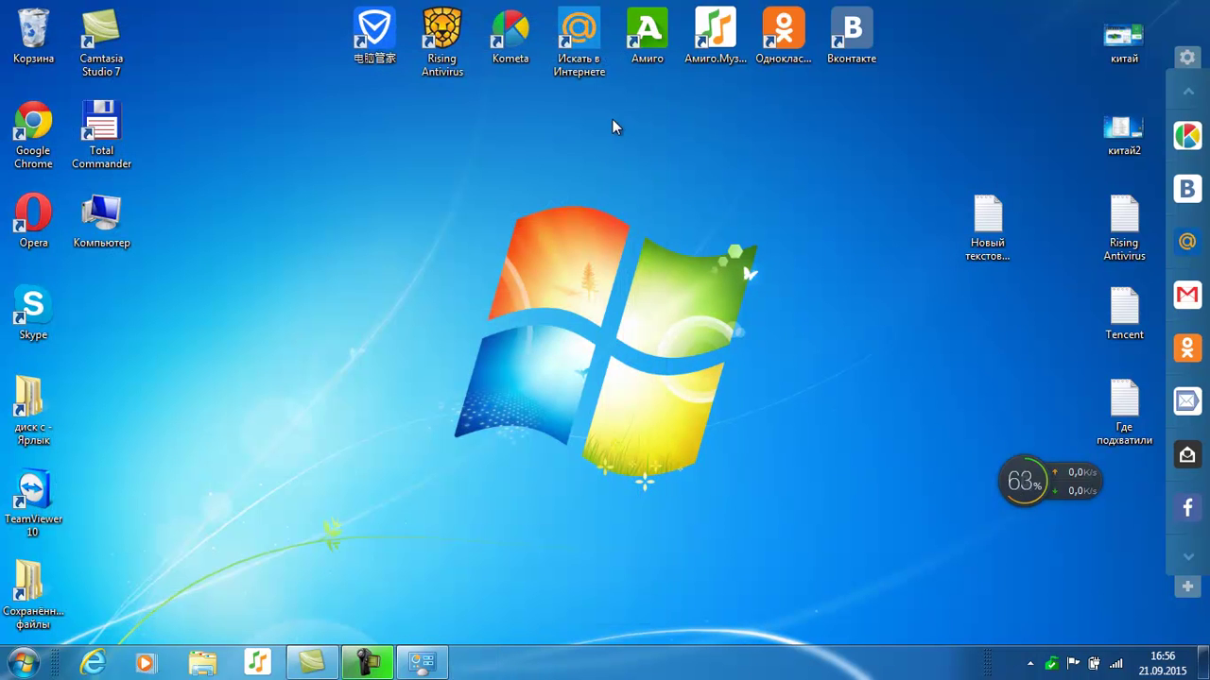
# Open the Windows Control Panel and reposition its window on the desktop
pyautogui.click(510, 43)
pyautogui.click(530, 237)
pyautogui.click(23, 664)
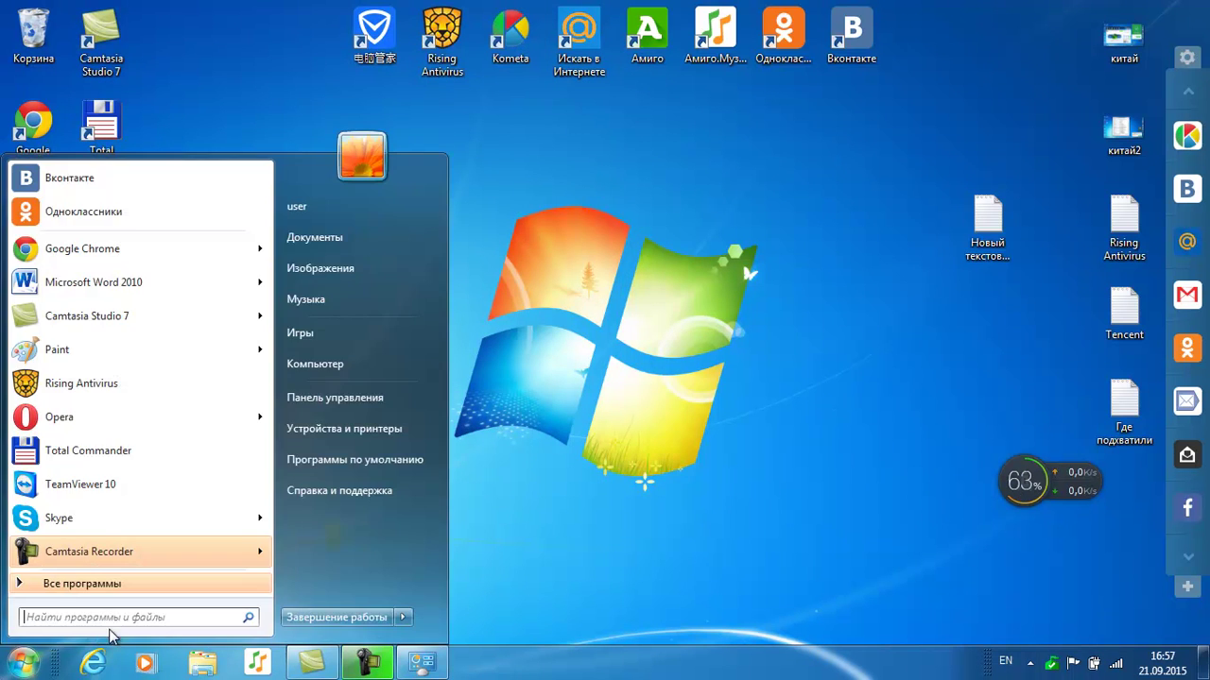
pyautogui.click(357, 407)
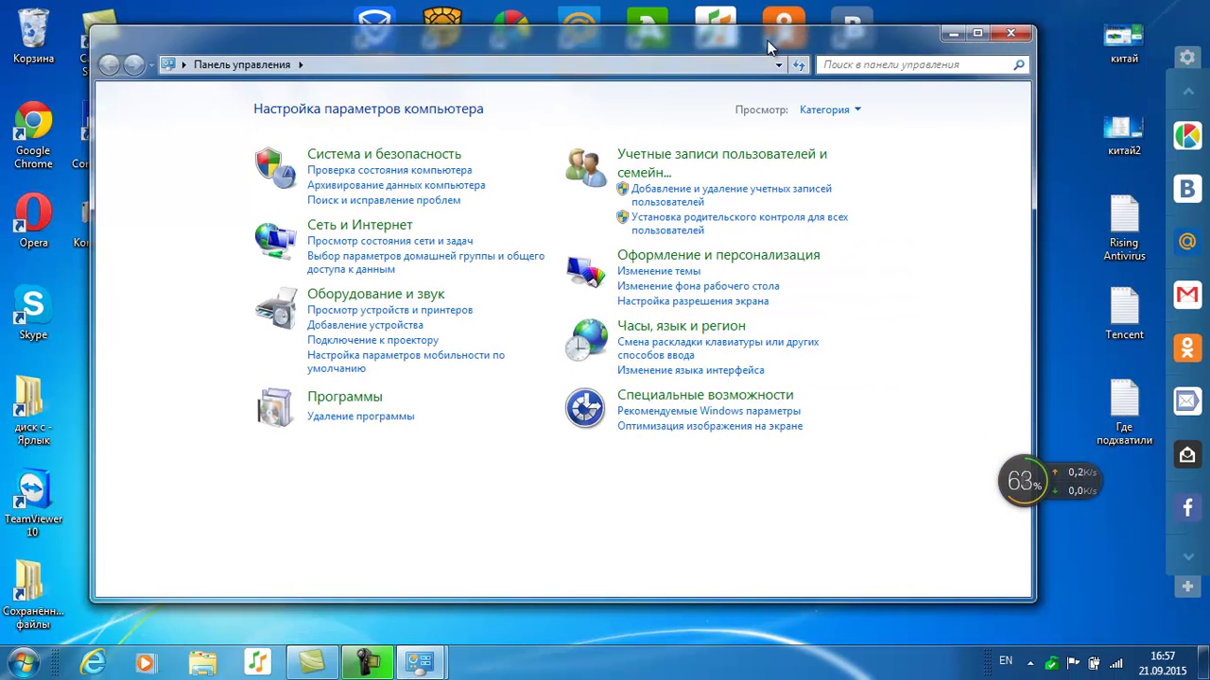
pyautogui.moveTo(768, 47); pyautogui.dragTo(743, 42)
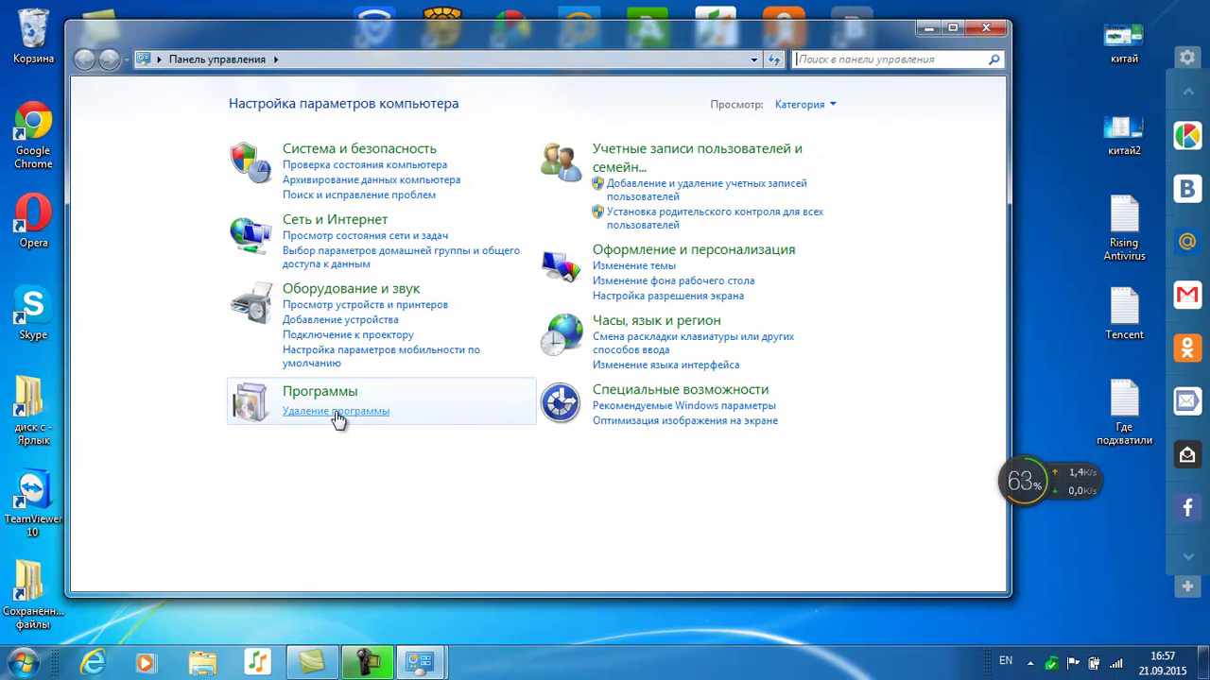
# Switch the Control Panel view to small icons and return it to the category view
pyautogui.click(832, 105)
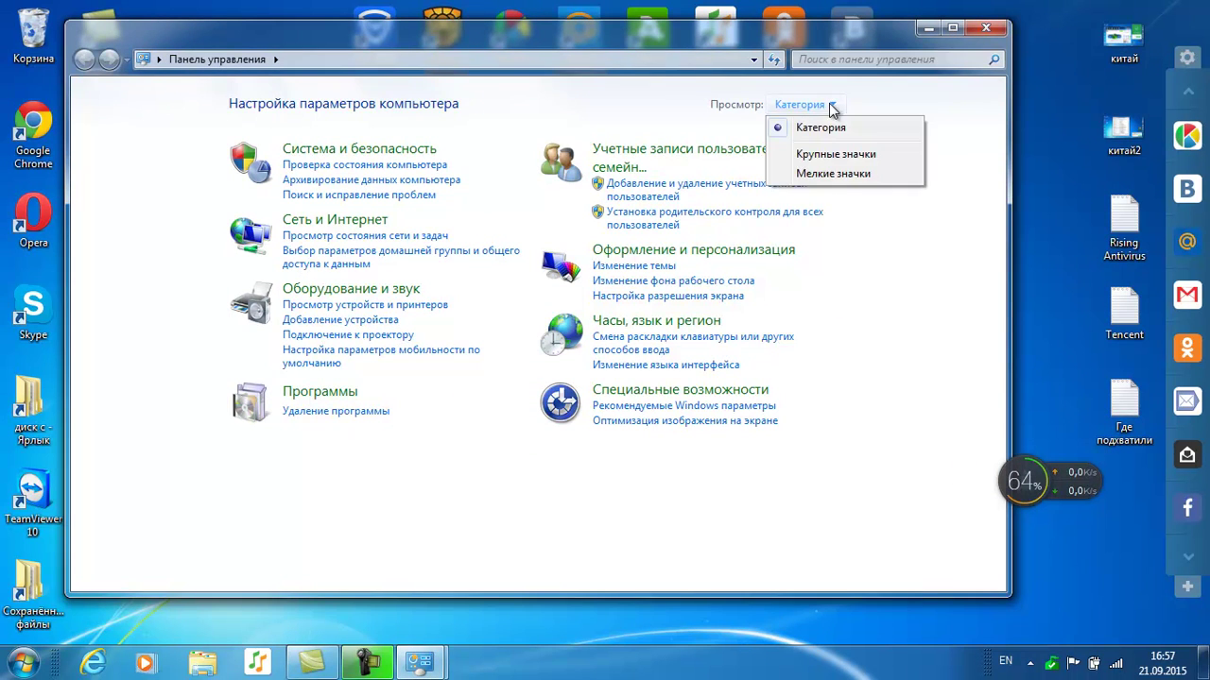
pyautogui.click(836, 173)
pyautogui.click(844, 109)
pyautogui.click(876, 130)
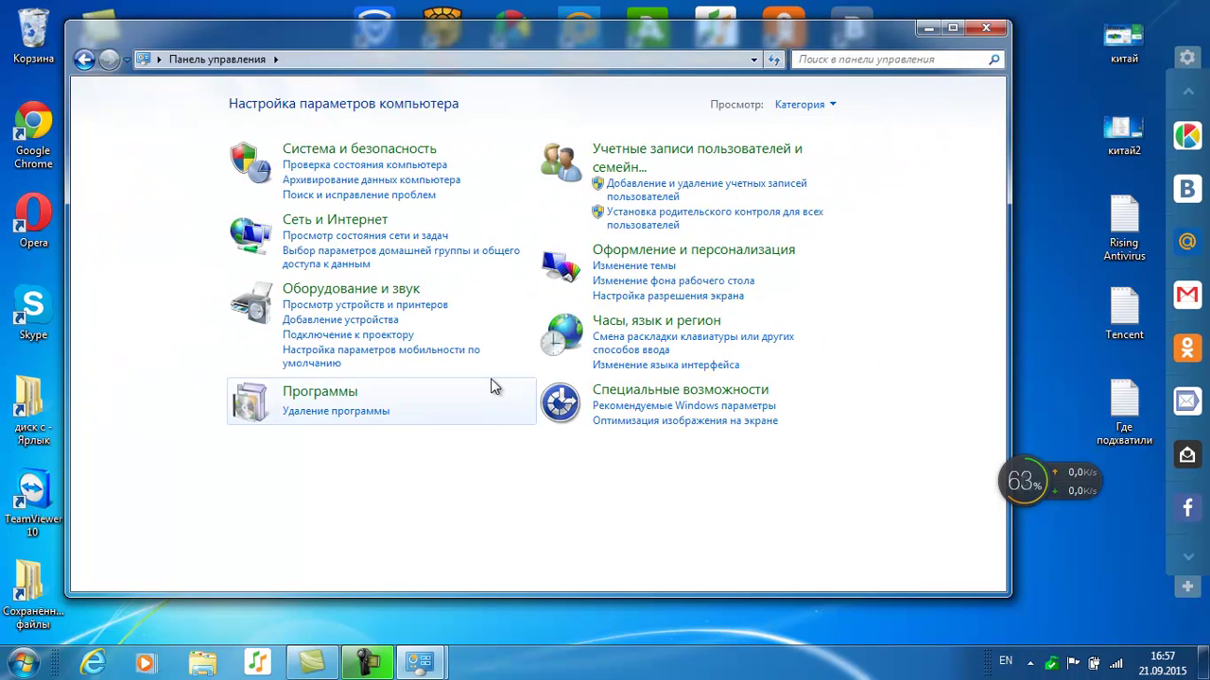
# Open the list of installed programs for uninstalling and sort it by installation date, newest first
pyautogui.click(342, 412)
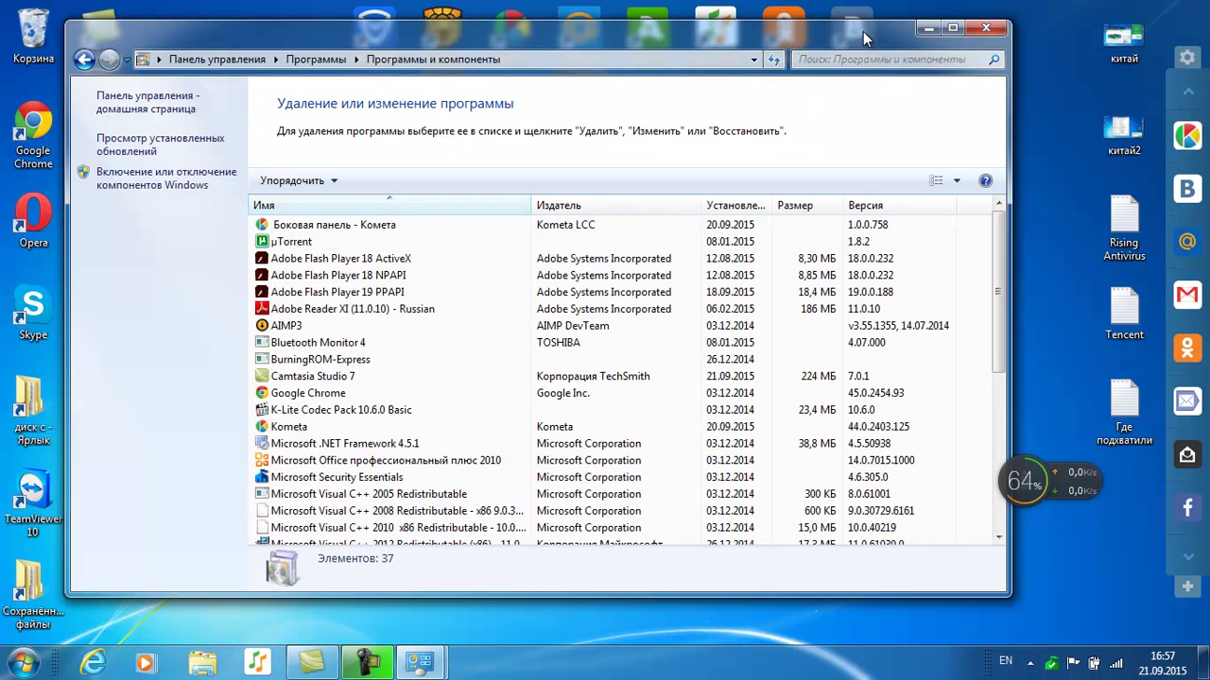
pyautogui.moveTo(863, 31); pyautogui.dragTo(846, 26)
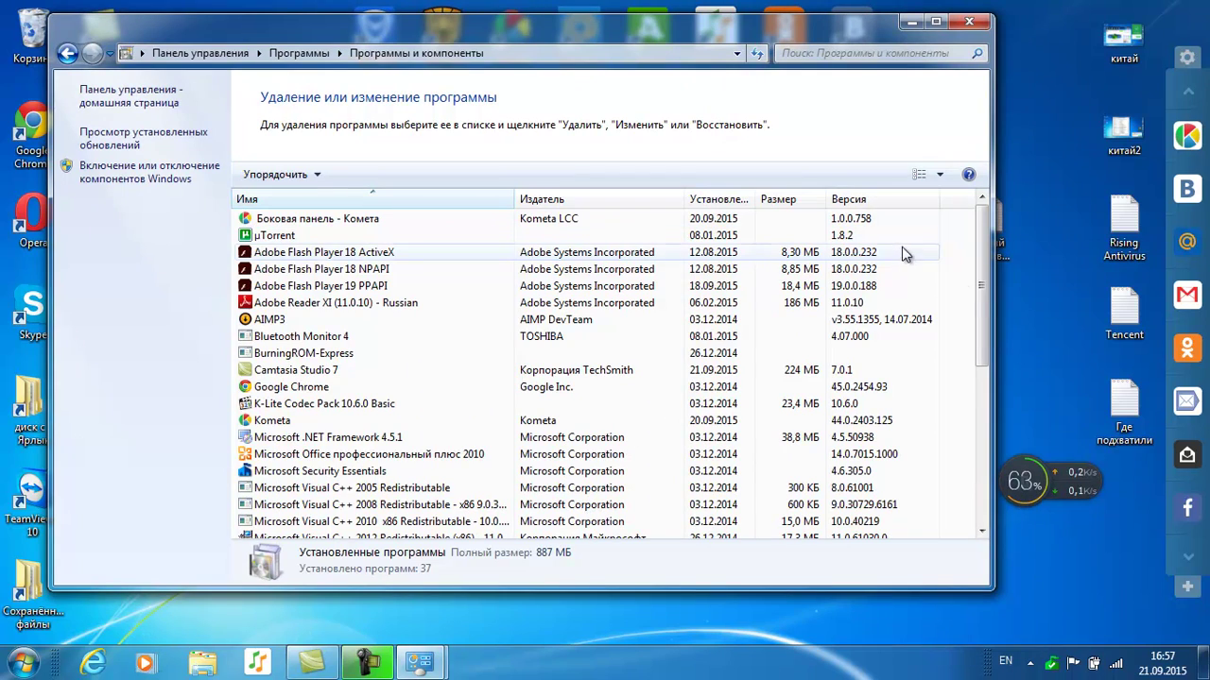
pyautogui.moveTo(982, 267); pyautogui.dragTo(972, 405)
pyautogui.scroll(6, 972, 405)
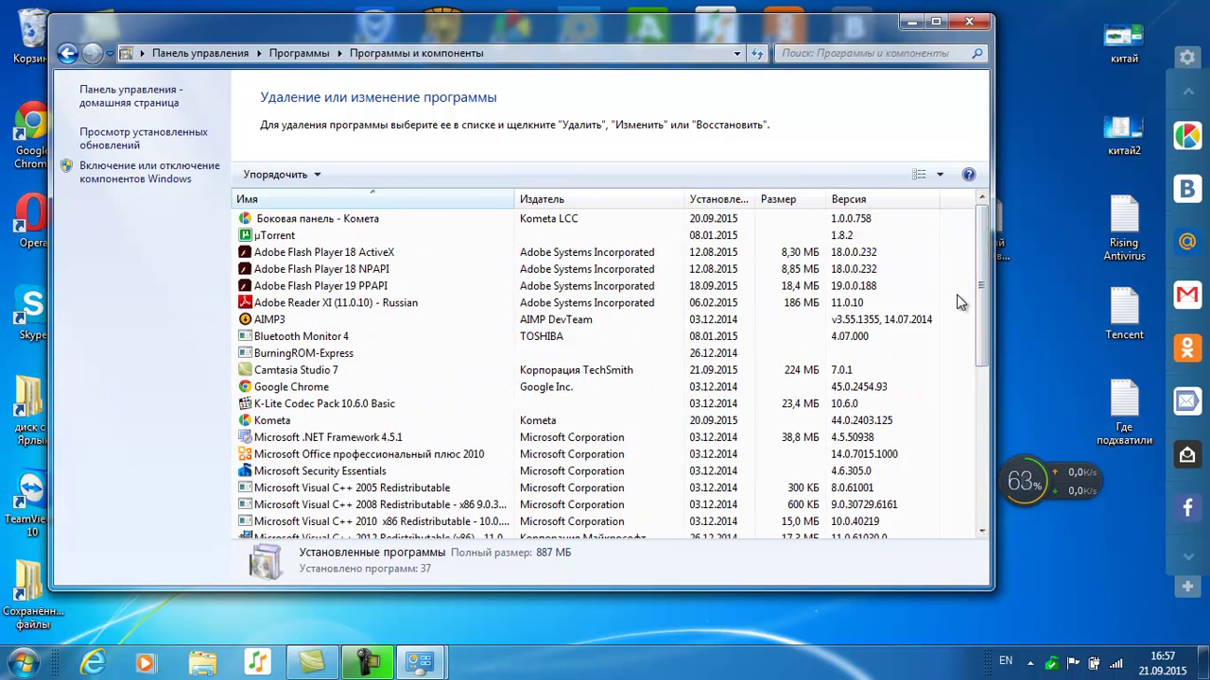
pyautogui.click(713, 201)
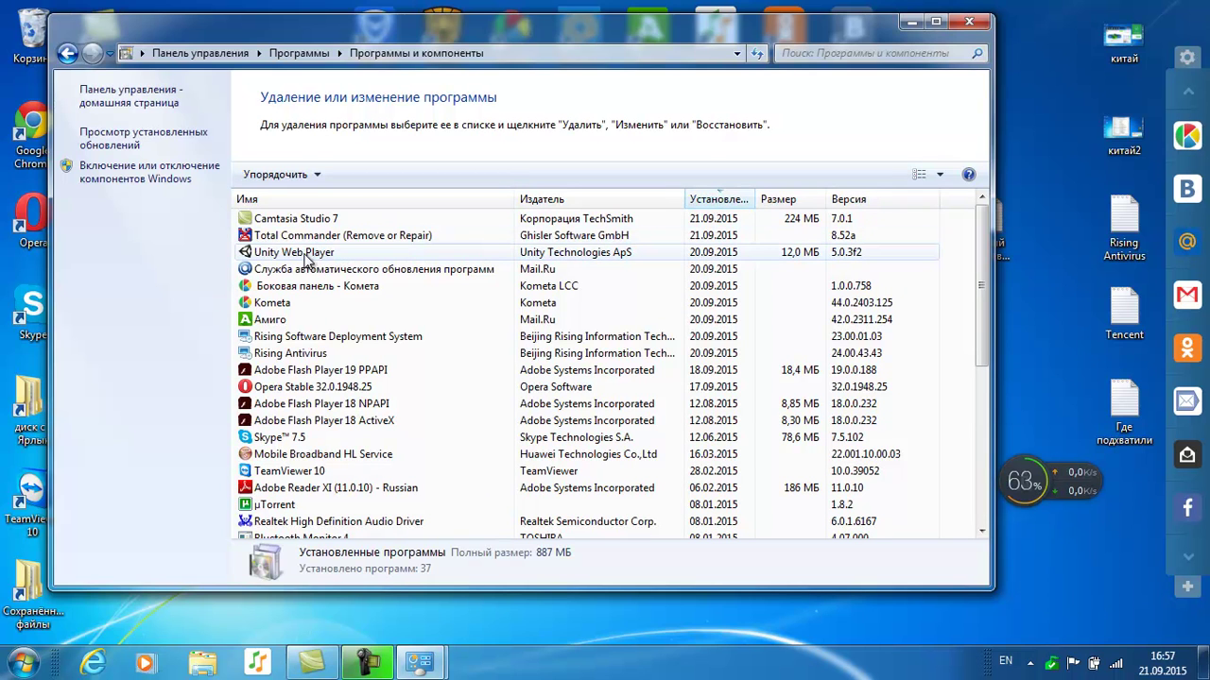
# Examine the programs installed on 20.09.2015 one by one, from Unity Web Player down to Rising Antivirus, as candidates for removal
pyautogui.click(307, 257)
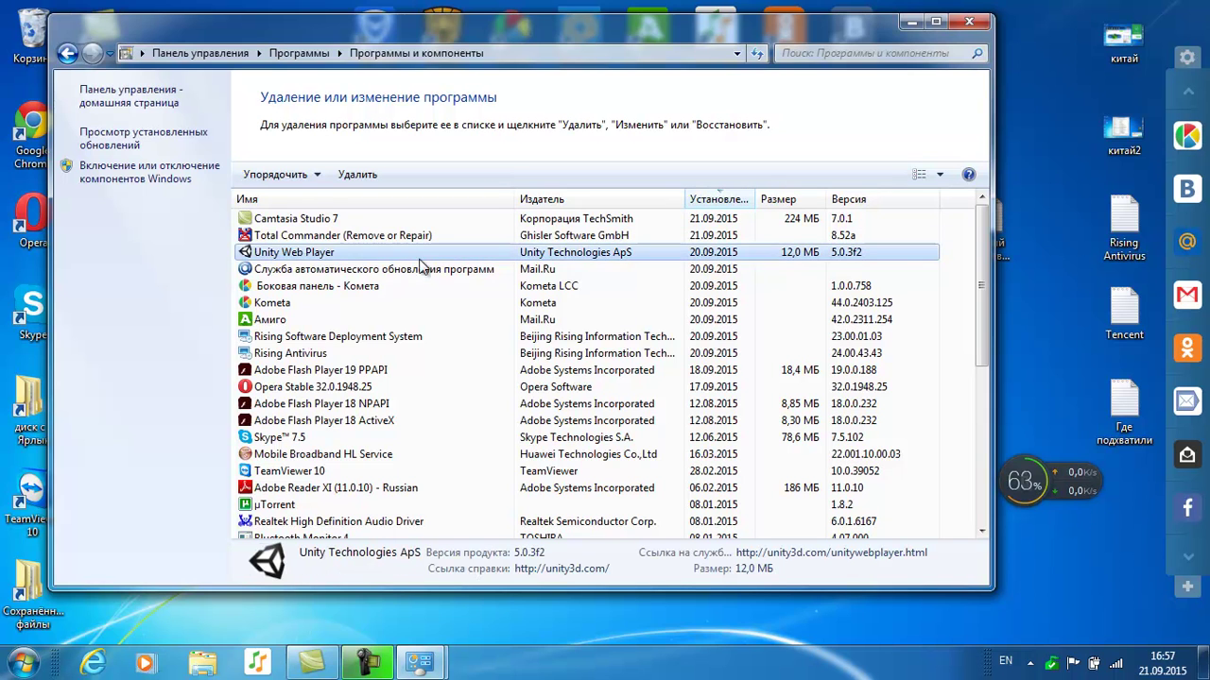
pyautogui.click(346, 272)
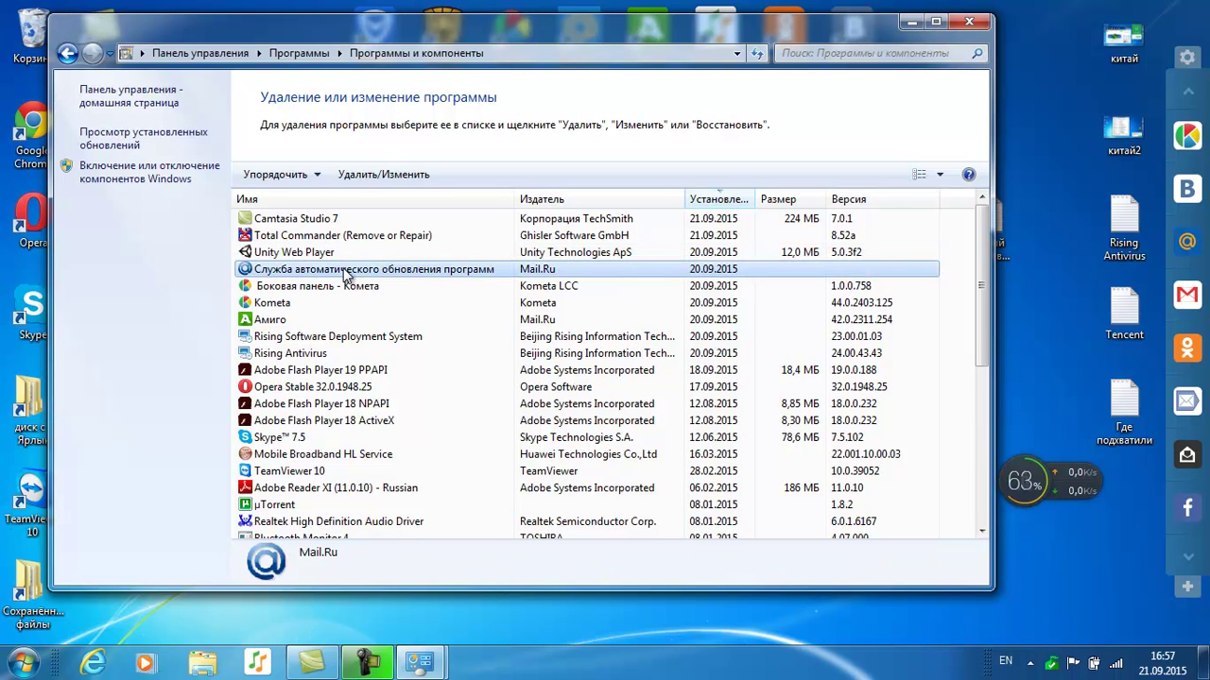
pyautogui.click(345, 287)
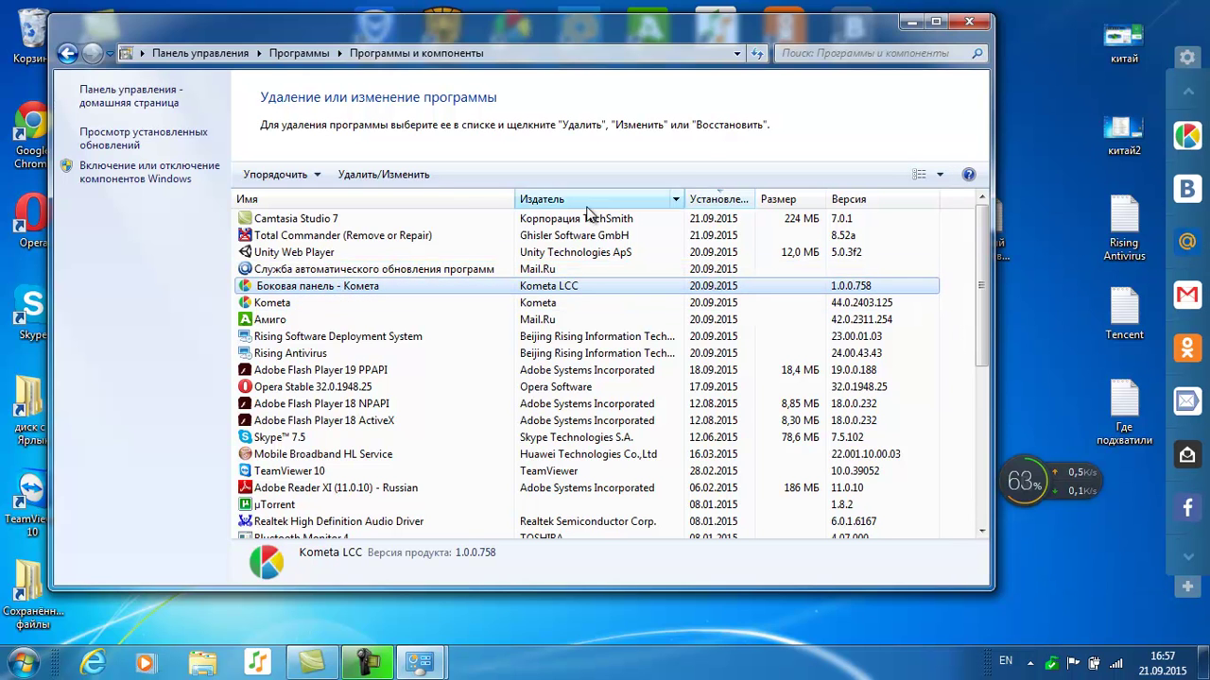
pyautogui.click(286, 303)
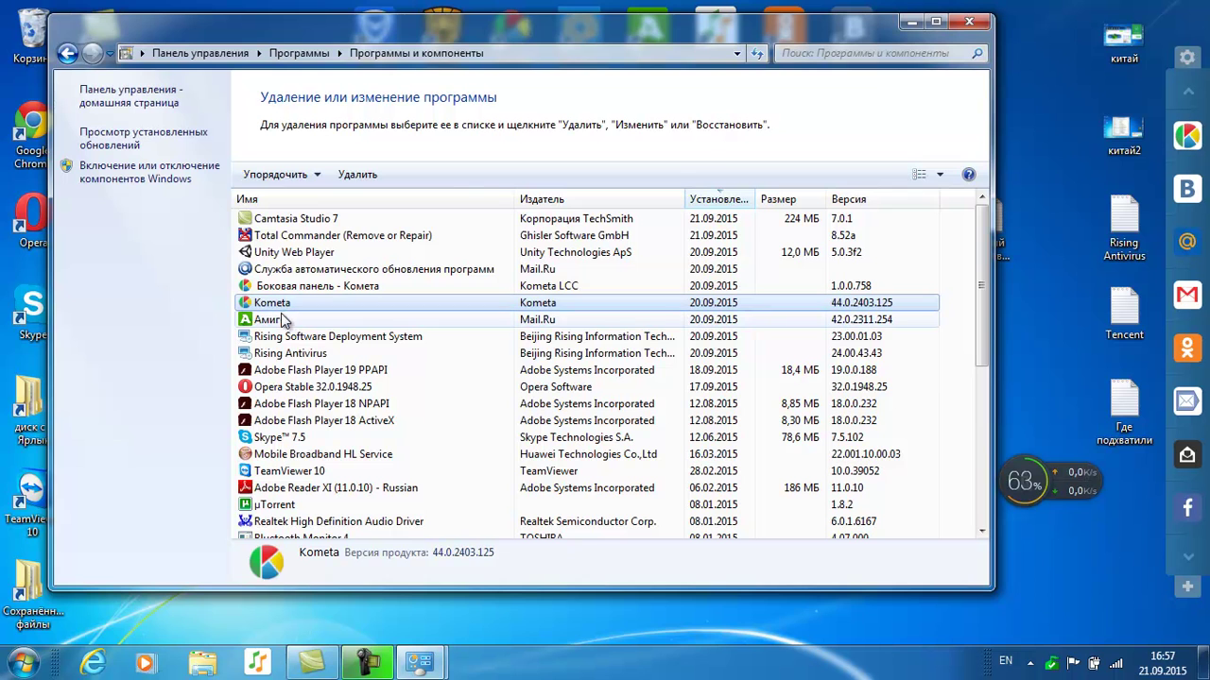
pyautogui.click(281, 322)
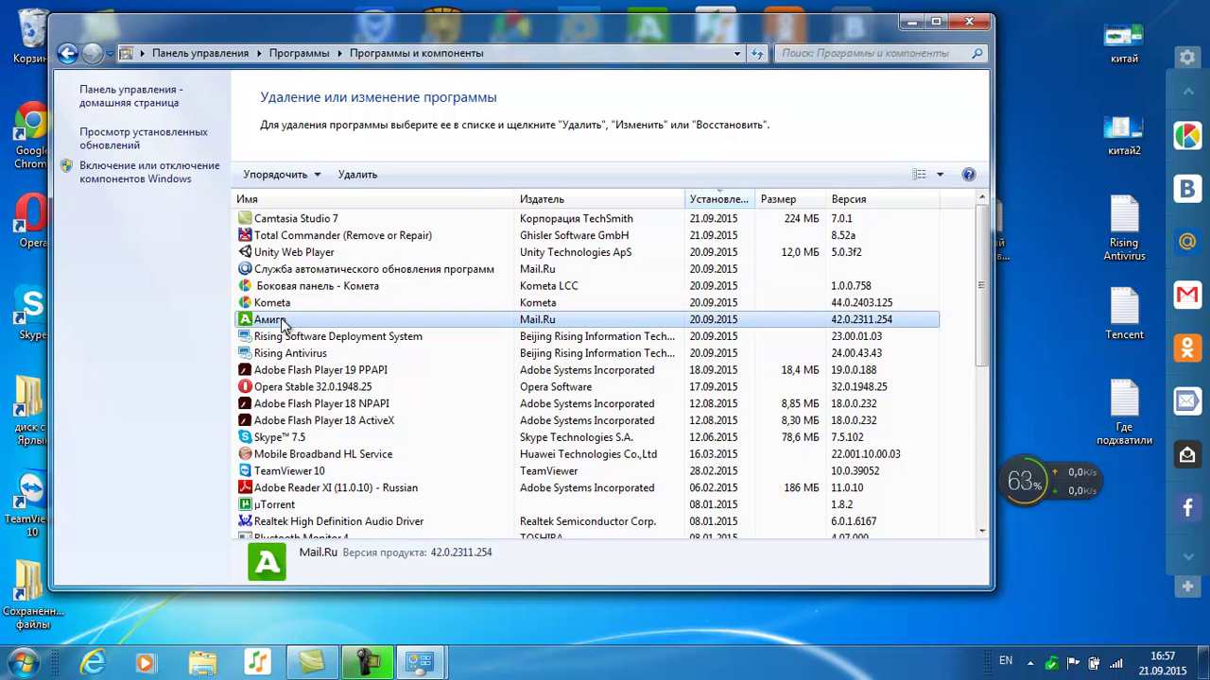
pyautogui.click(293, 337)
pyautogui.click(299, 354)
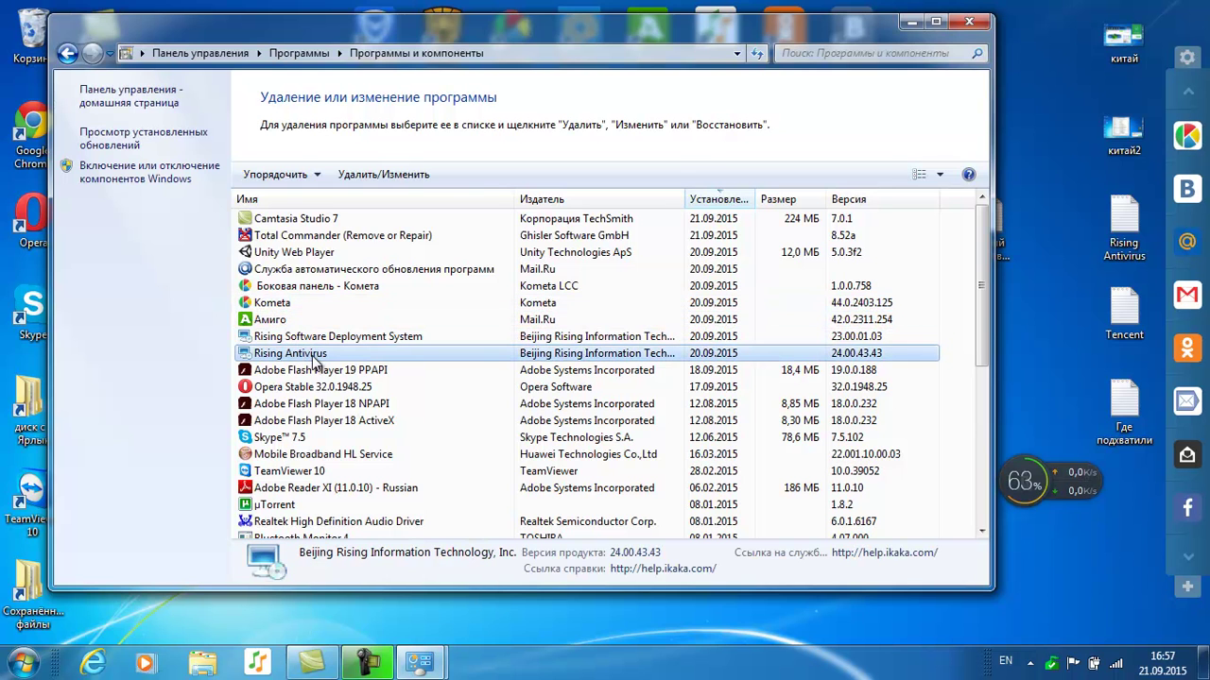
# Uninstall Unity Web Player and finish its uninstall wizard
pyautogui.click(306, 254)
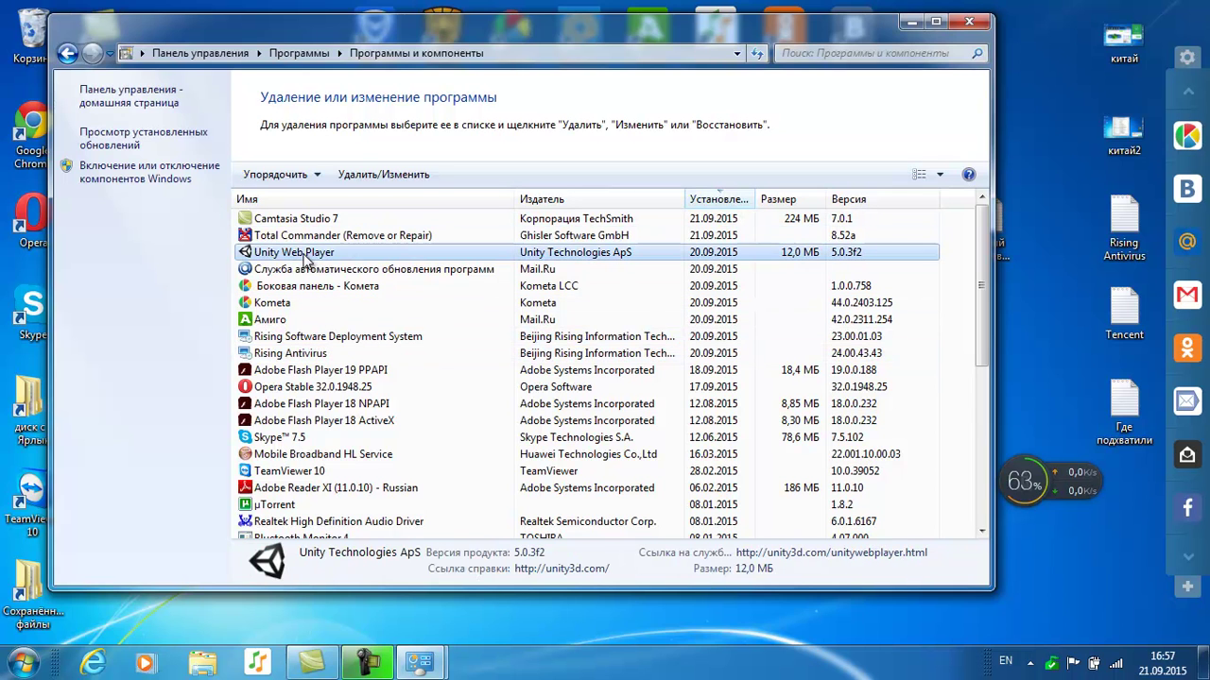
pyautogui.rightClick(300, 257)
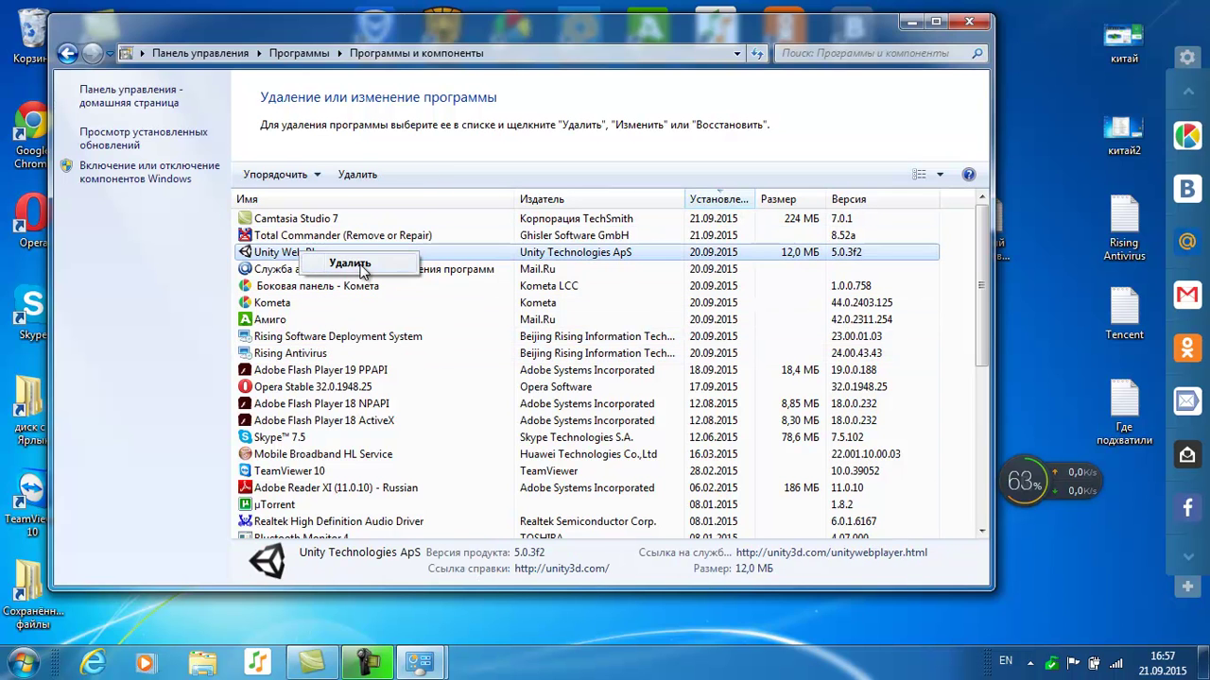
pyautogui.click(342, 265)
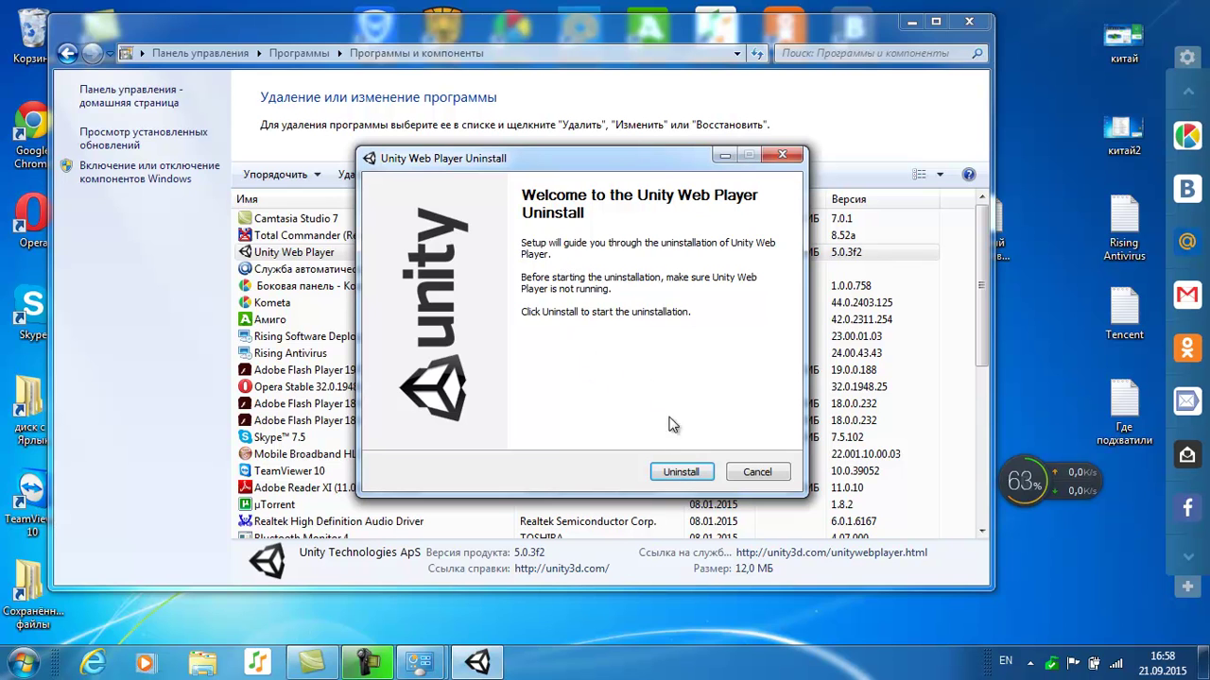
pyautogui.click(677, 474)
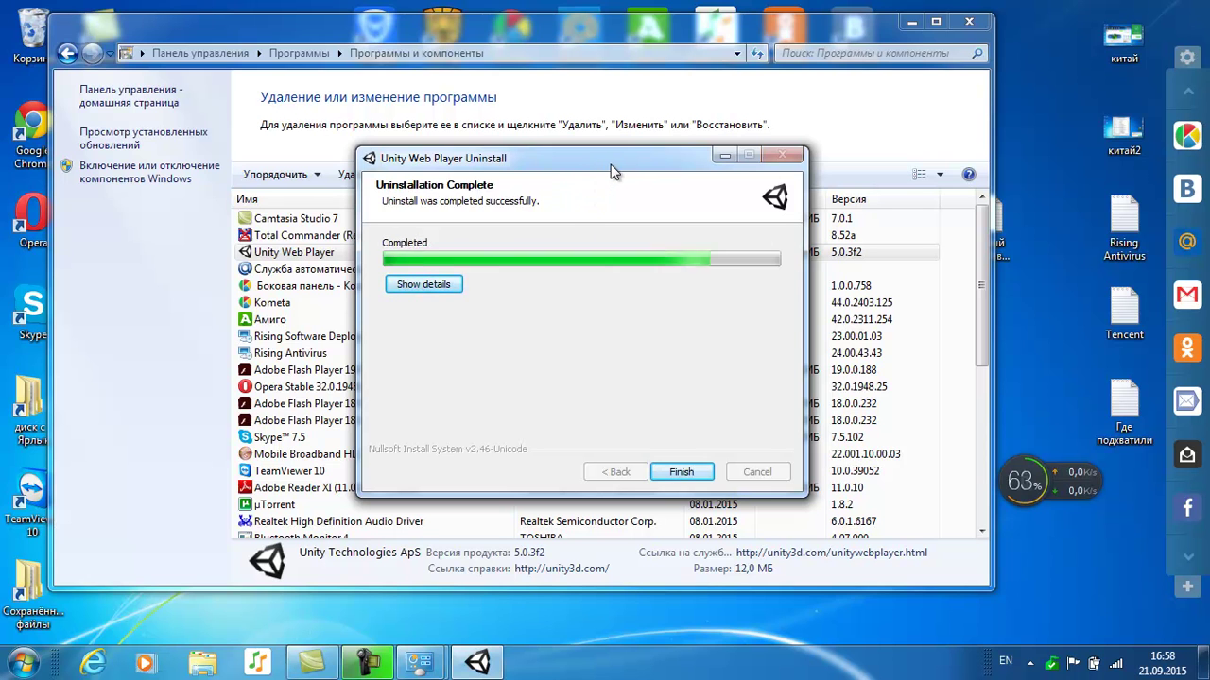
pyautogui.click(690, 474)
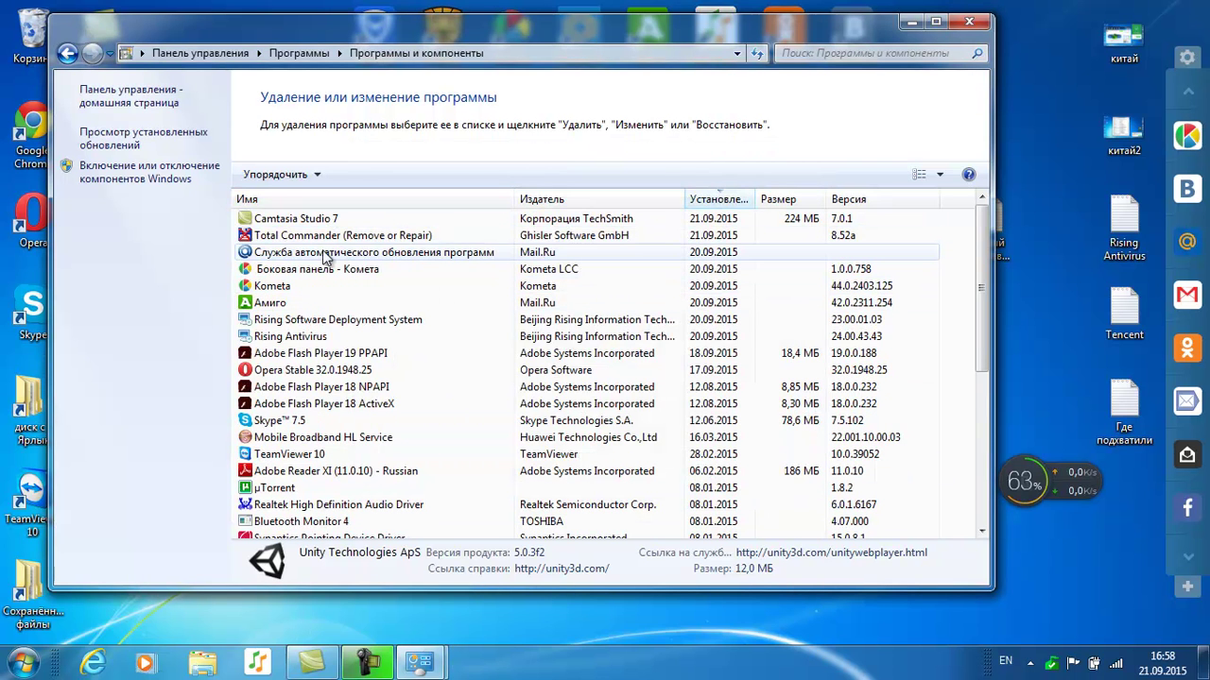
# Uninstall the Mail.Ru program Служба автоматического обновления программ and confirm its removal
pyautogui.click(326, 255)
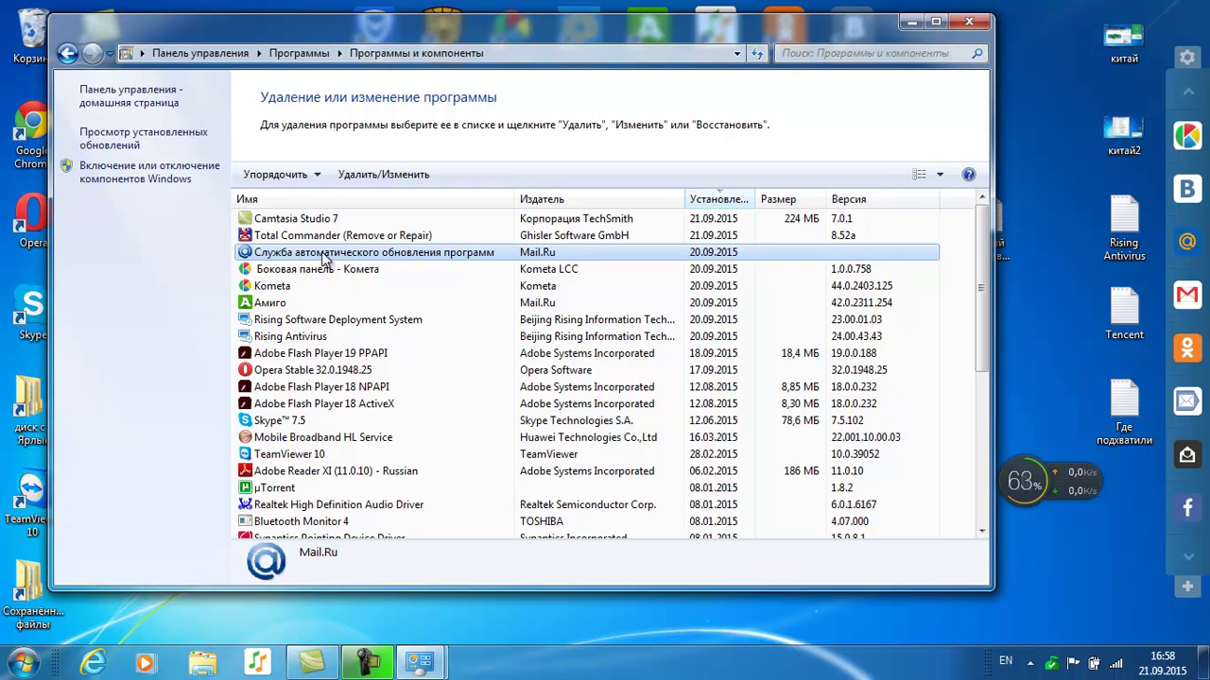
pyautogui.rightClick(345, 260)
pyautogui.click(401, 266)
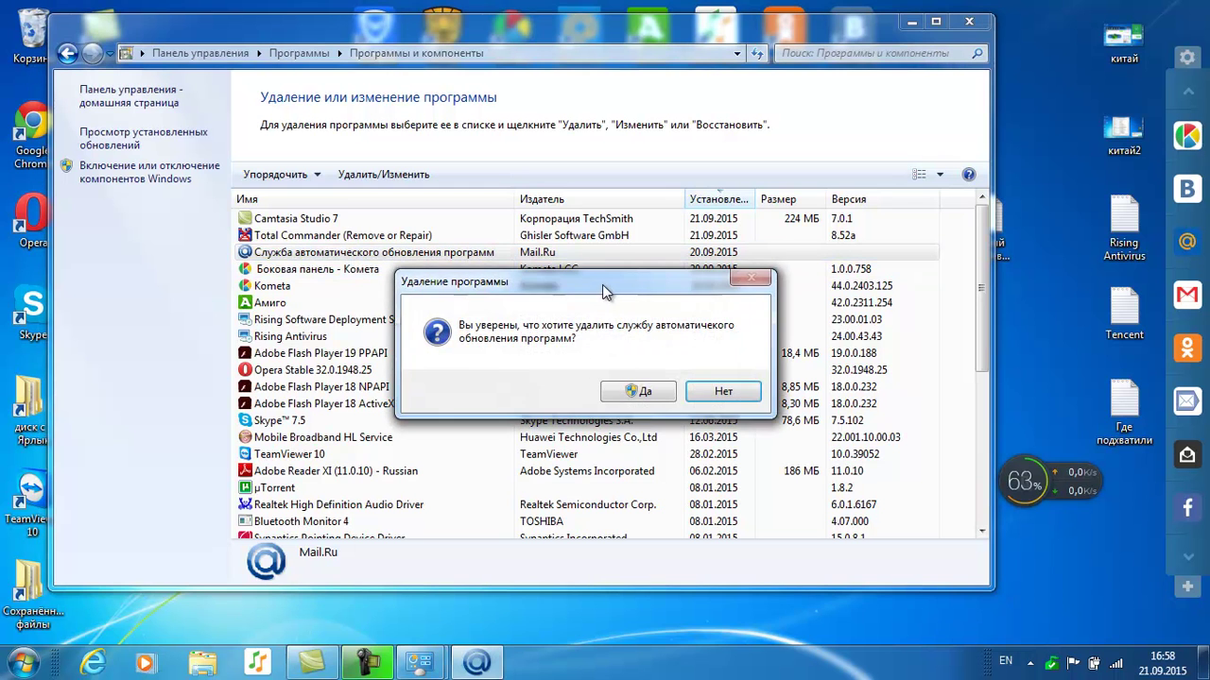
pyautogui.click(640, 391)
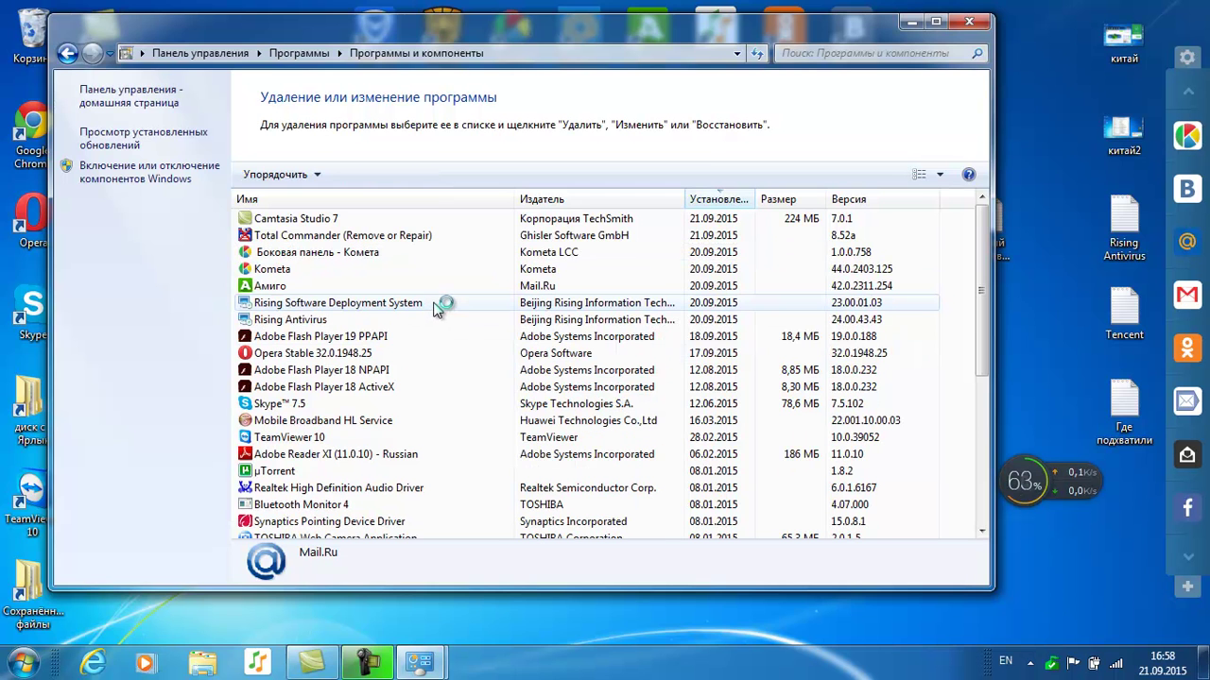
# Uninstall the Боковая панель - Комета program and confirm its removal
pyautogui.moveTo(552, 43); pyautogui.dragTo(579, 78)
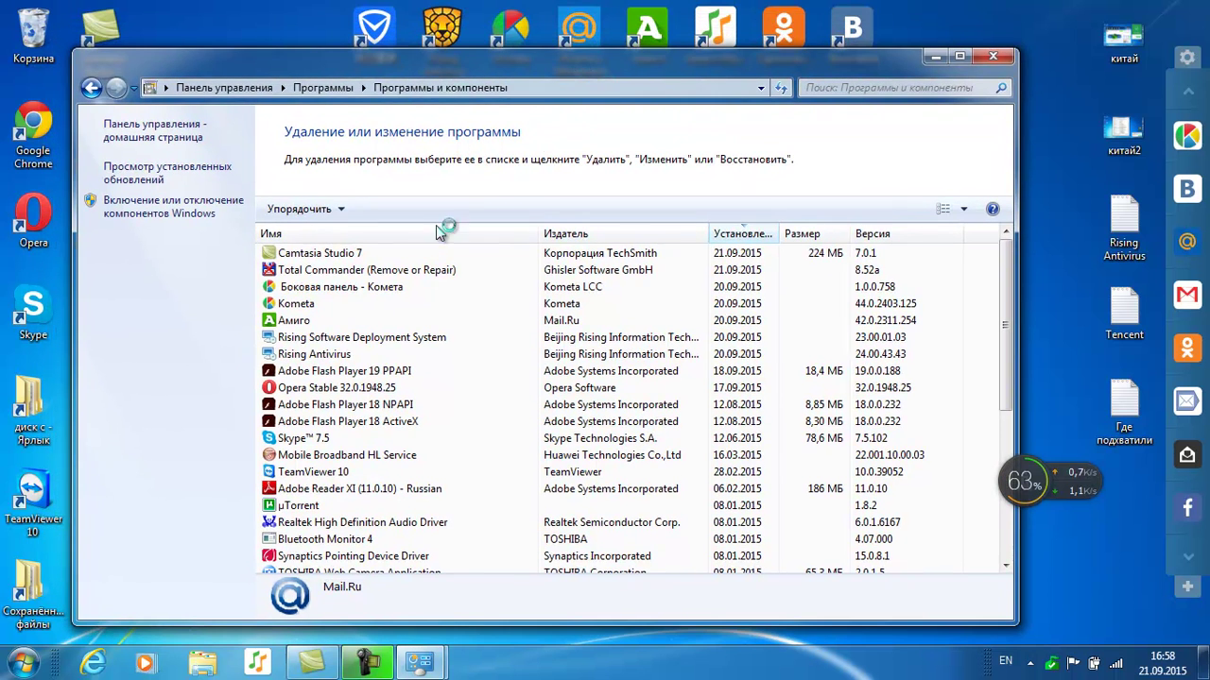
pyautogui.click(331, 291)
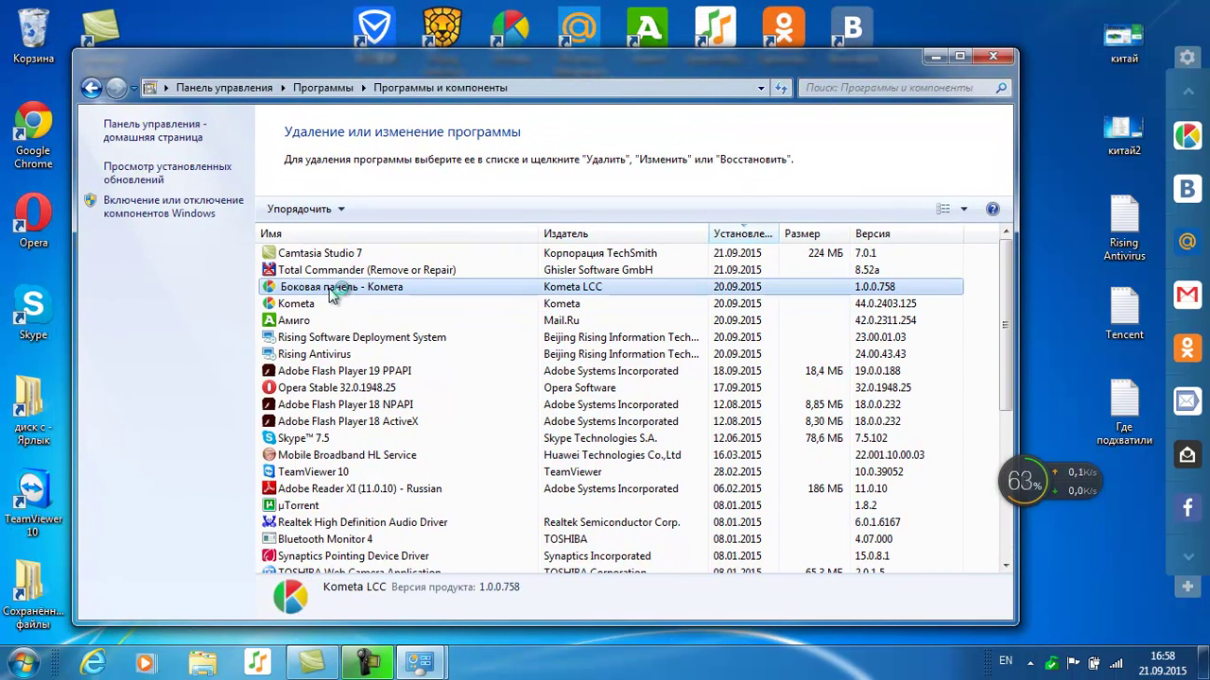
pyautogui.rightClick(346, 286)
pyautogui.click(339, 291)
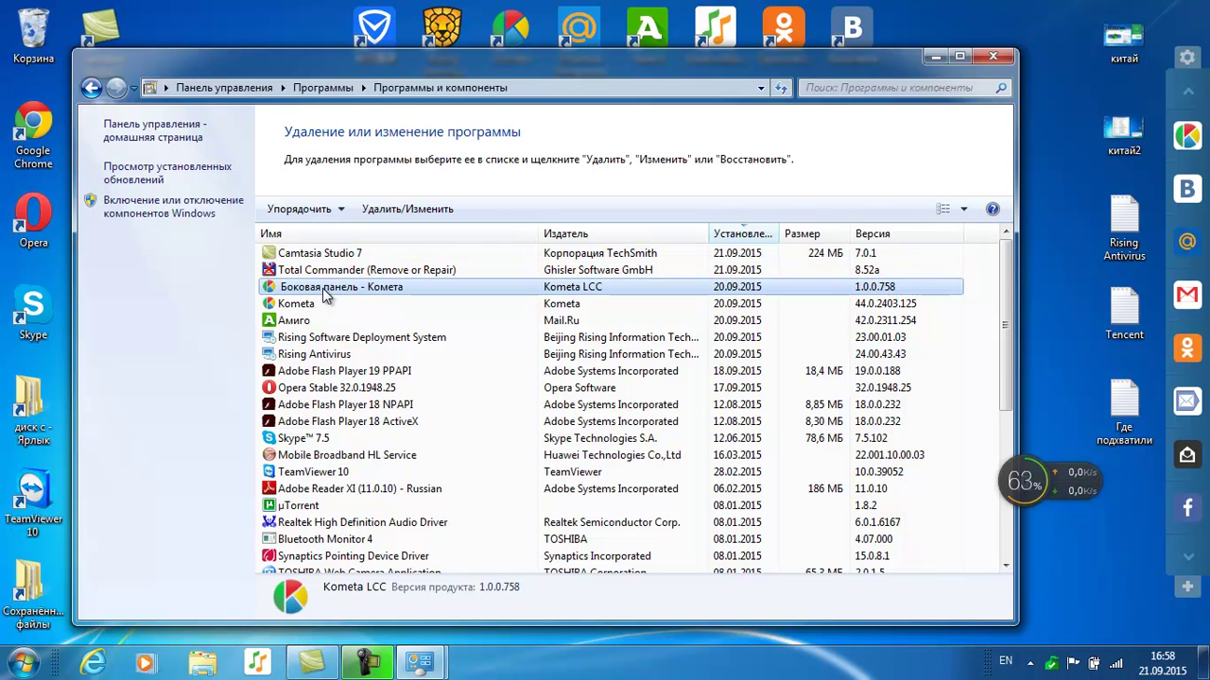
pyautogui.click(395, 211)
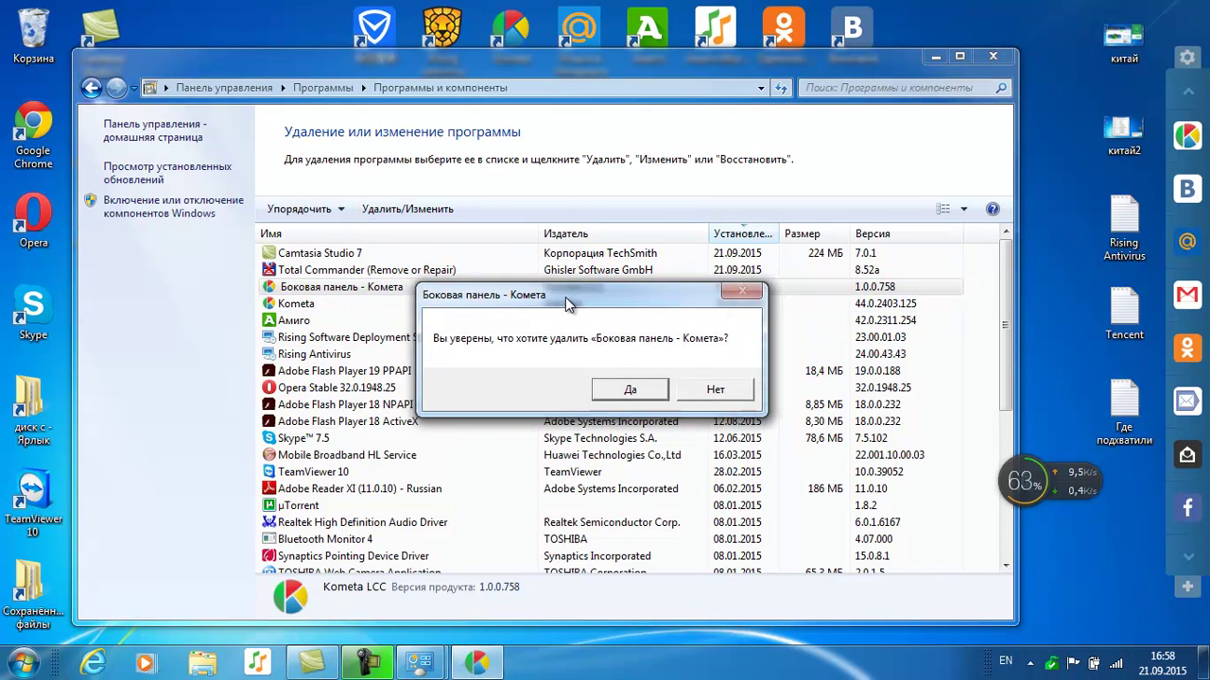
pyautogui.moveTo(567, 302); pyautogui.dragTo(578, 322)
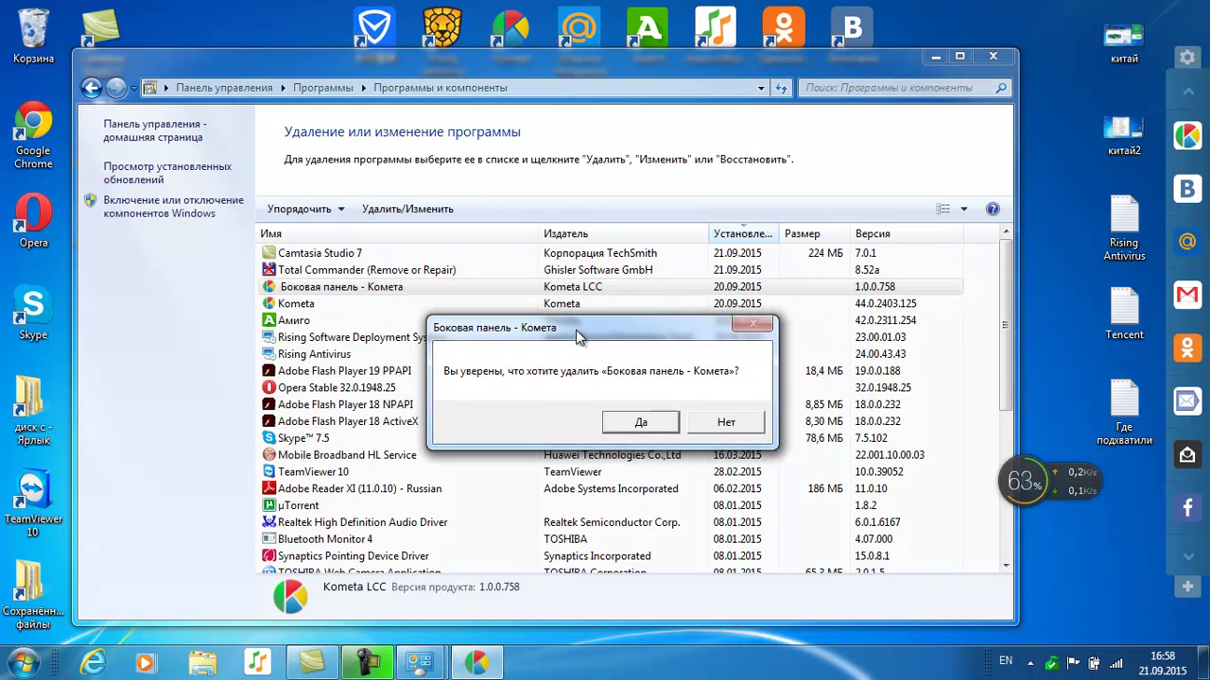
pyautogui.click(643, 410)
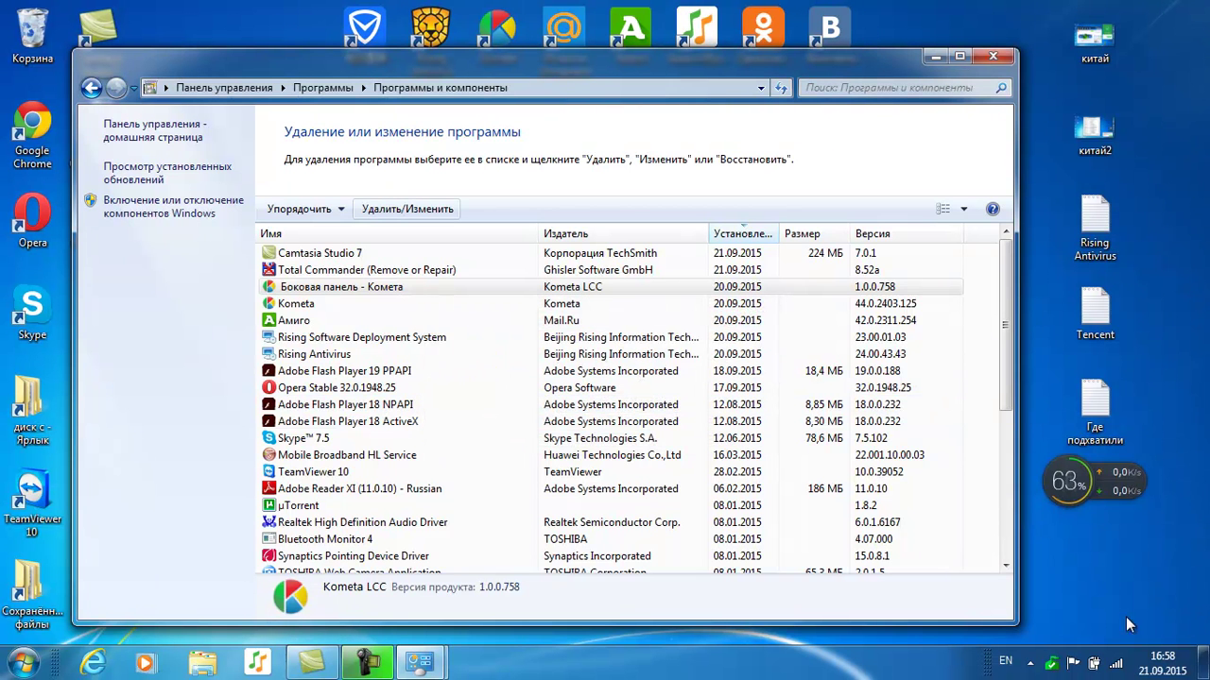
pyautogui.click(362, 293)
pyautogui.click(420, 661)
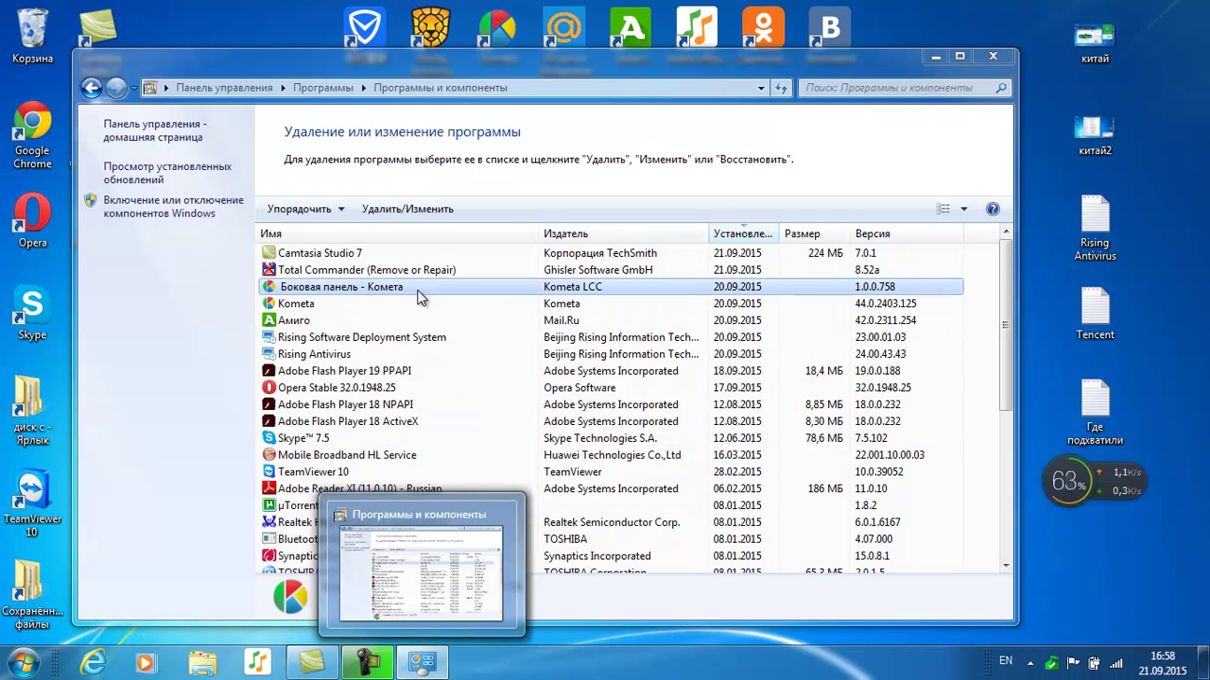
pyautogui.rightClick(421, 297)
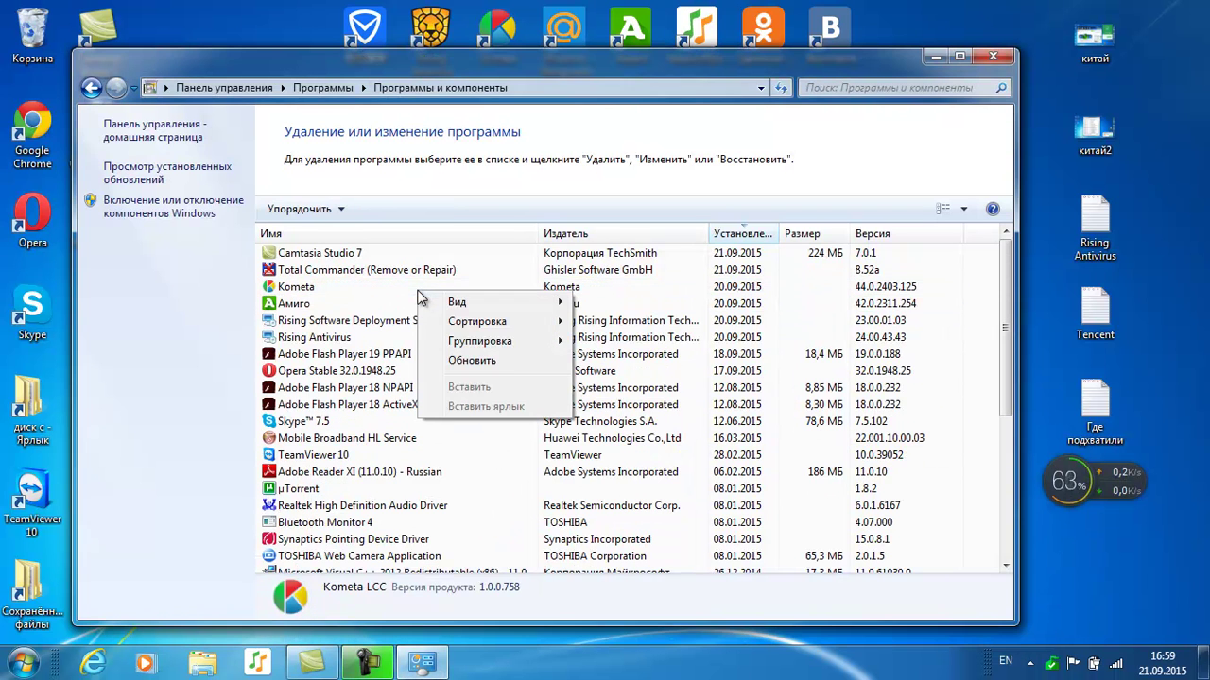
# Uninstall Kometa with its browsing data, assigning Google Chrome as the default browser, and dismiss the 电脑管家 browser-lock prompt
pyautogui.click(298, 288)
pyautogui.moveTo(364, 70); pyautogui.dragTo(381, 94)
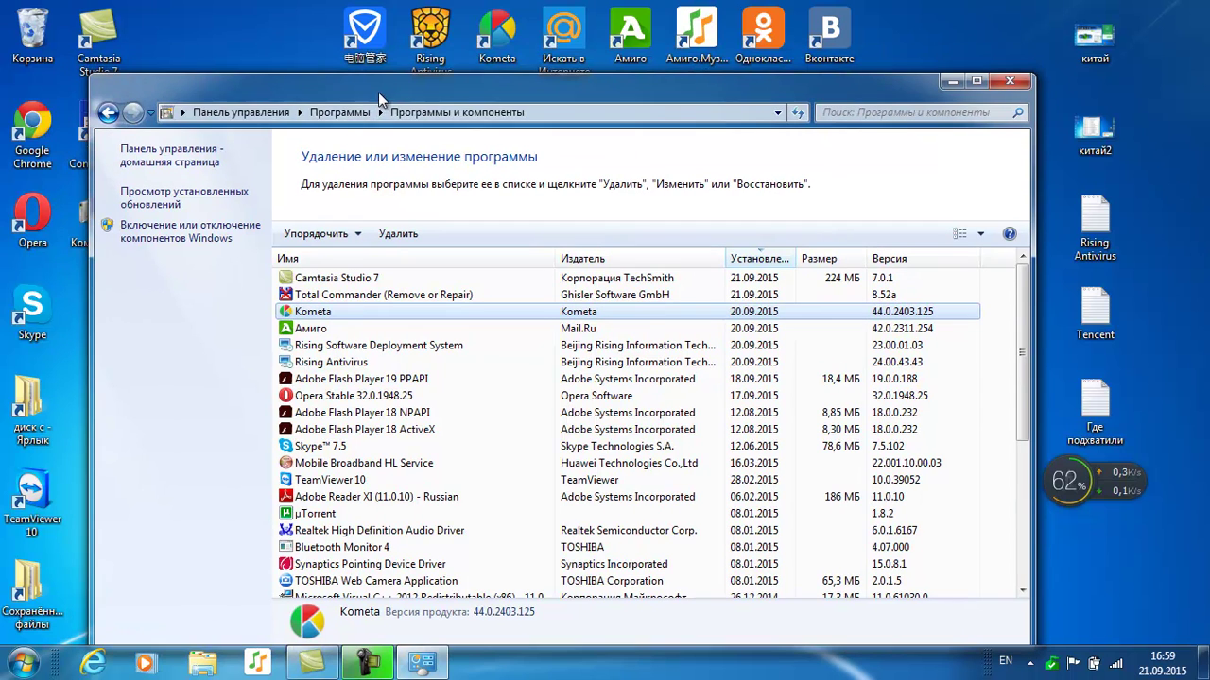
pyautogui.rightClick(340, 310)
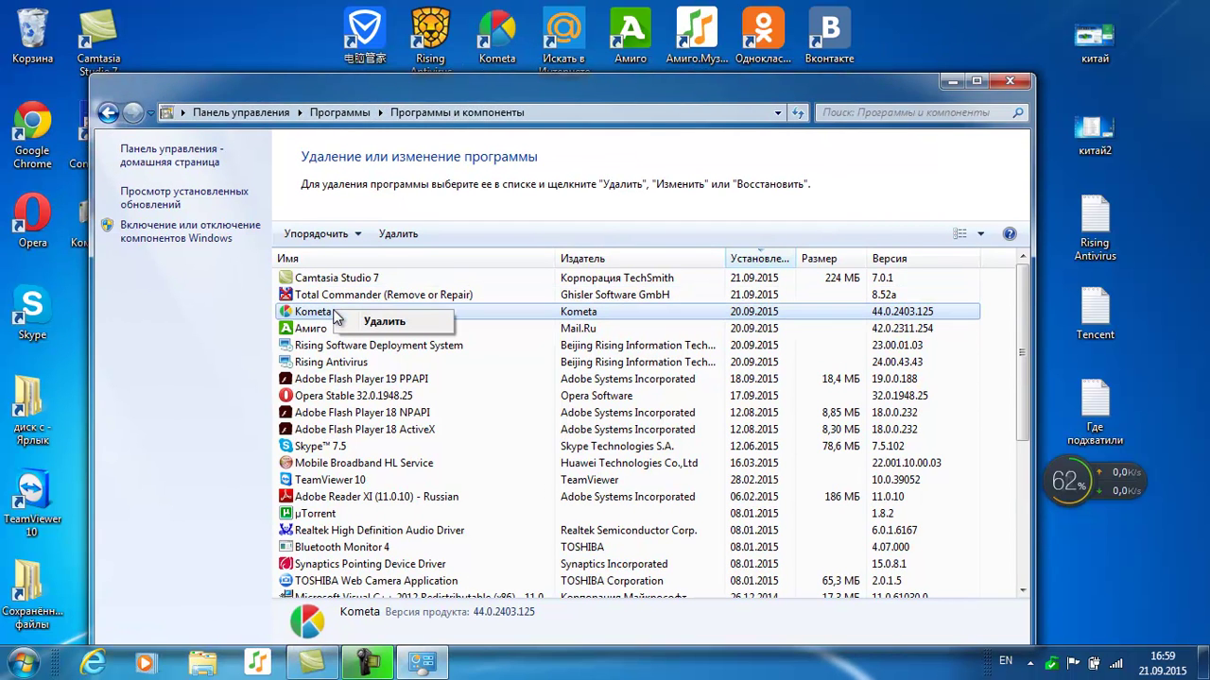
pyautogui.click(389, 324)
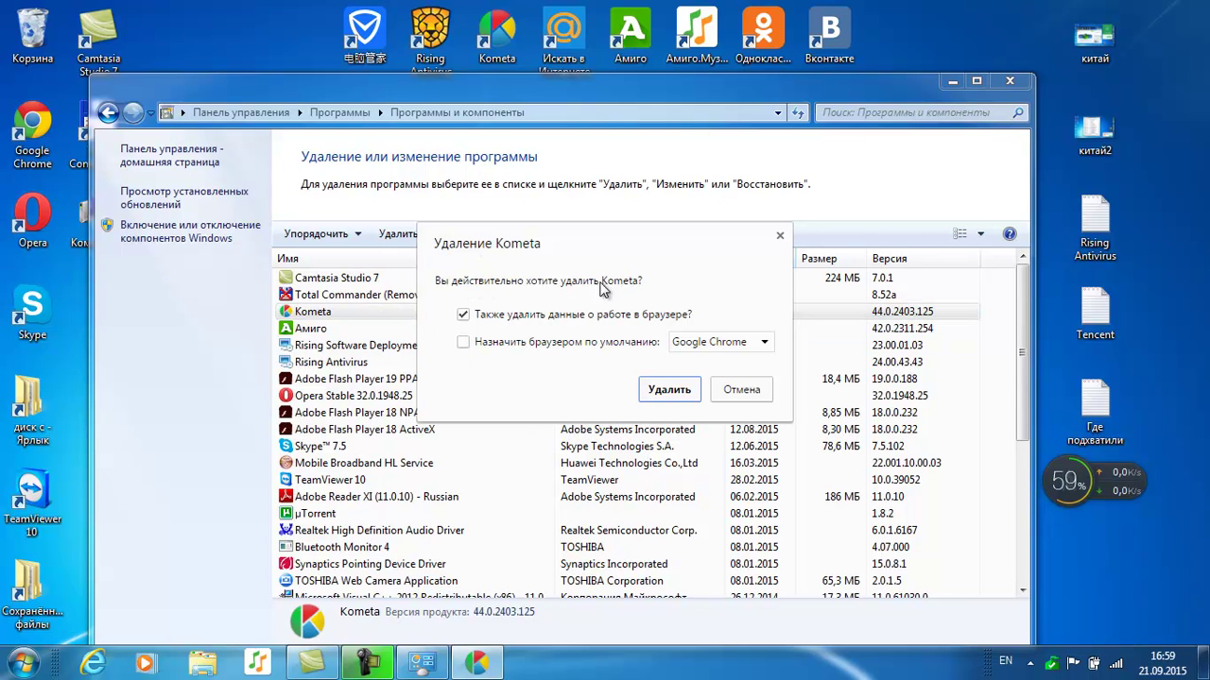
pyautogui.click(463, 344)
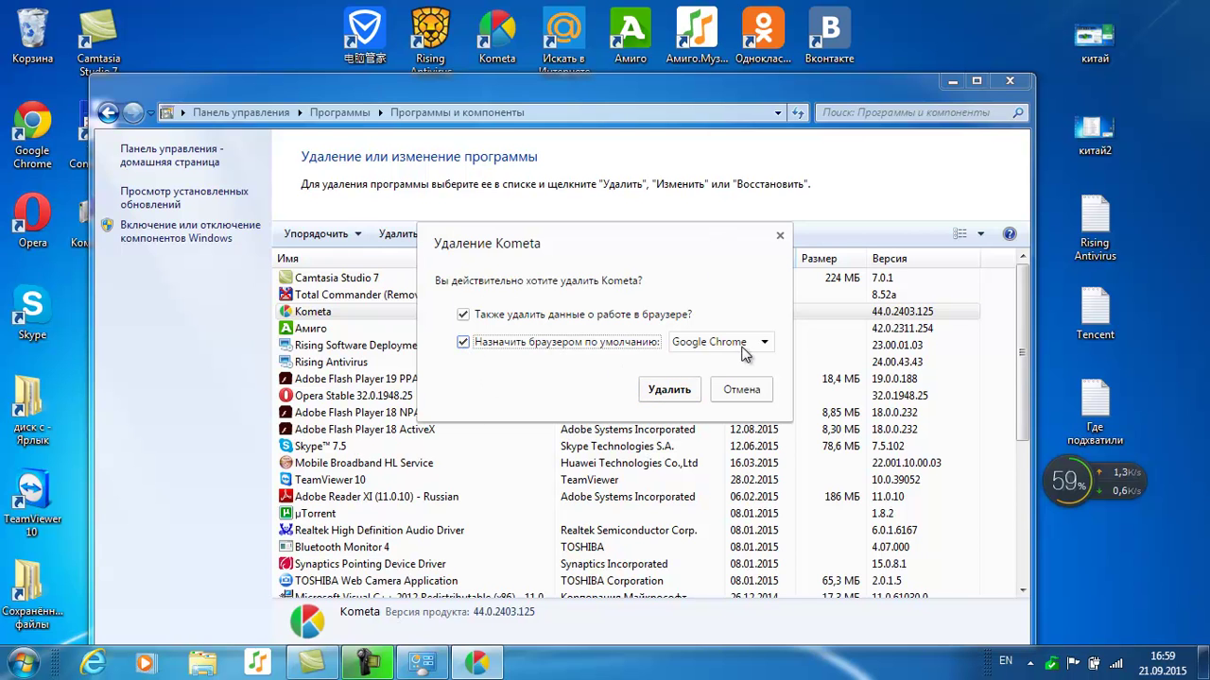
pyautogui.click(668, 391)
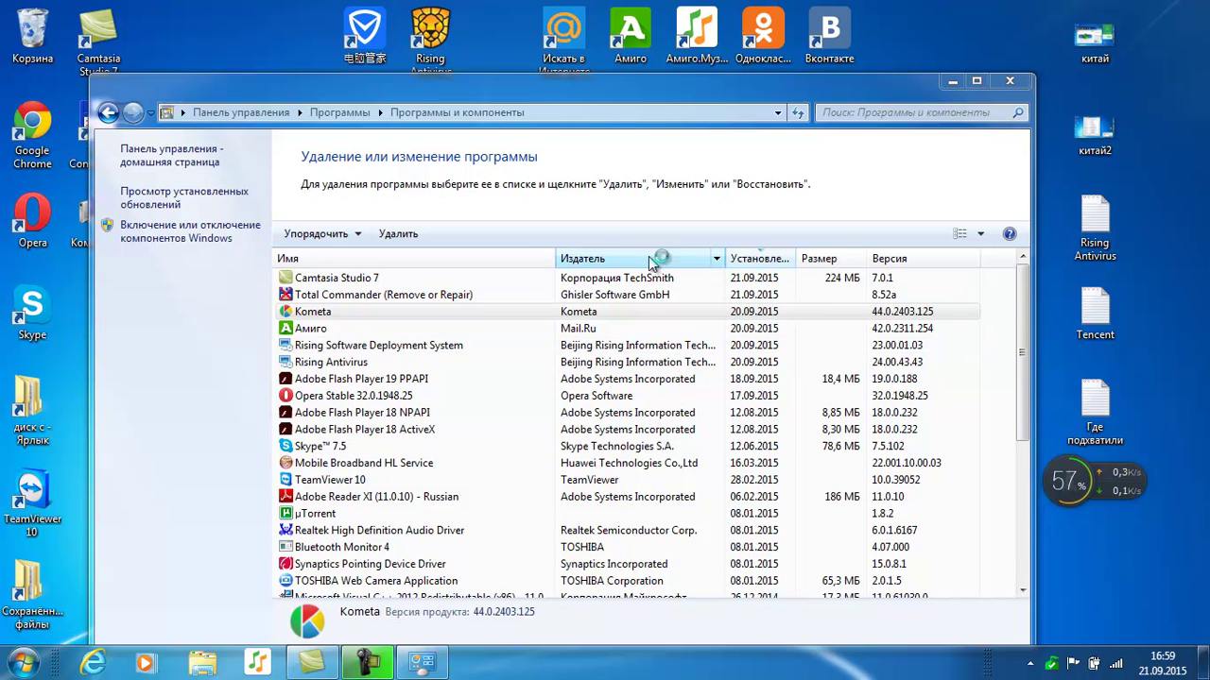
pyautogui.click(351, 312)
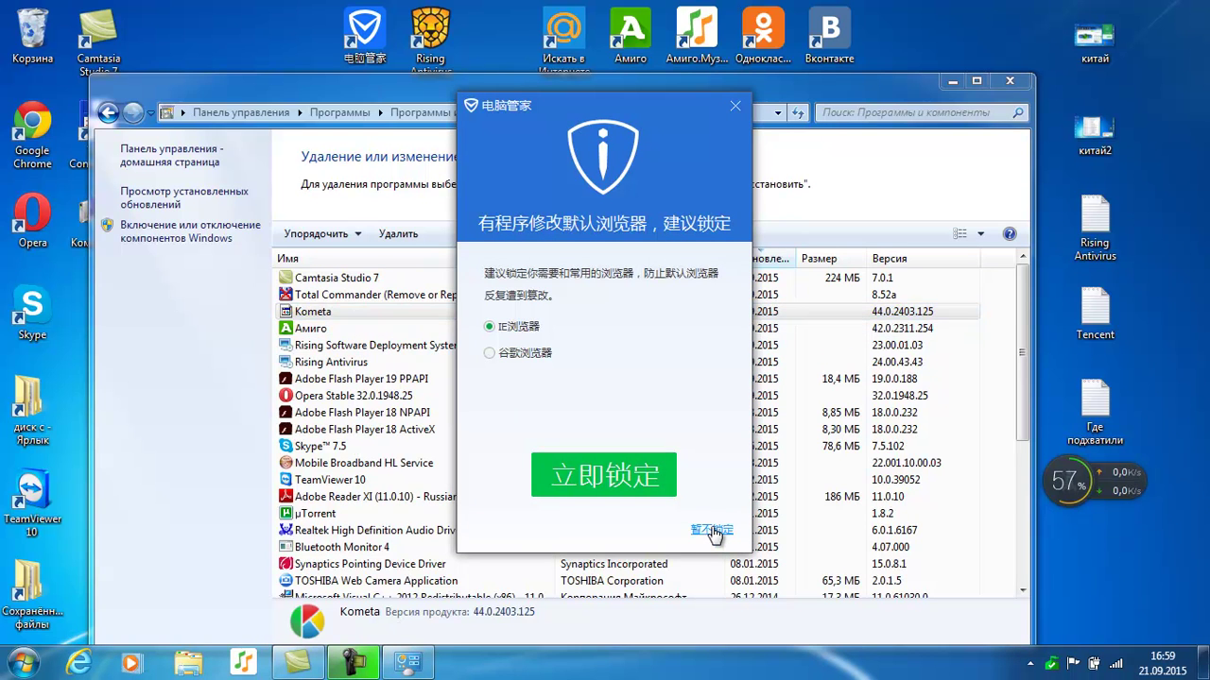
pyautogui.click(736, 107)
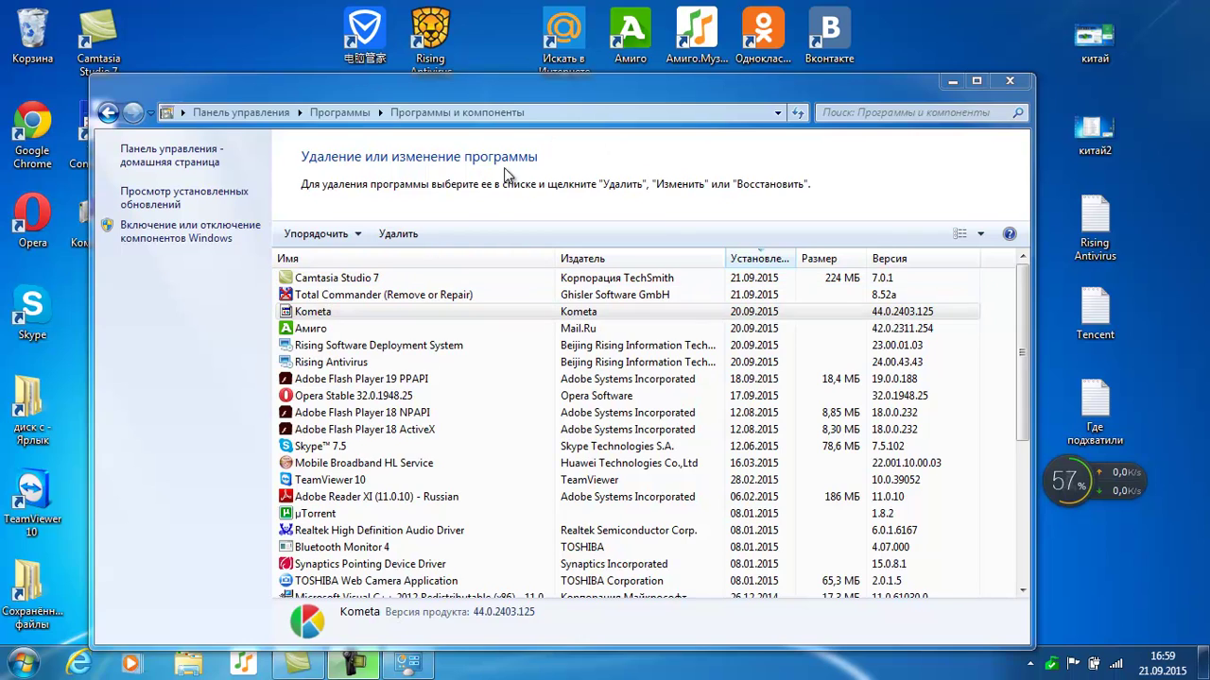
# Uninstall the Mail.Ru browser Амиго together with its browsing data and allow the pending system permission request
pyautogui.moveTo(530, 74); pyautogui.dragTo(553, 99)
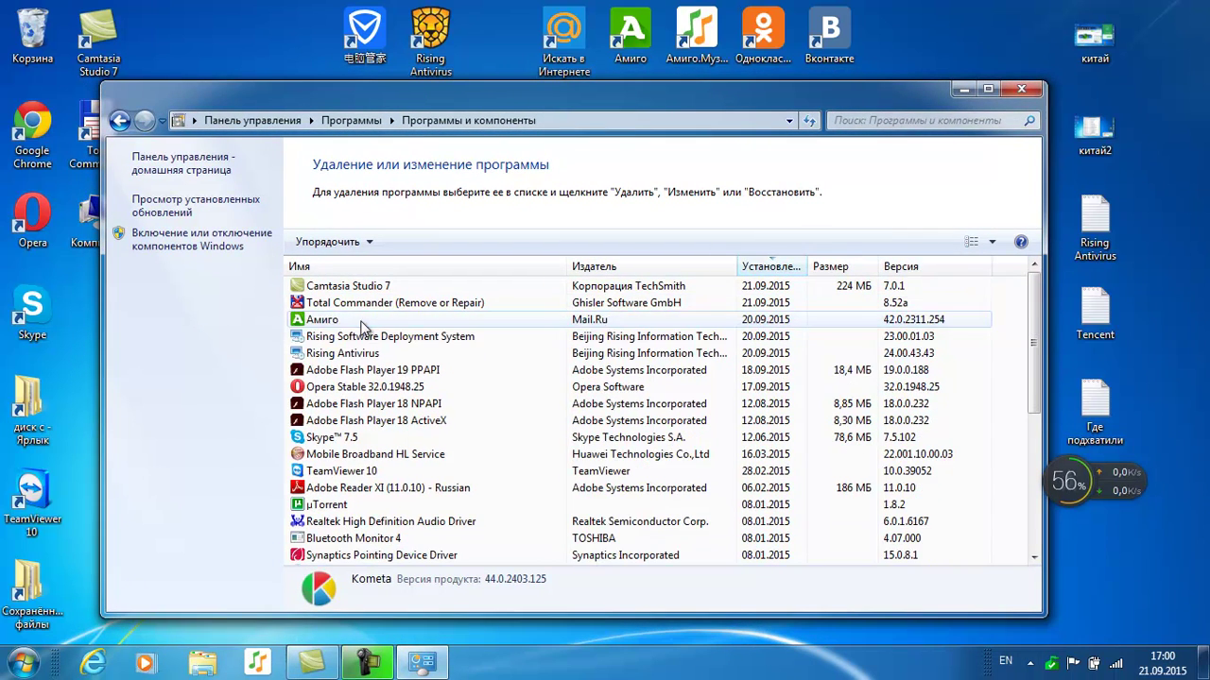
pyautogui.click(357, 323)
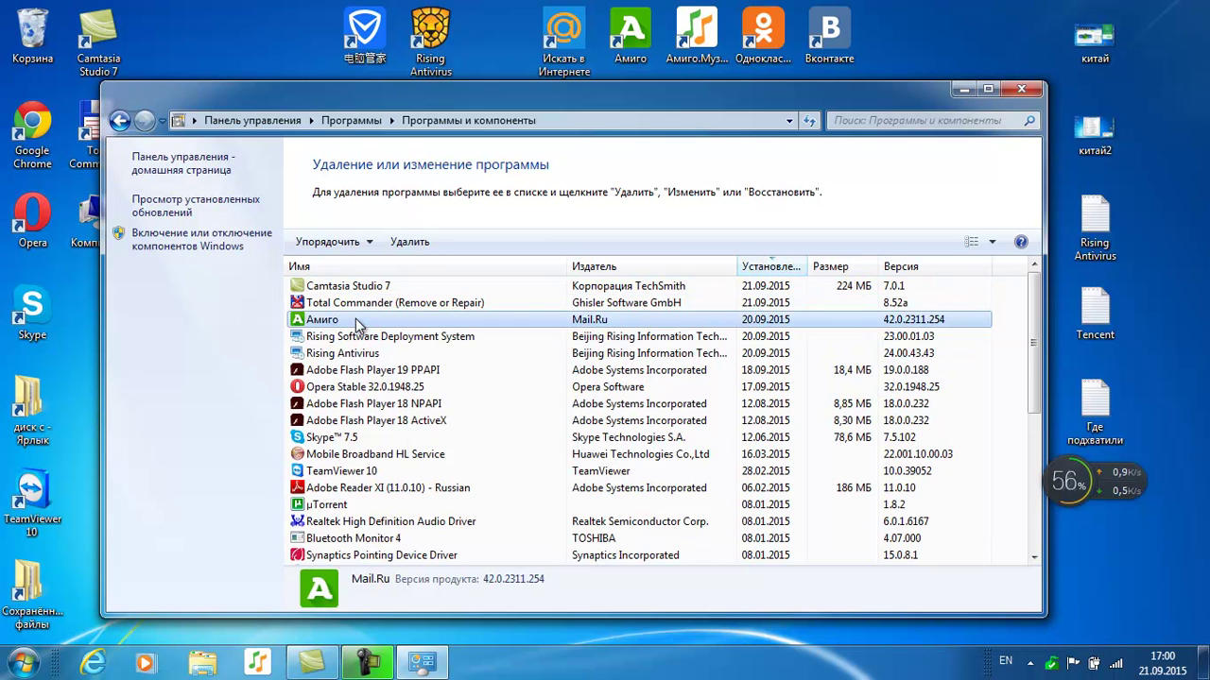
pyautogui.rightClick(356, 321)
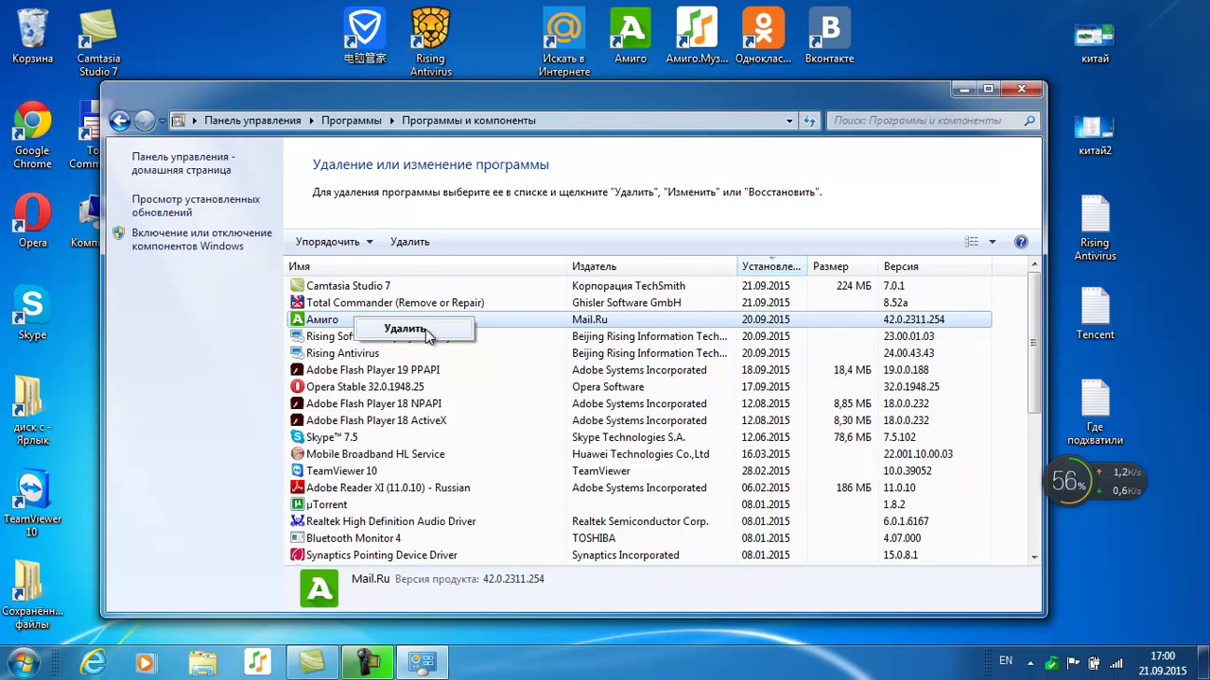
pyautogui.click(430, 330)
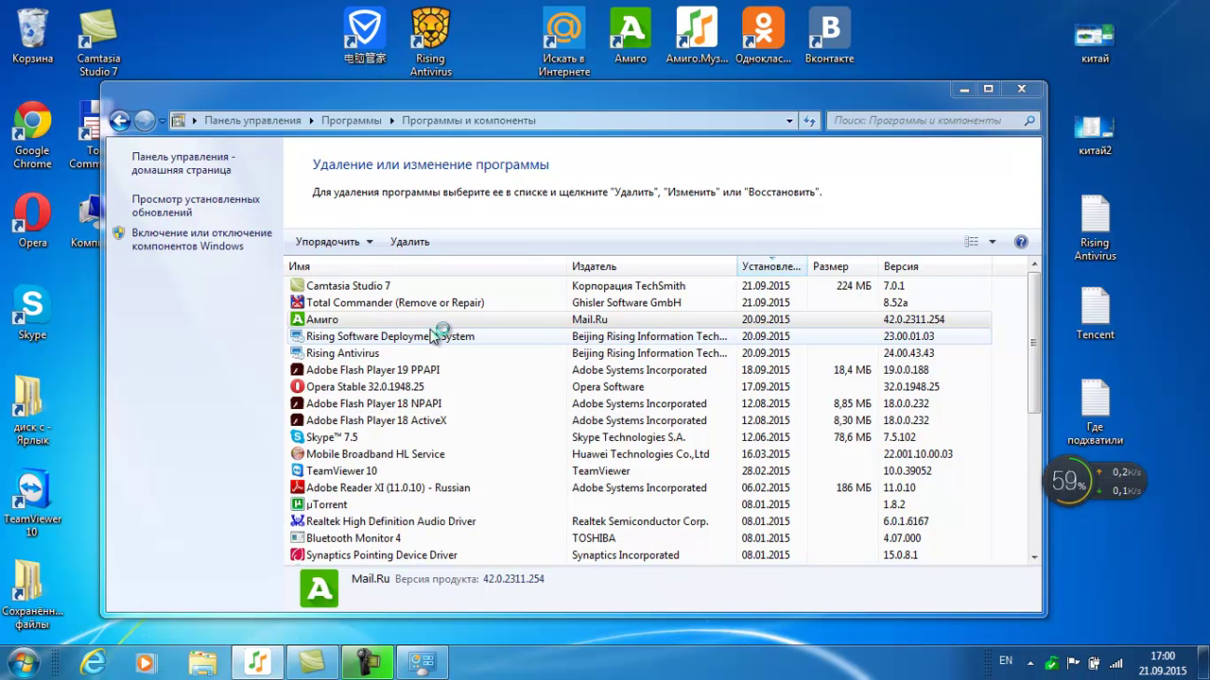
pyautogui.click(503, 319)
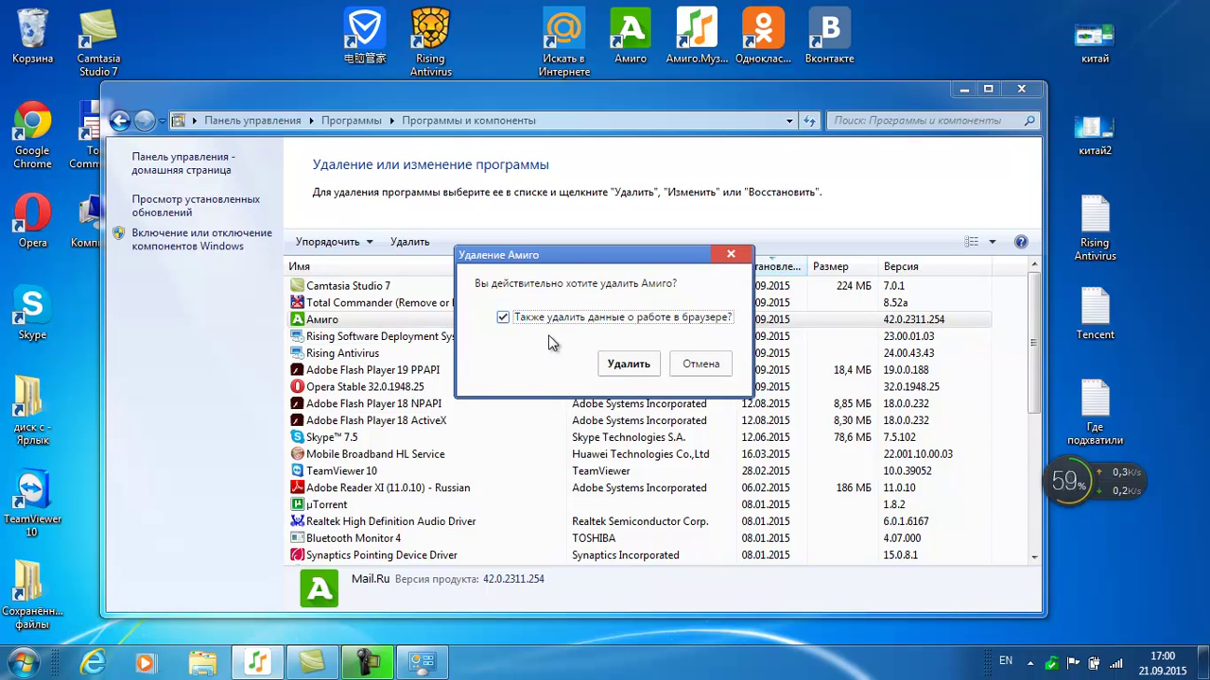
pyautogui.moveTo(569, 257); pyautogui.dragTo(579, 301)
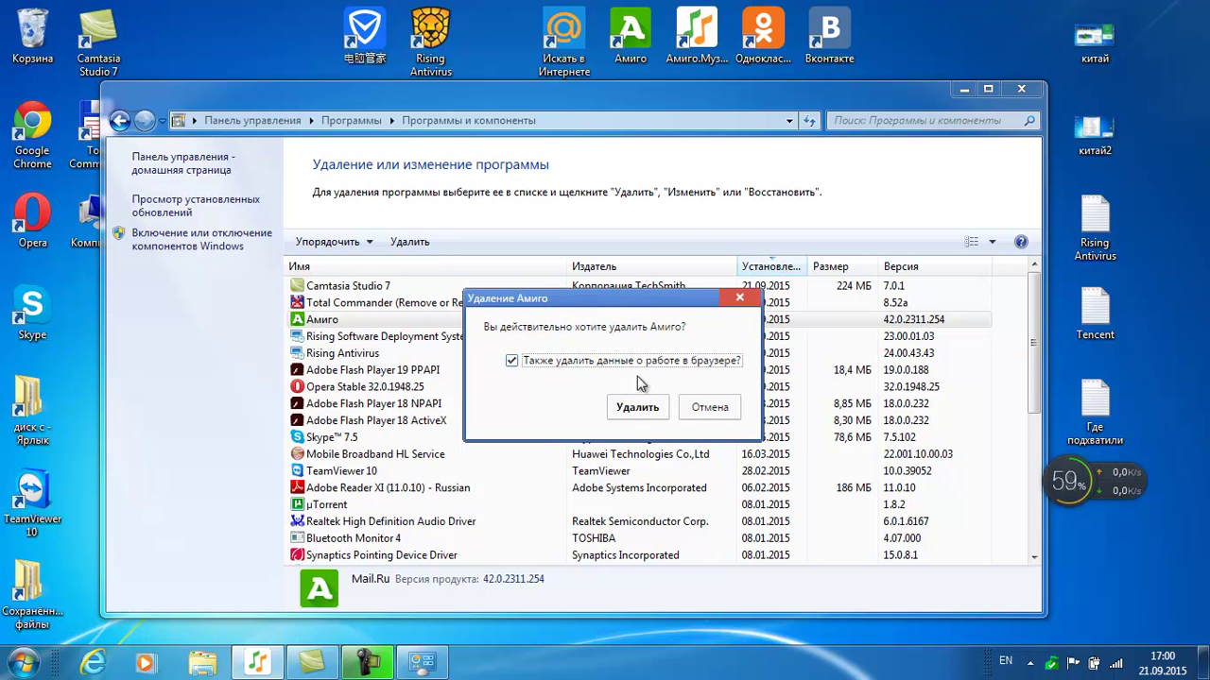
pyautogui.click(634, 409)
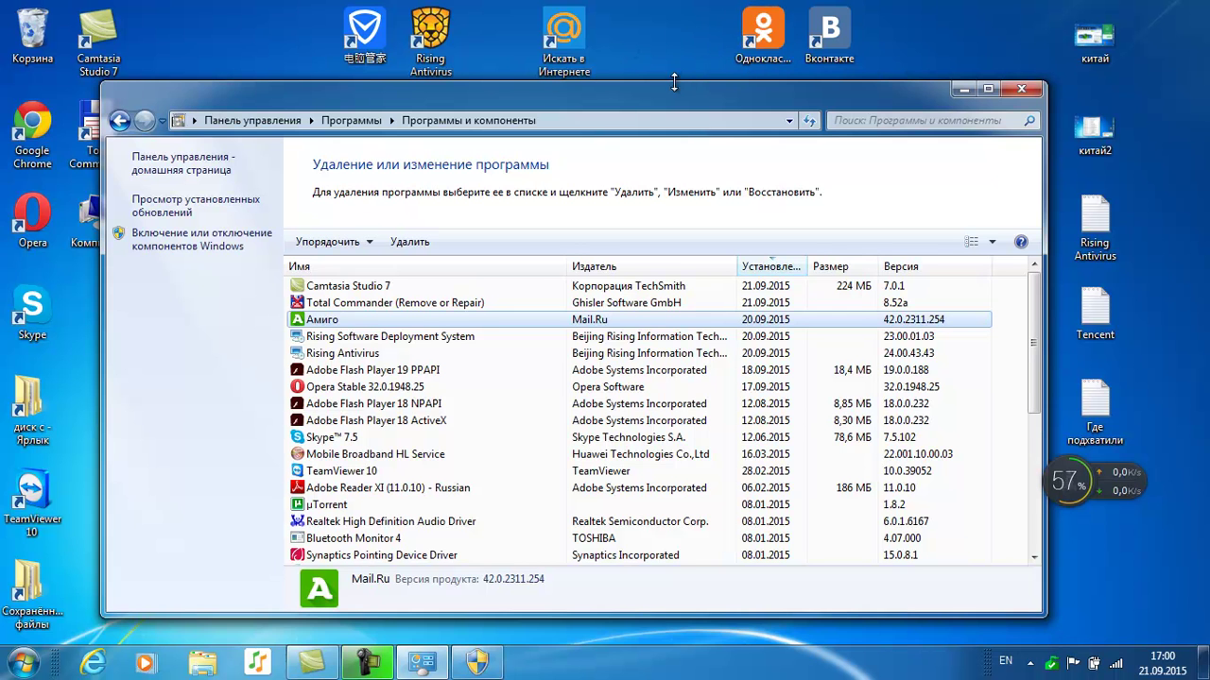
pyautogui.moveTo(671, 93); pyautogui.dragTo(670, 100)
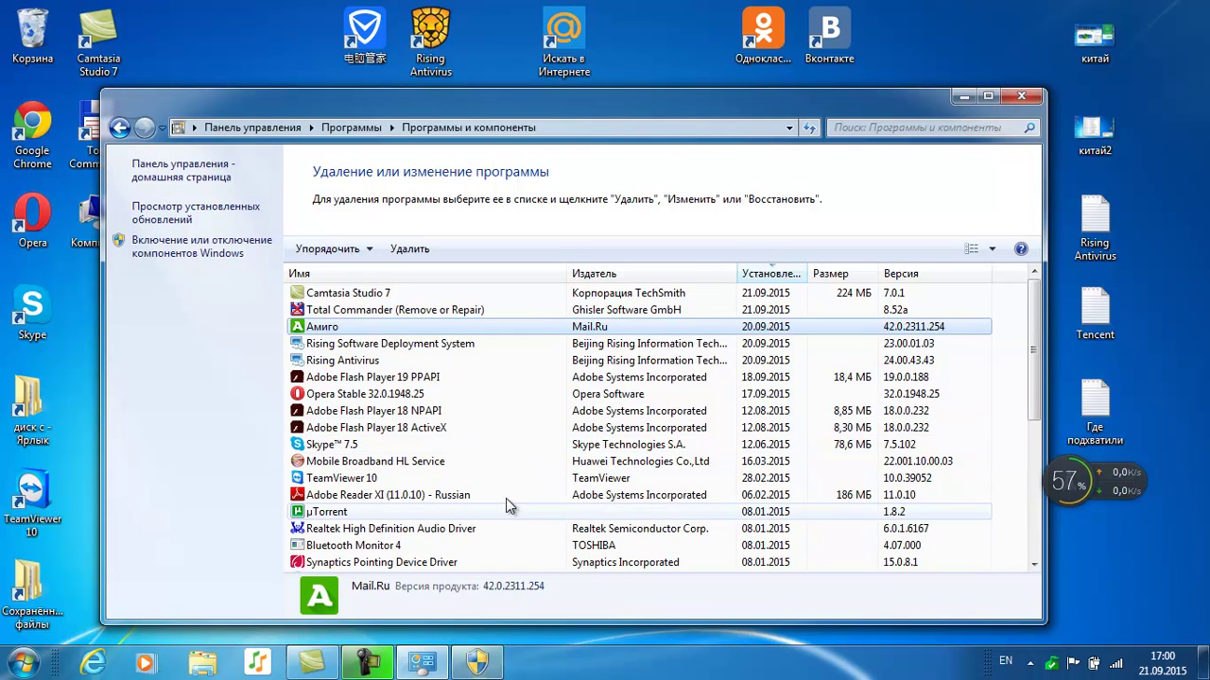
pyautogui.click(488, 673)
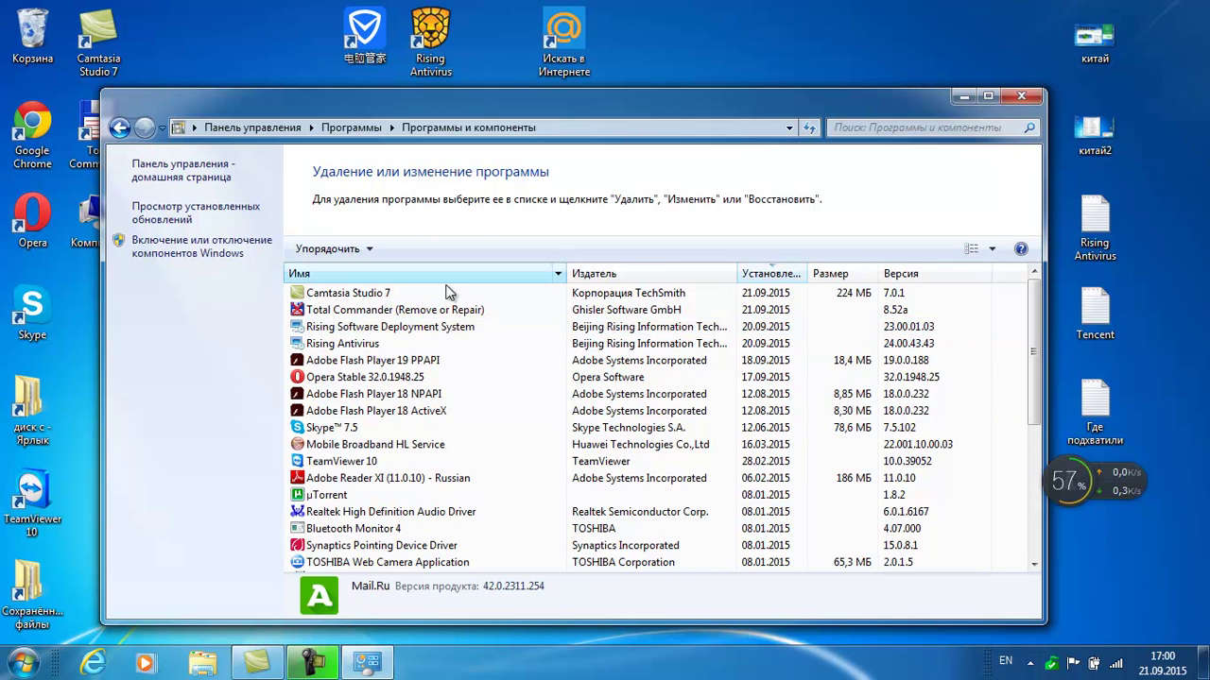
# Delete the Искать в Интернете shortcut from the desktop to the recycle bin
pyautogui.click(590, 50)
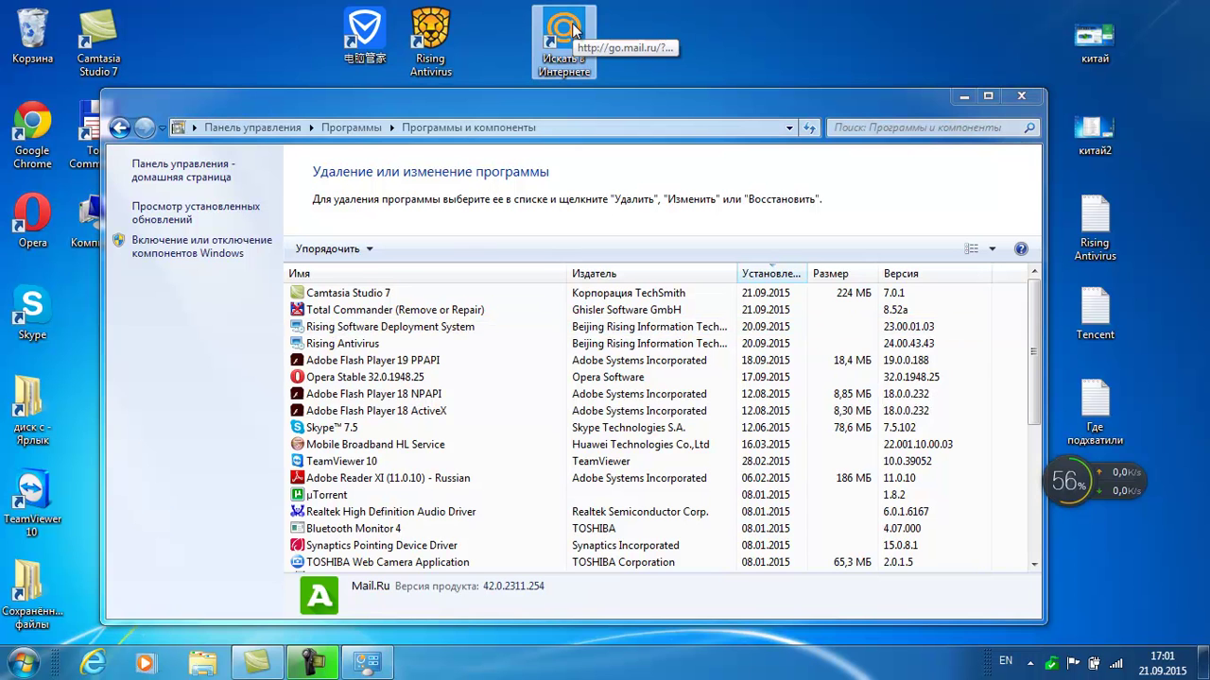
pyautogui.press('Delete')
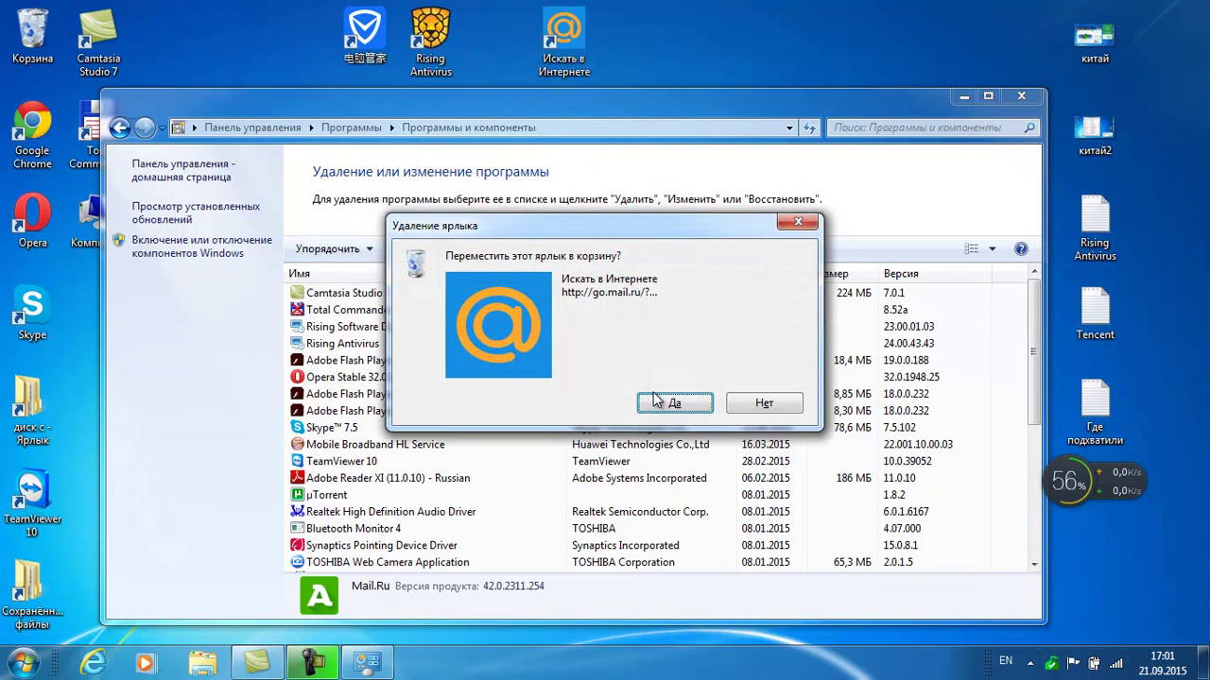
pyautogui.click(668, 403)
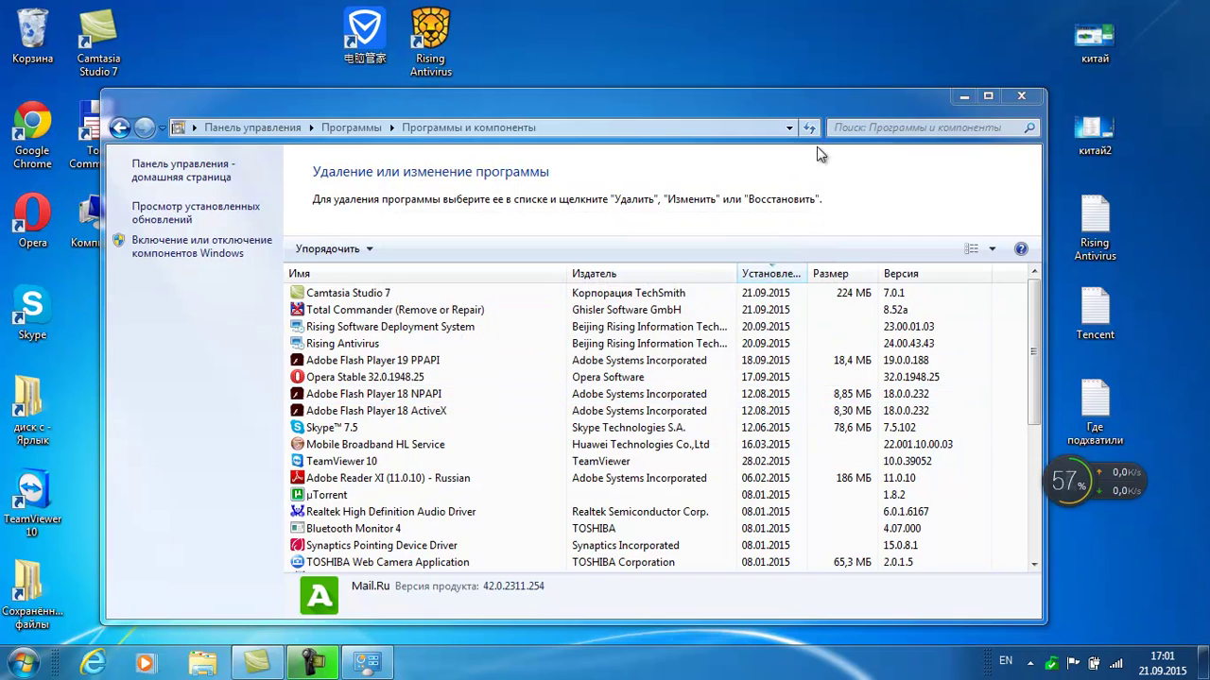
# Examine the Rising Antivirus and Rising Software Deployment System entries in the list of installed programs
pyautogui.moveTo(713, 112); pyautogui.dragTo(719, 107)
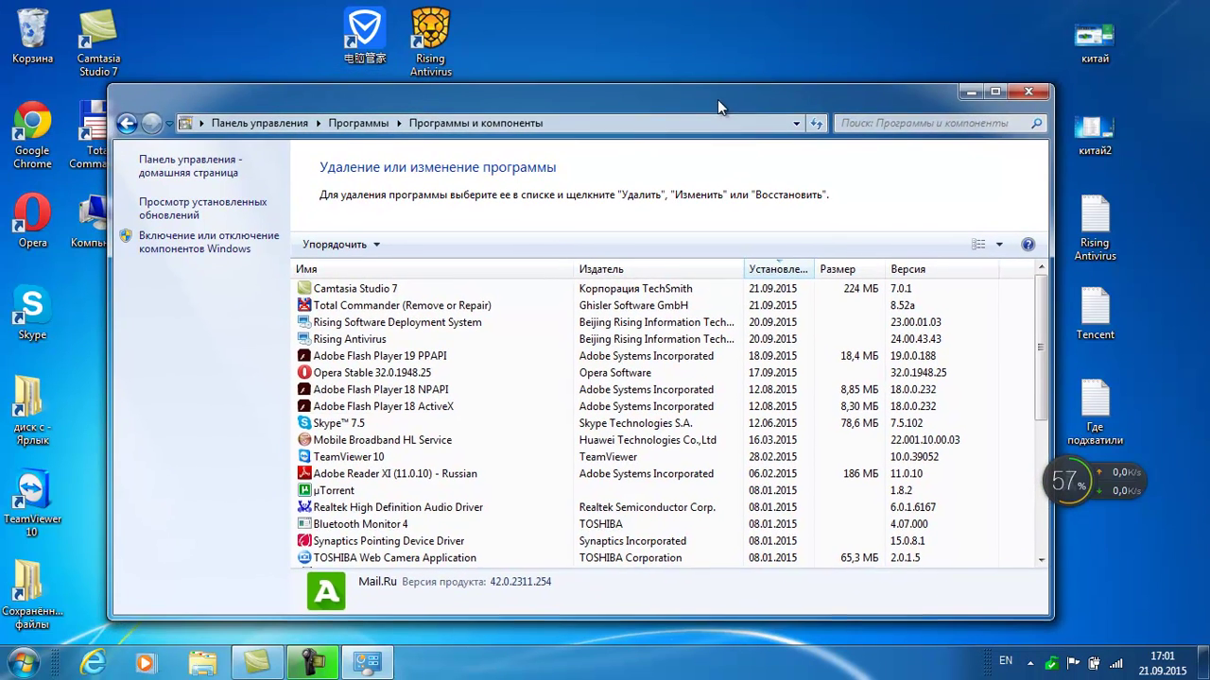
pyautogui.click(376, 339)
pyautogui.click(375, 324)
pyautogui.click(373, 342)
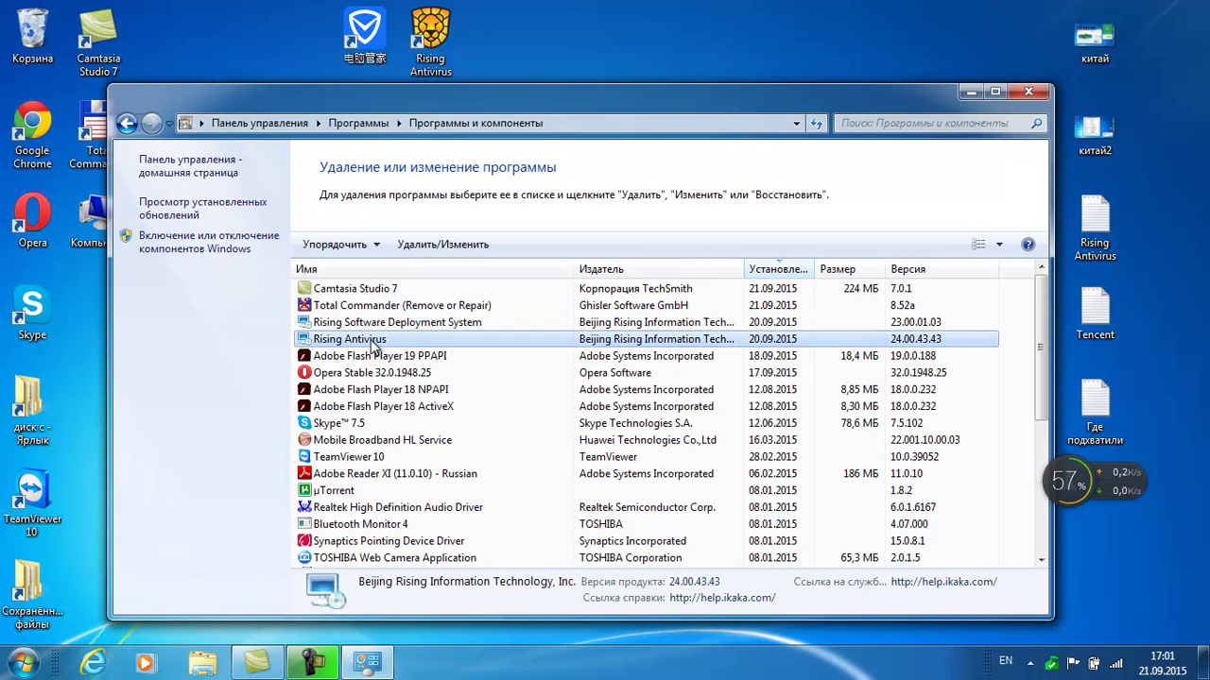
pyautogui.click(375, 323)
pyautogui.moveTo(1038, 297); pyautogui.dragTo(1030, 281)
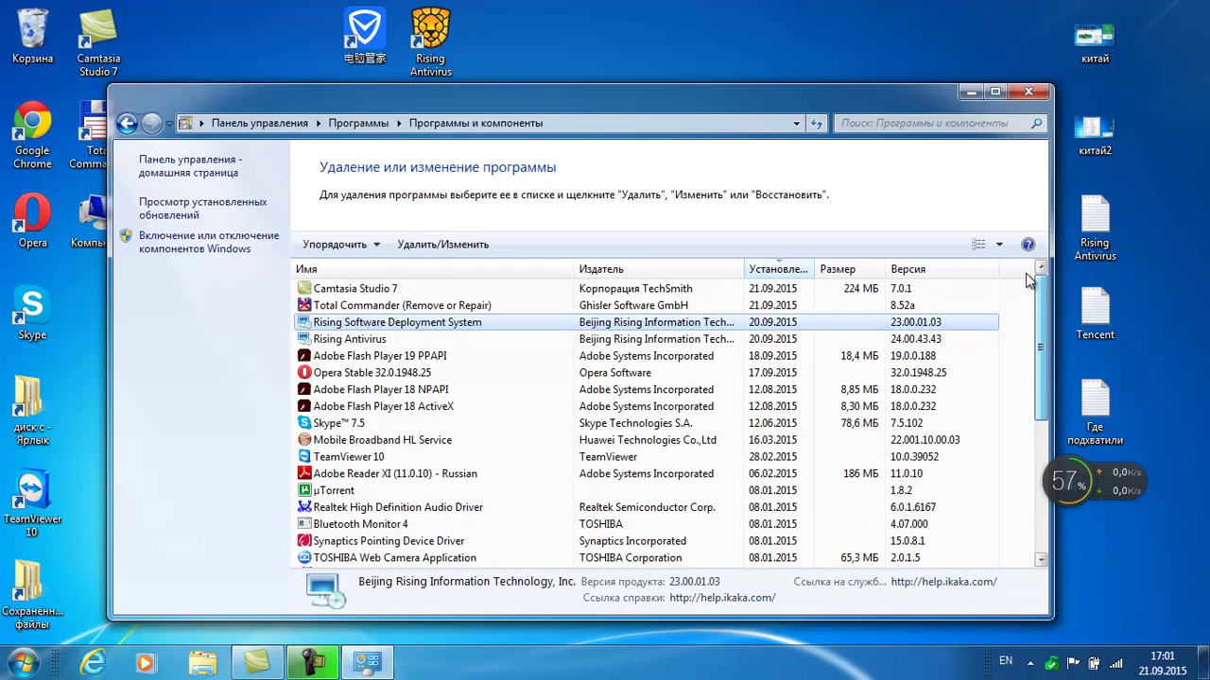
# Open the main window of Tencent's 电脑管家 from its background icon to inspect it, and close it
pyautogui.click(1032, 662)
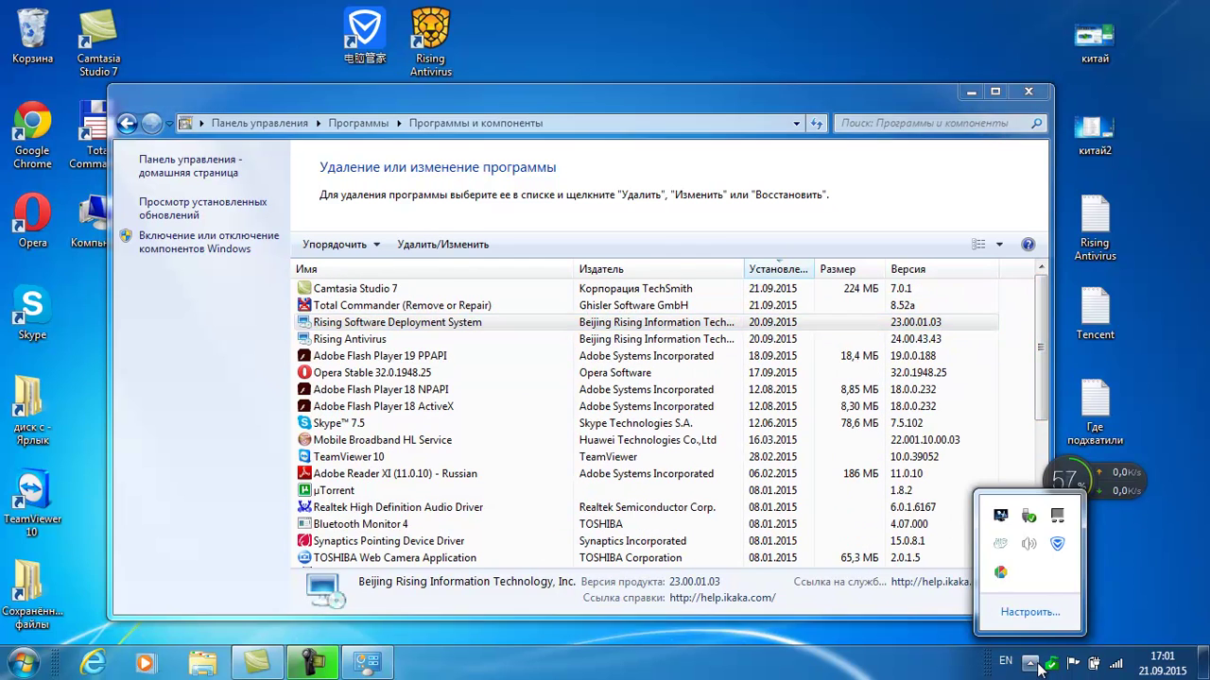
pyautogui.click(1058, 544)
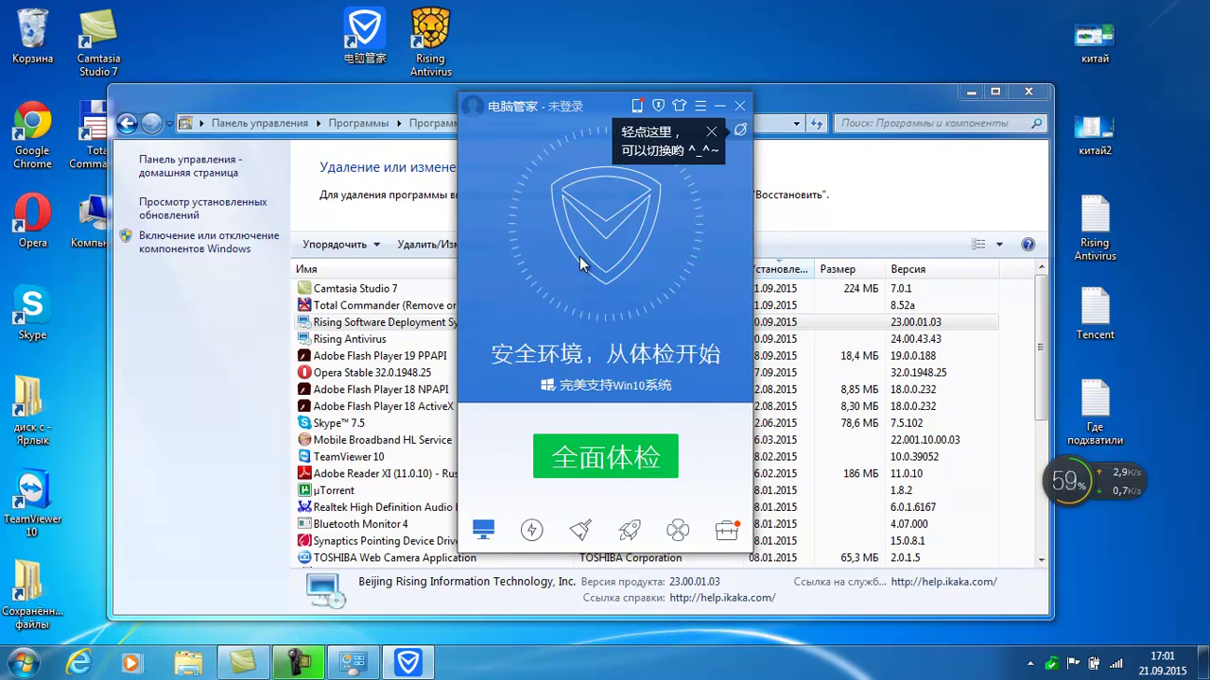
pyautogui.click(739, 105)
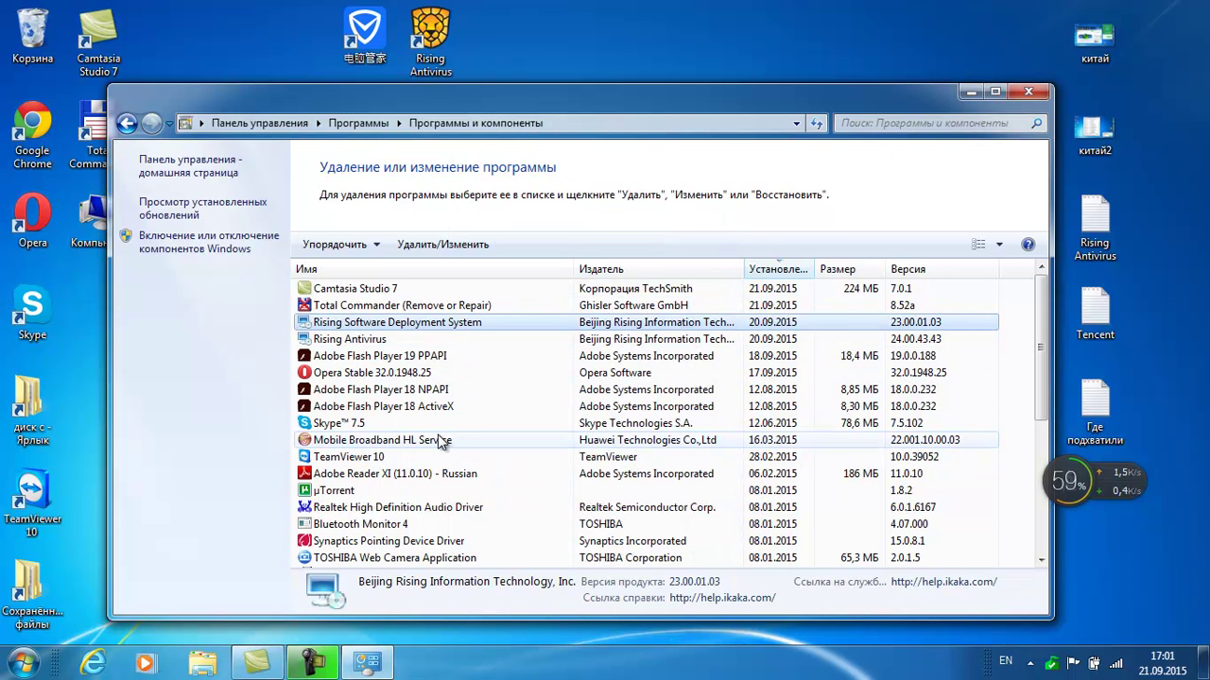
# Narrow the installed programs window and move the 电脑管家 and Rising Antivirus desktop shortcuts further along the same row
pyautogui.moveTo(108, 300); pyautogui.dragTo(144, 301)
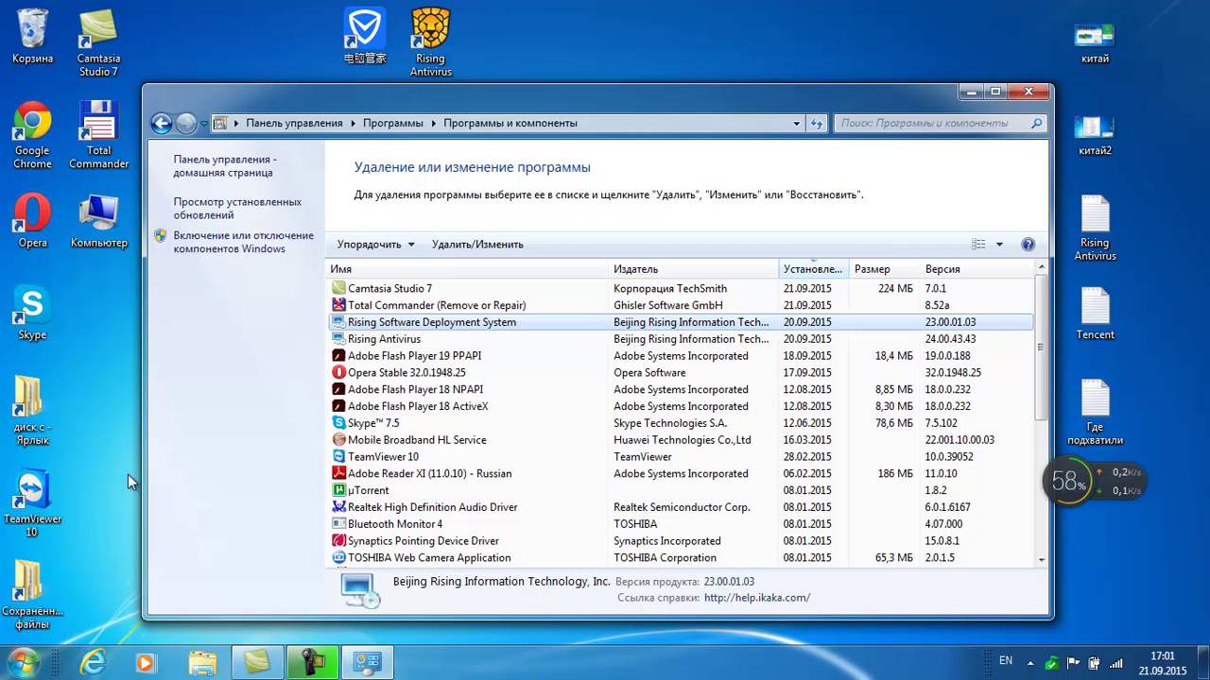
pyautogui.click(23, 664)
pyautogui.click(22, 663)
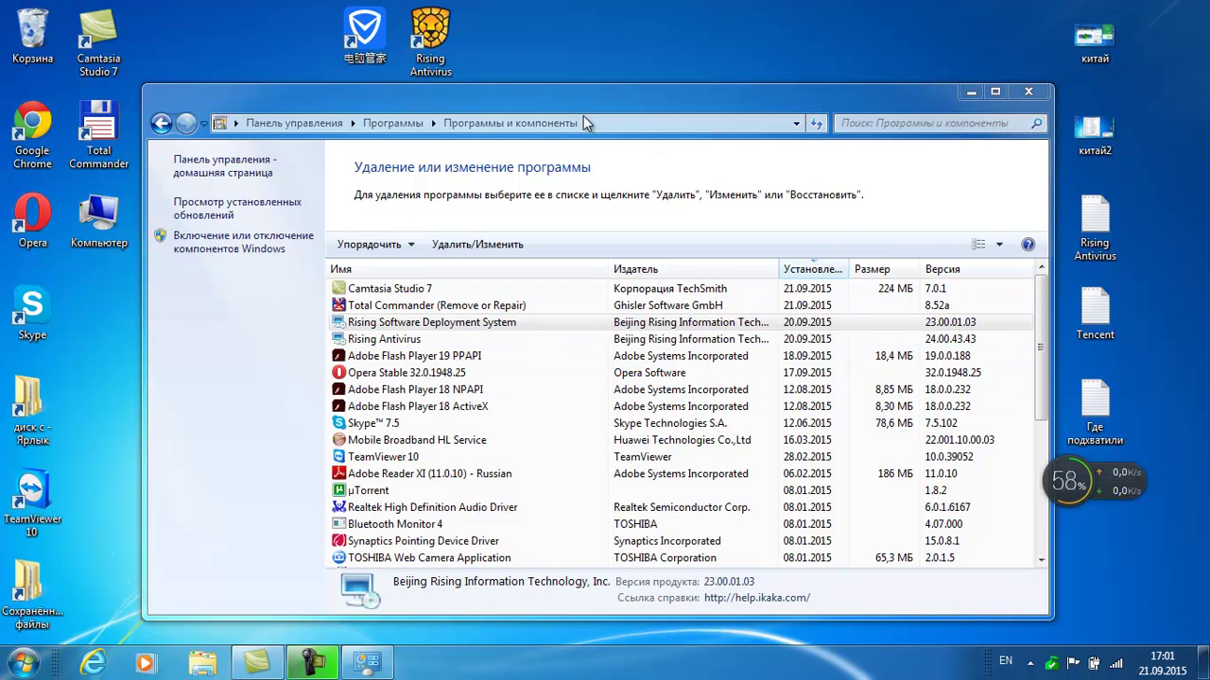
pyautogui.moveTo(321, 4); pyautogui.dragTo(505, 80)
pyautogui.moveTo(444, 38); pyautogui.dragTo(576, 33)
pyautogui.click(672, 30)
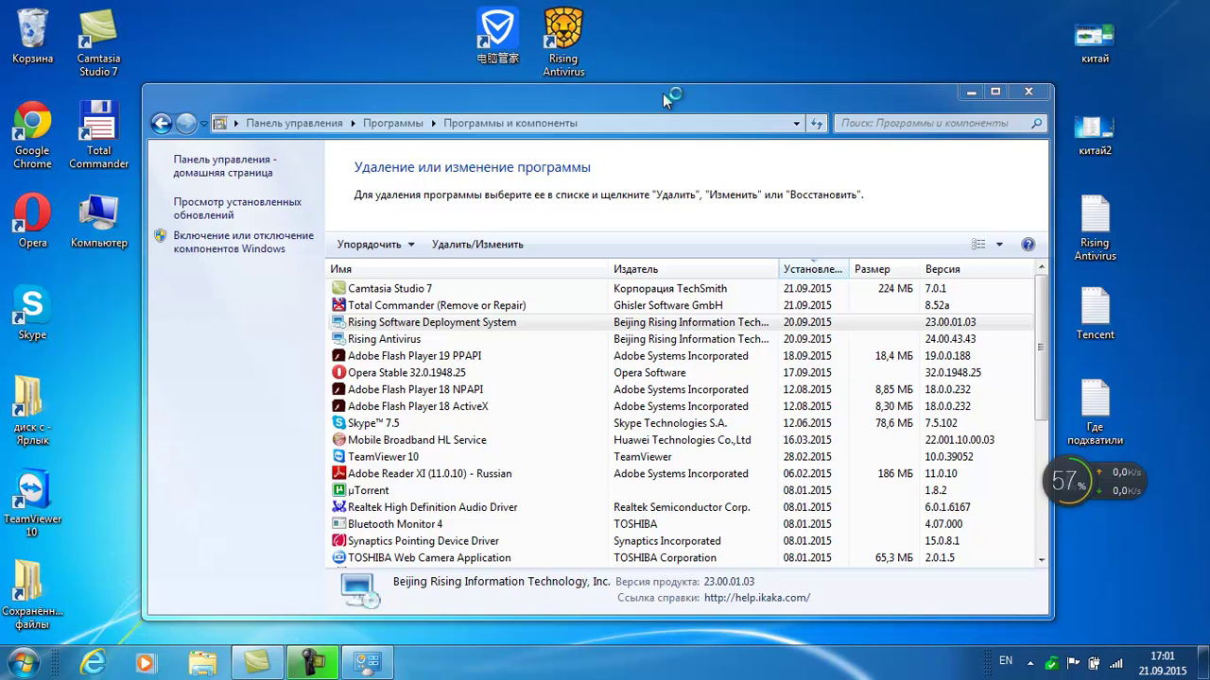
pyautogui.moveTo(663, 94); pyautogui.dragTo(664, 101)
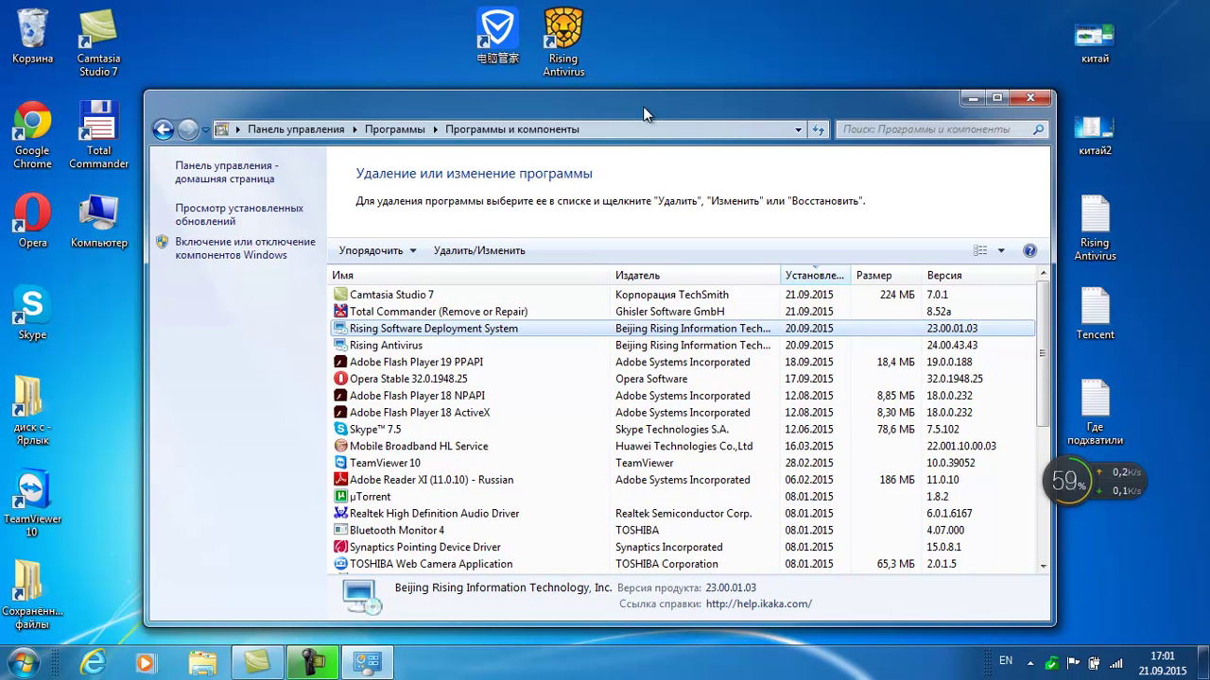